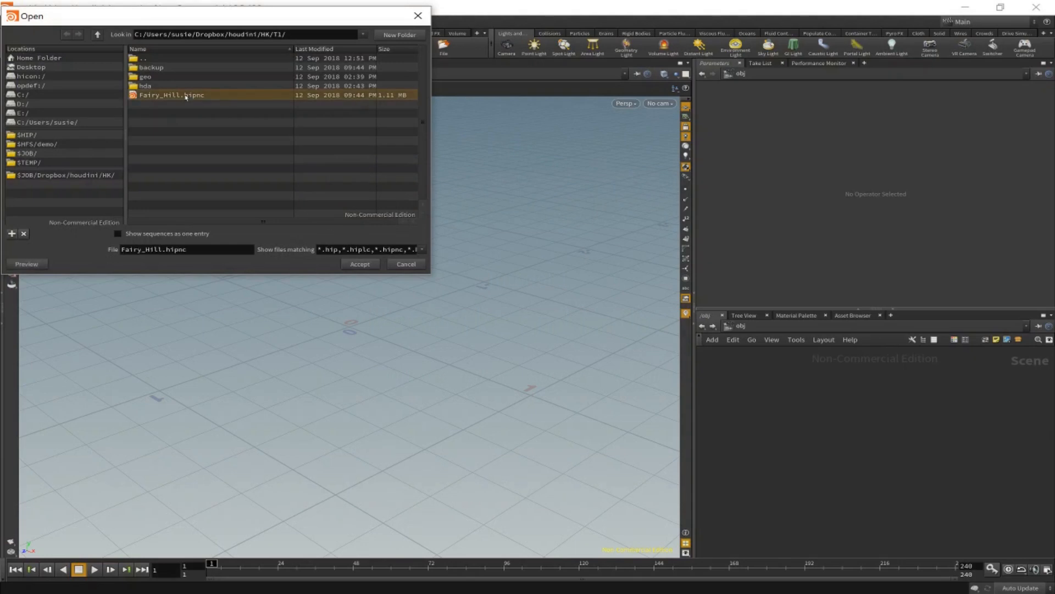
Step: Open the scene file Fairy_Hill.hipnc and return the network view to the object level
left_click(360, 263)
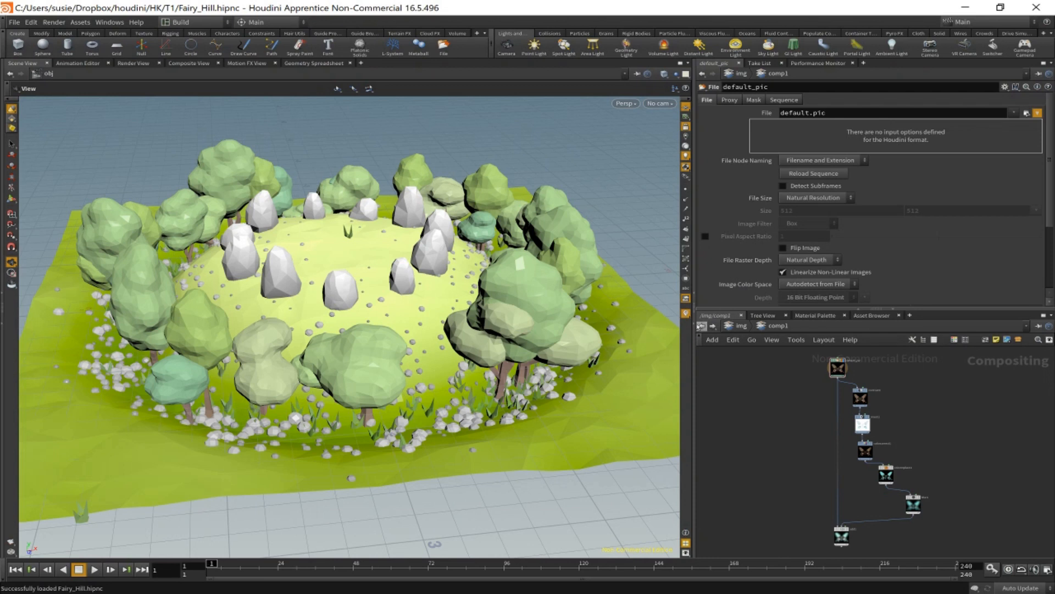
left_click(702, 326)
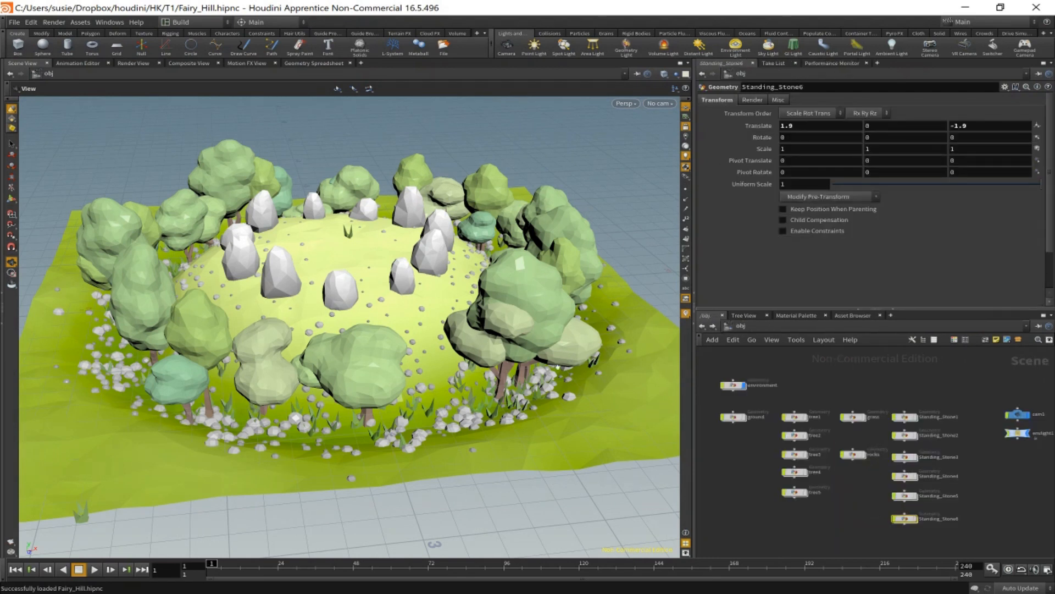
Step: Set the viewport shading to Smooth Wire Shaded and inspect the hill scene from above and from the side
left_click(664, 73)
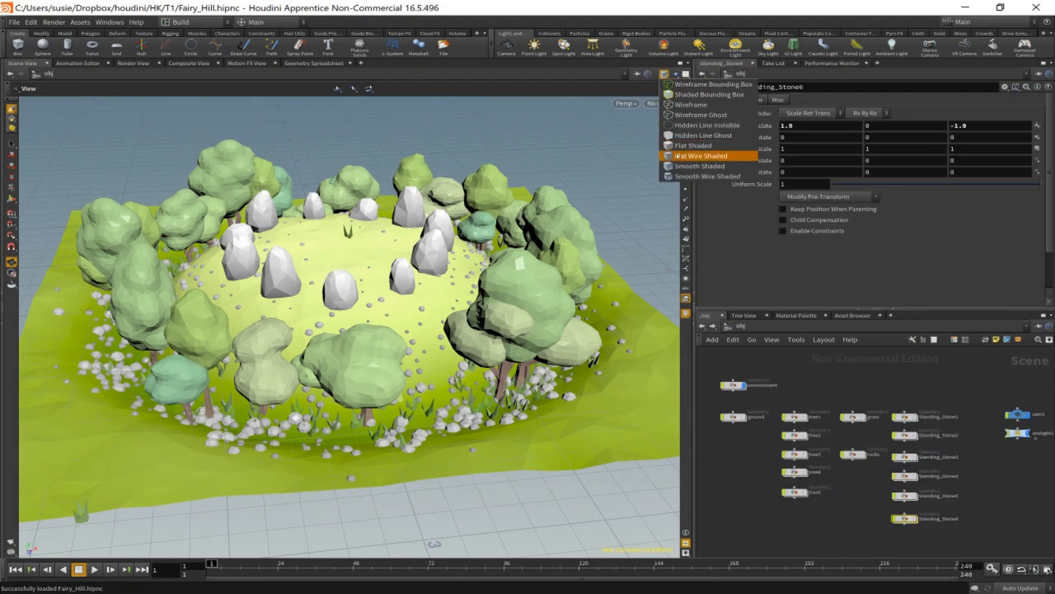
left_click(680, 176)
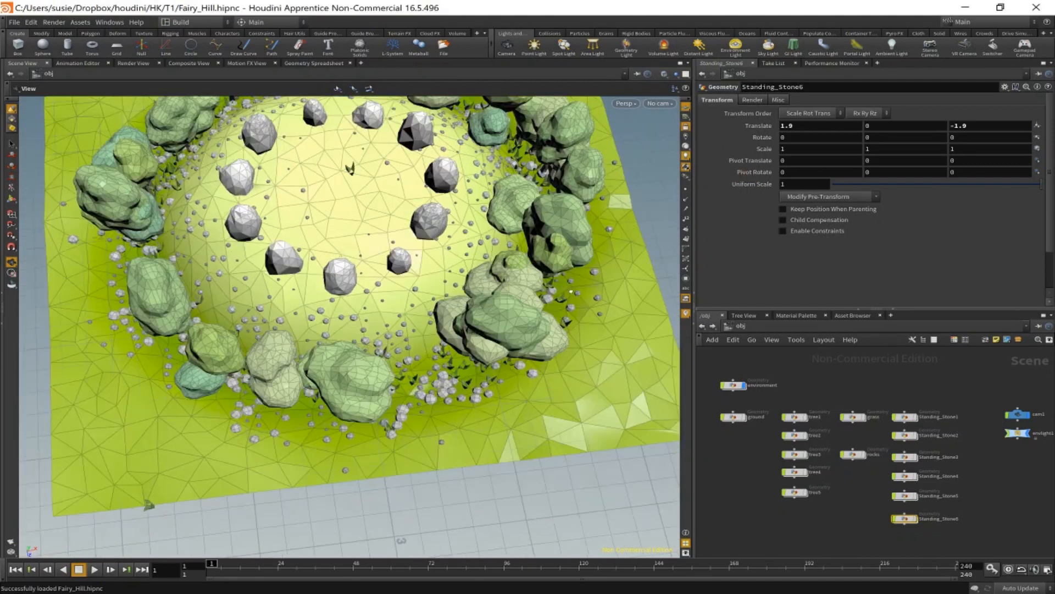
left_click_drag(393, 388, 541, 236)
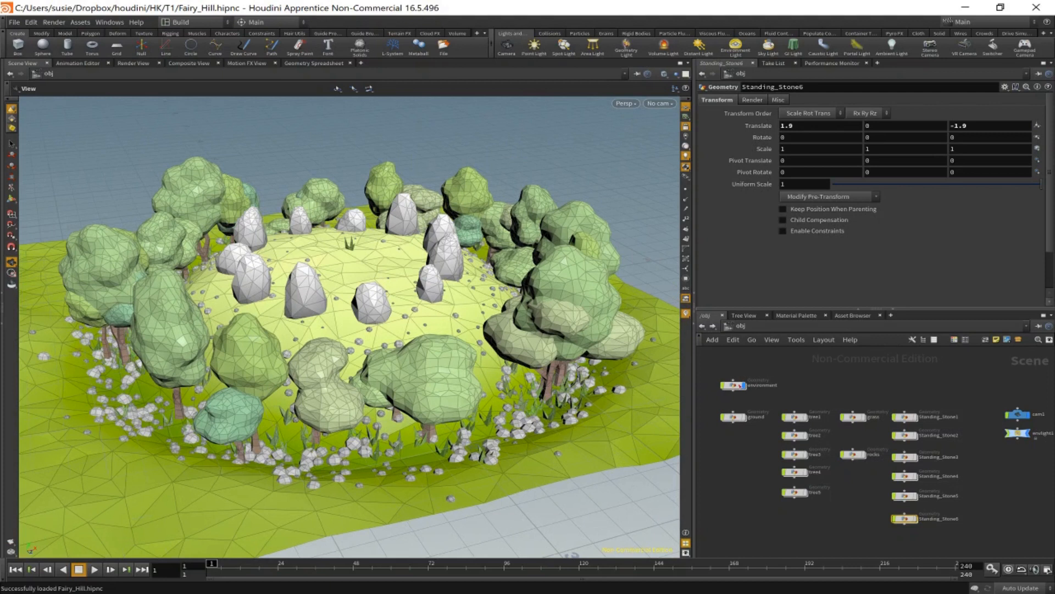
Step: Inside the environment object, display the ground, grass, trees, rocks and standing stones branches one at a time
double_click(733, 386)
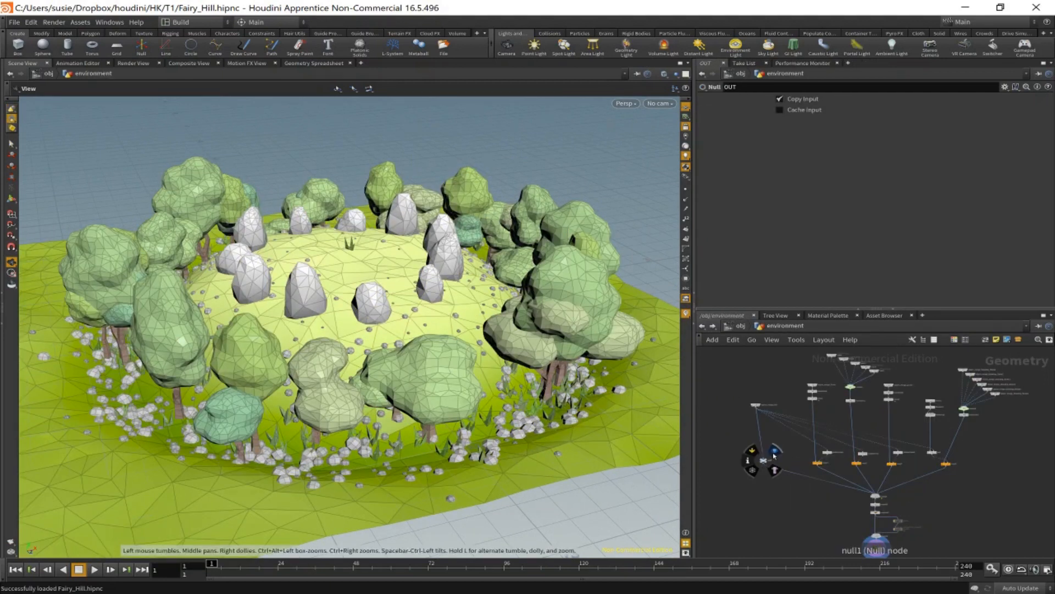
left_click(774, 451)
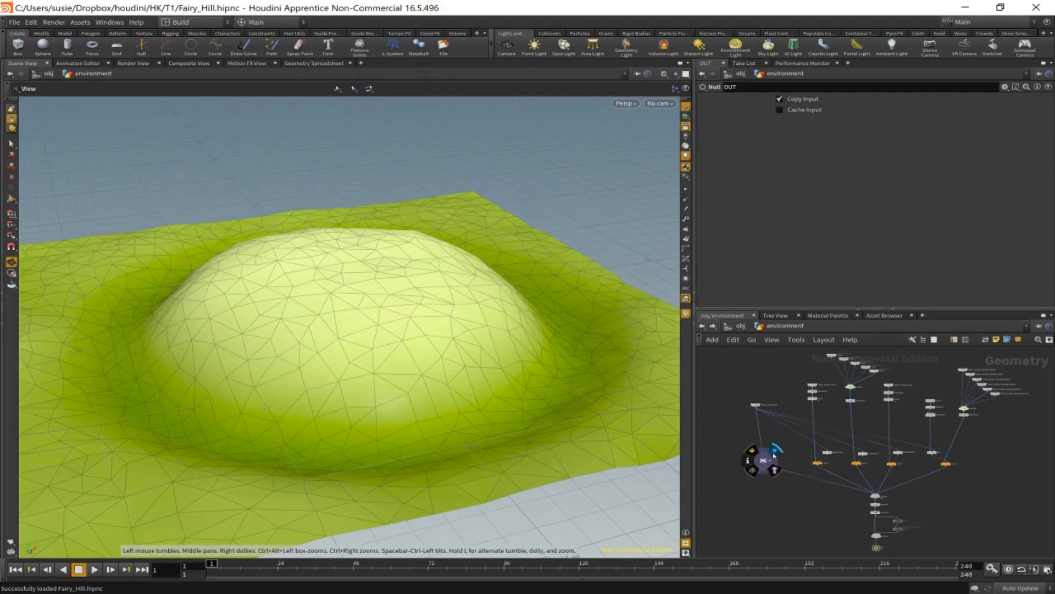
left_click(817, 465)
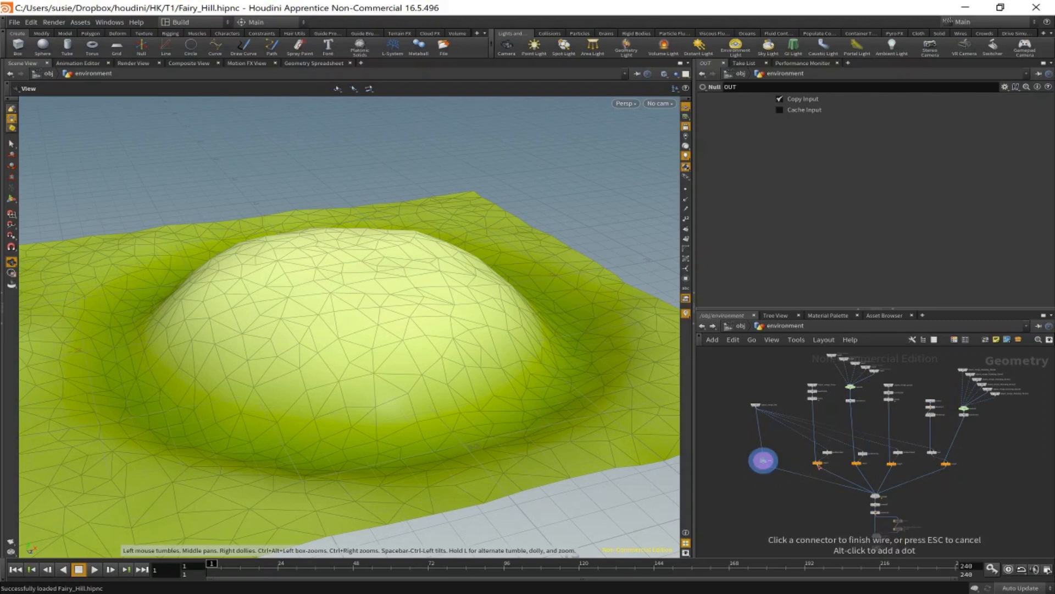
scroll(819, 466, "up", 3)
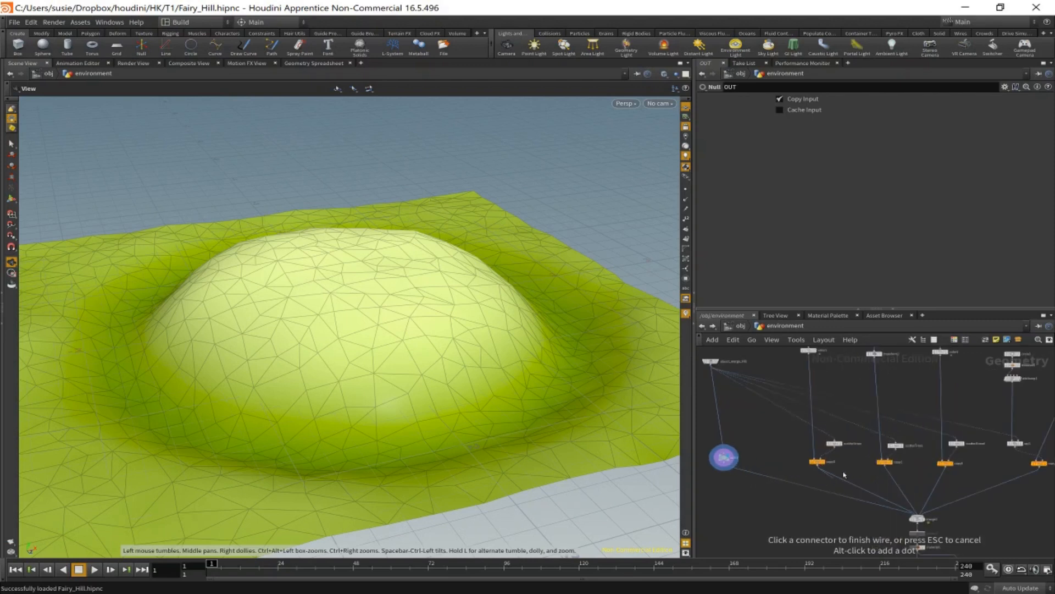
left_click(816, 458)
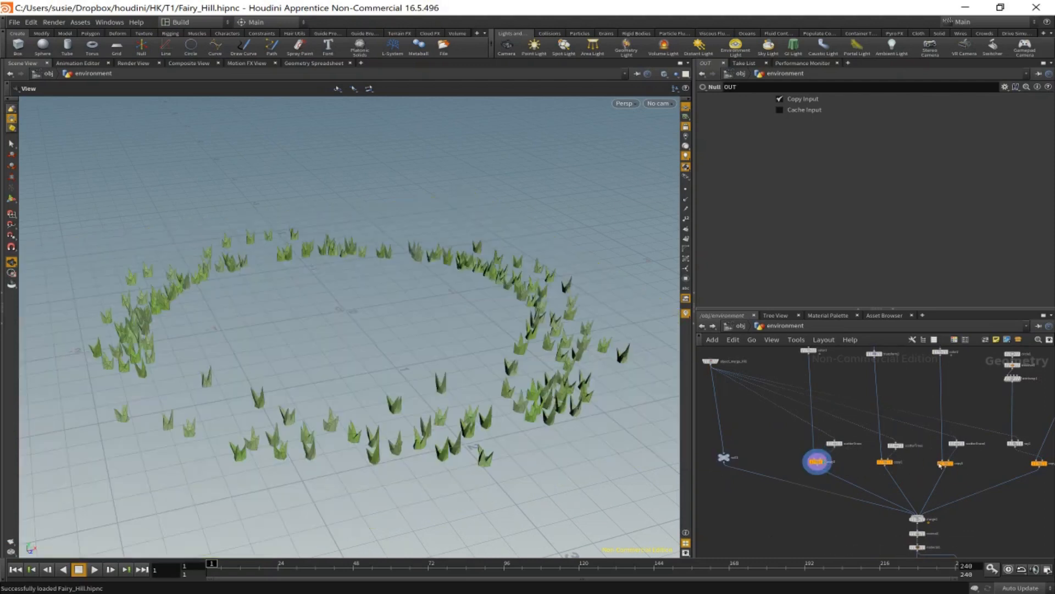
left_click(890, 462)
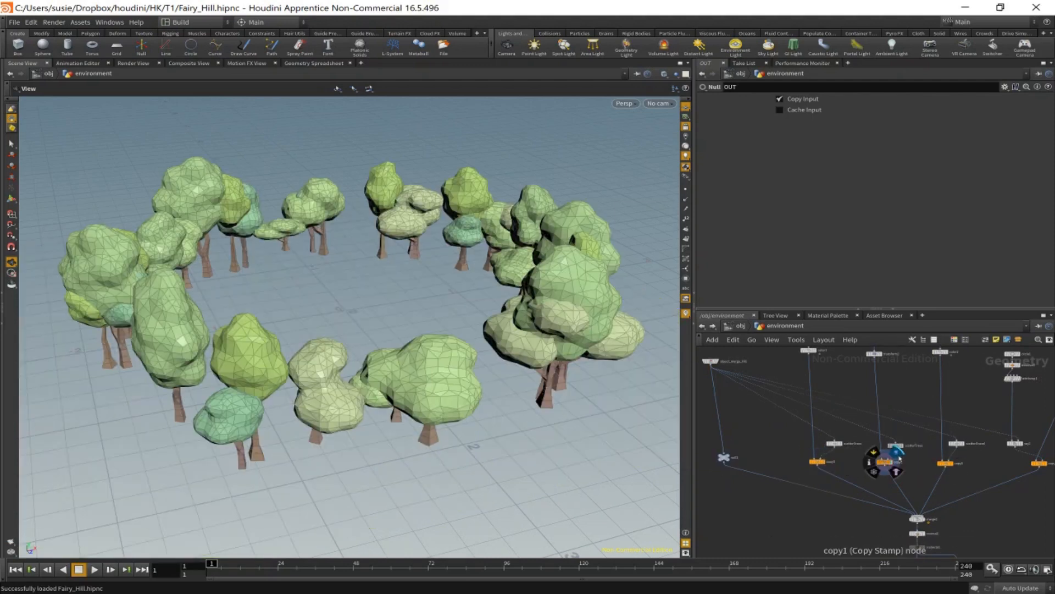
left_click(952, 463)
middle_click_drag(990, 461, 867, 483)
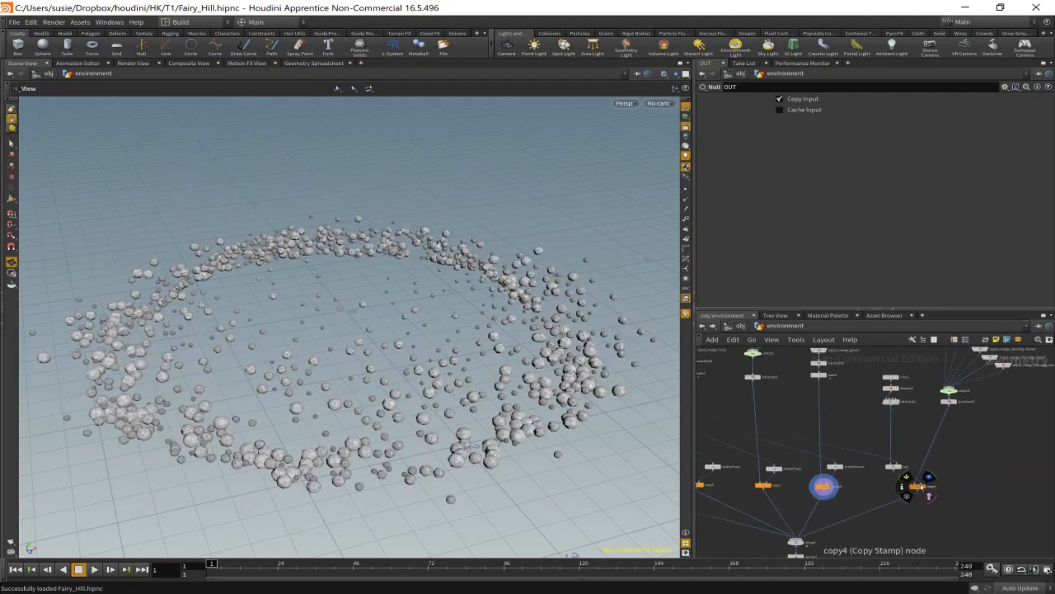
left_click(929, 476)
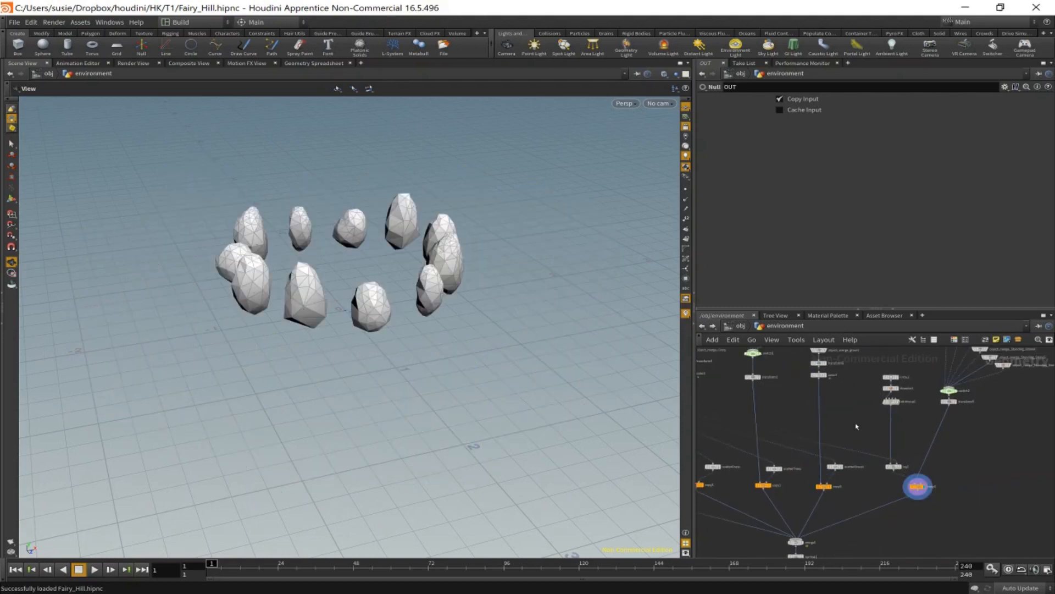
middle_click_drag(781, 395, 864, 451)
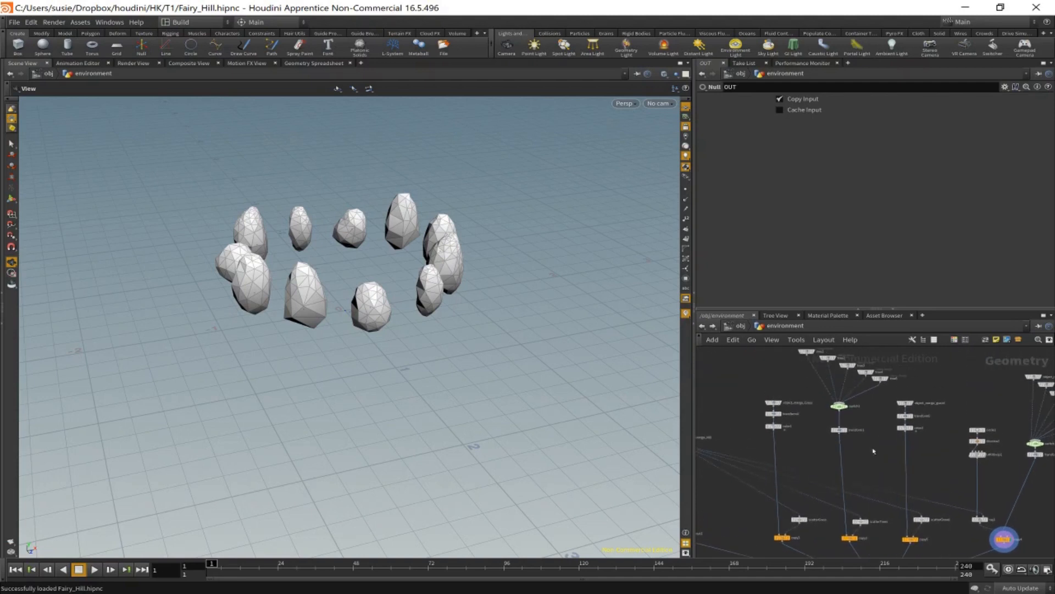
scroll(874, 451, "down", 2)
scroll(874, 451, "down", 1)
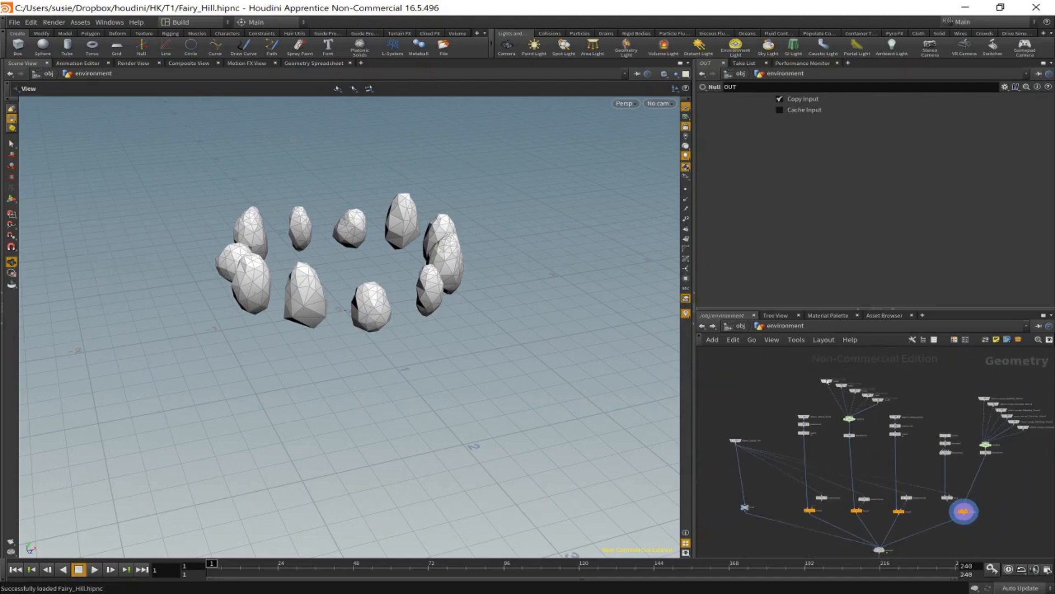
Step: Set the display back to the OUT null in the environment network and return to the object level
left_click(740, 326)
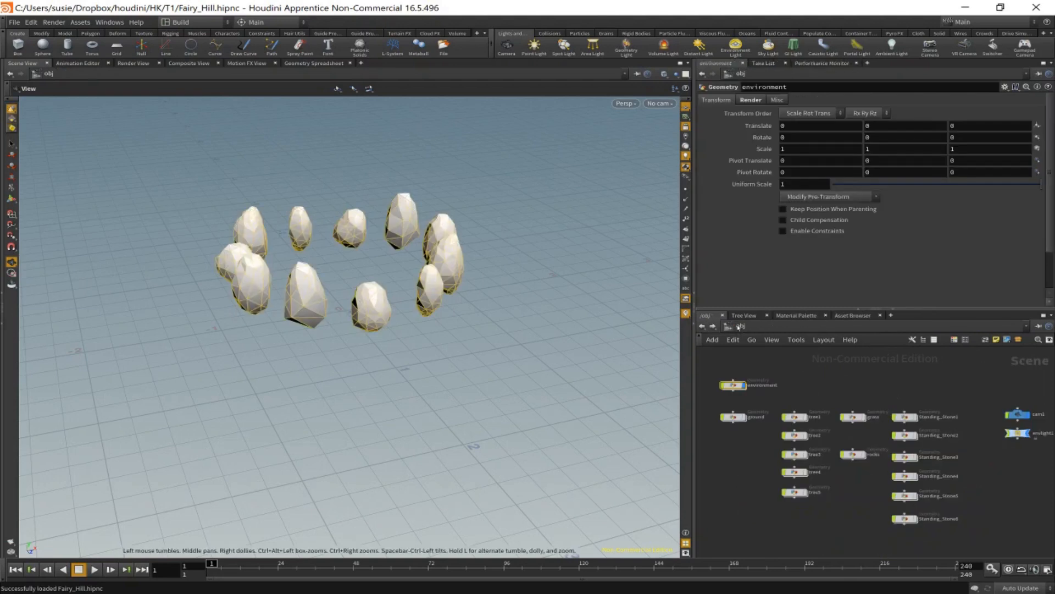
double_click(733, 386)
middle_click_drag(935, 544, 911, 406)
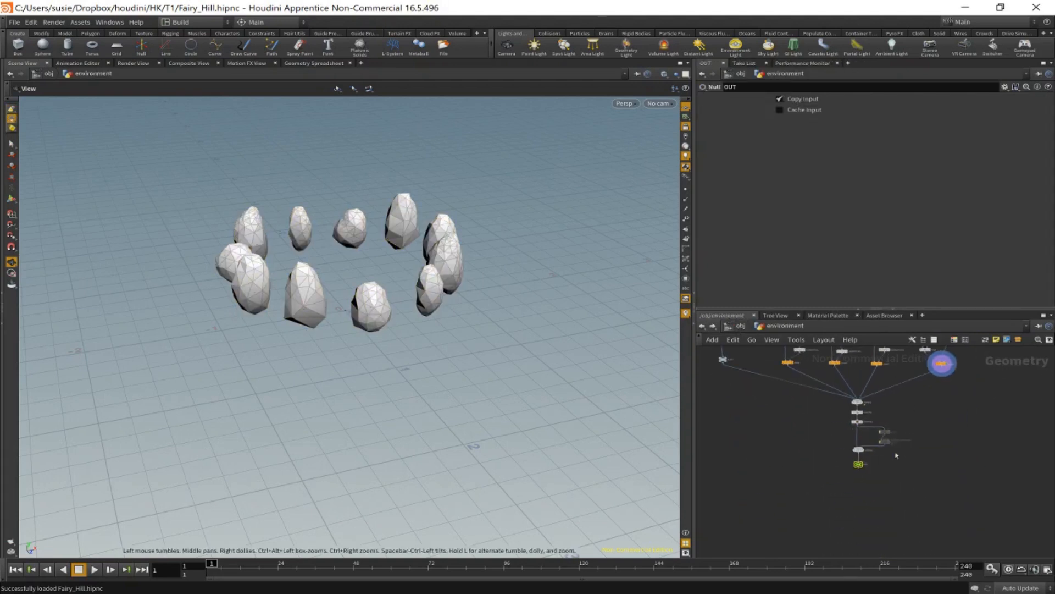
left_click(861, 464)
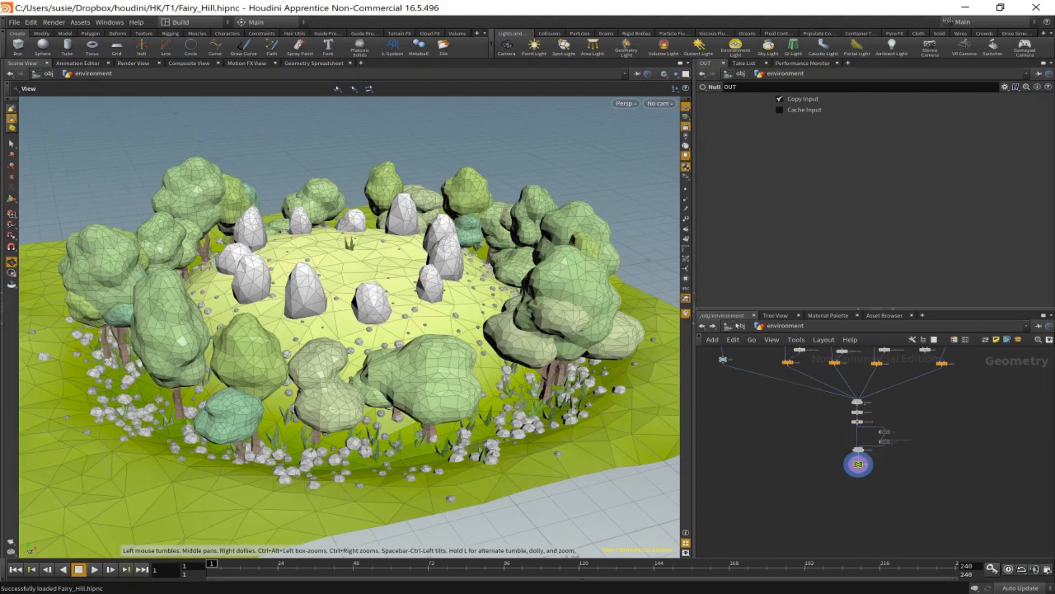
left_click(741, 326)
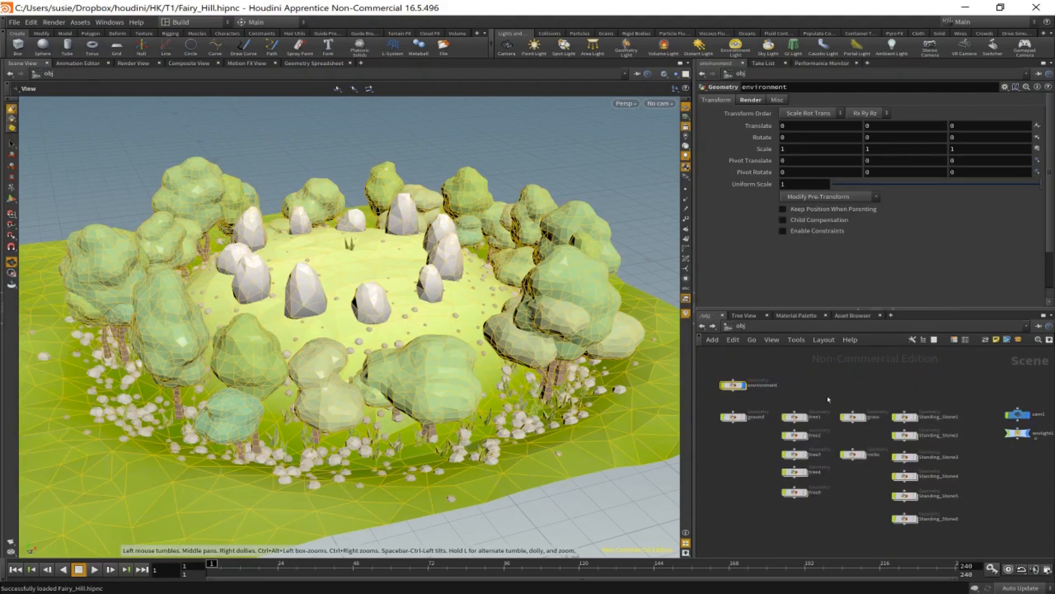
middle_click_drag(821, 400, 820, 384)
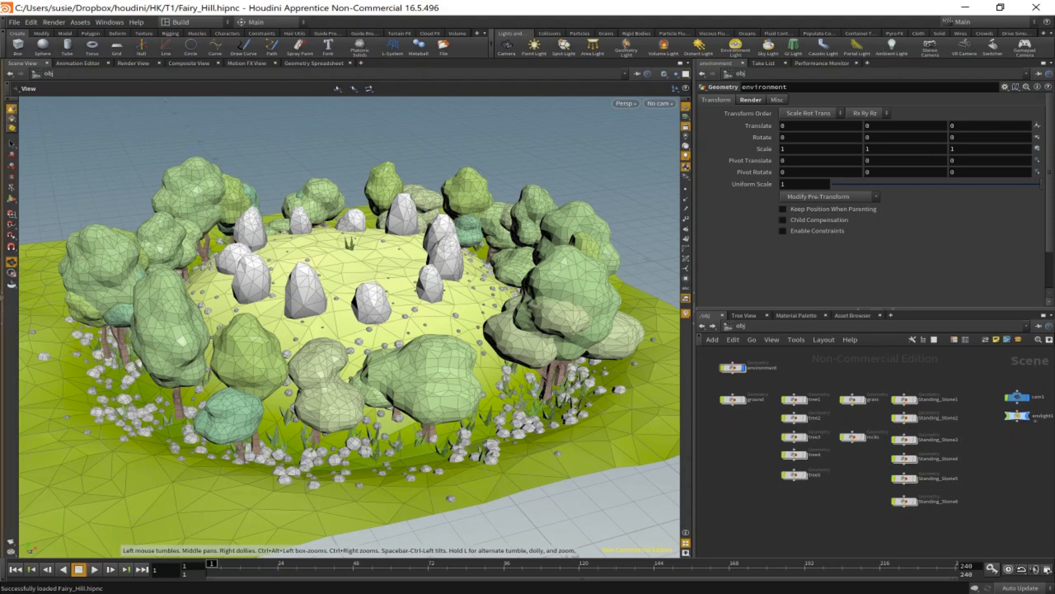
Step: Reveal the scene's Tree View pane and look into the ch and img networks
left_click(1, 299)
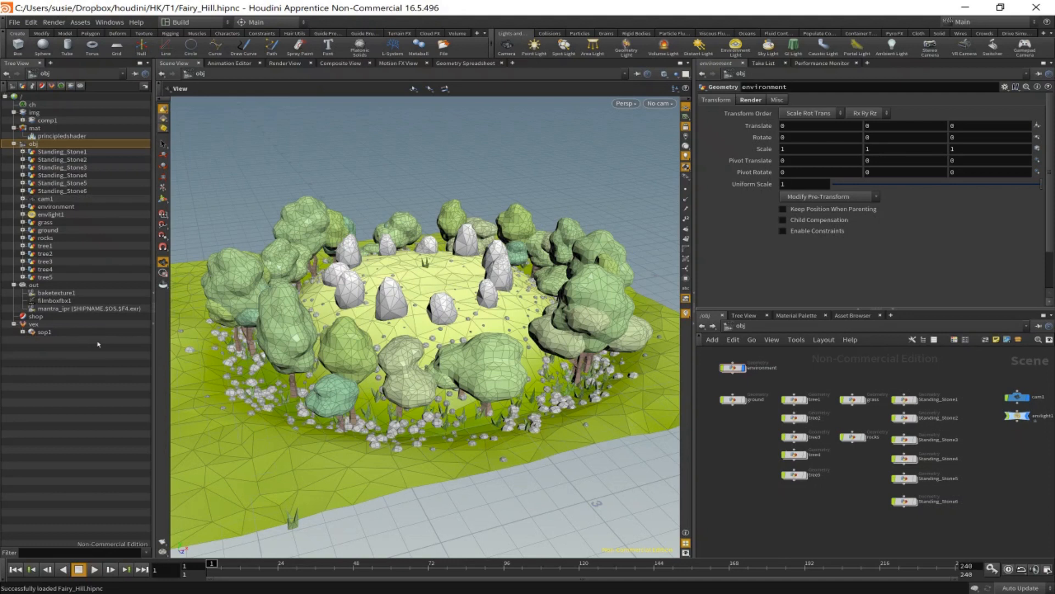
left_click_drag(544, 287, 497, 308)
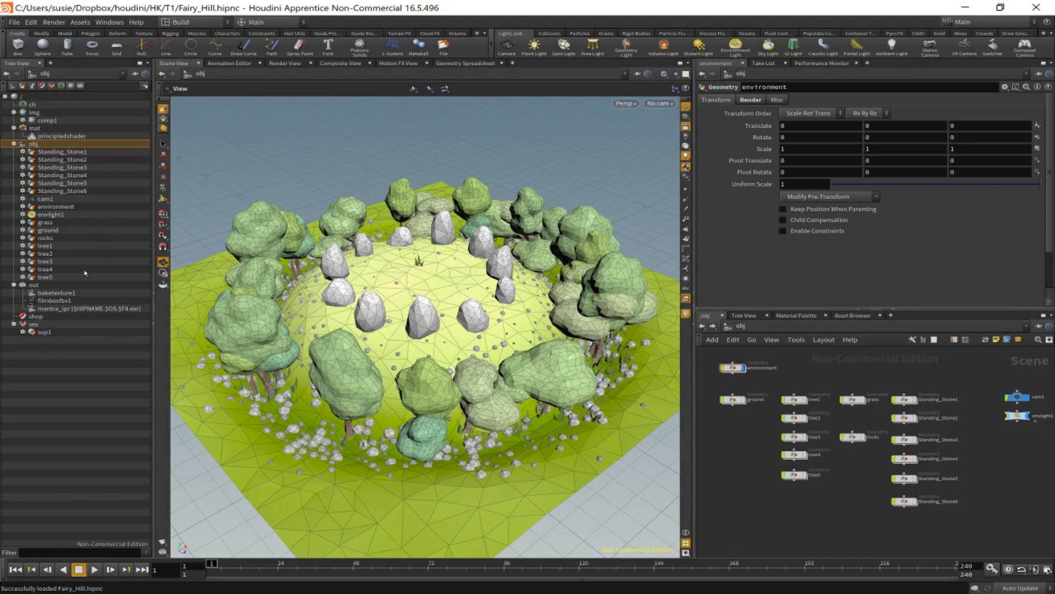
left_click(33, 105)
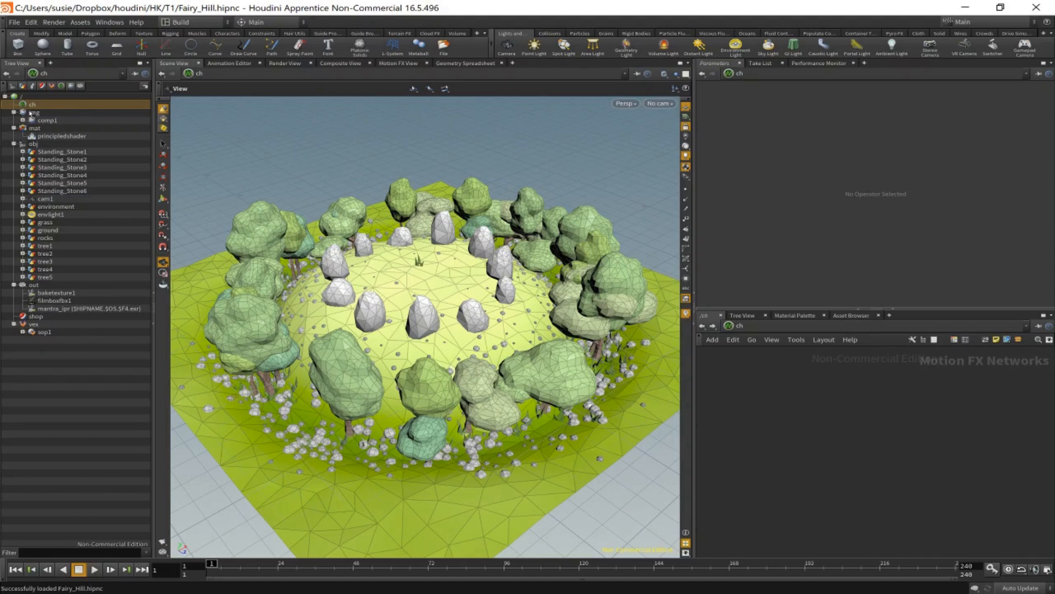
left_click(91, 114)
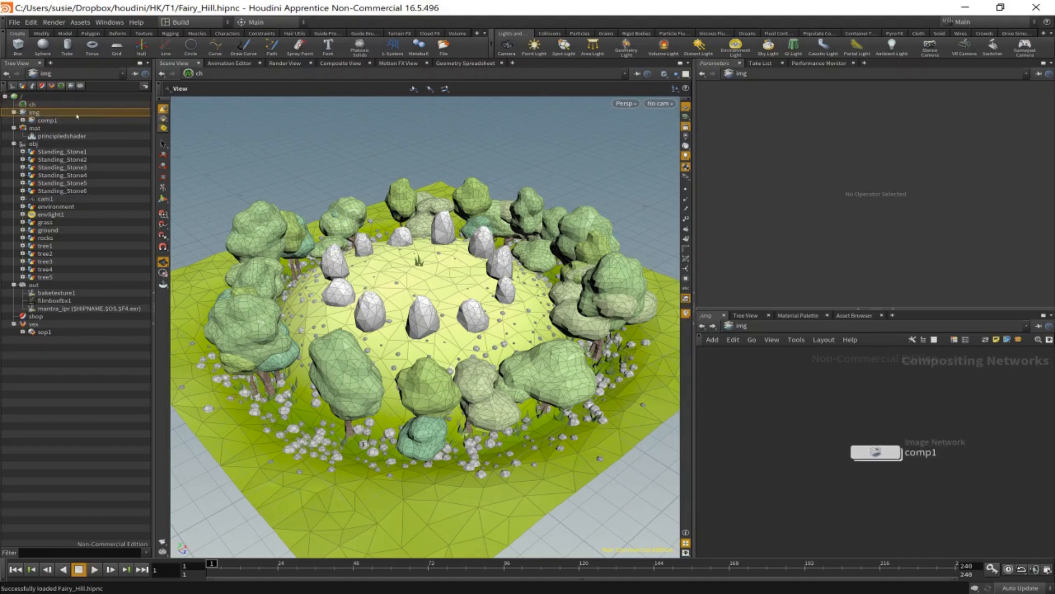
Step: Expand comp1 in the network tree and enter its compositing network
left_click(23, 120)
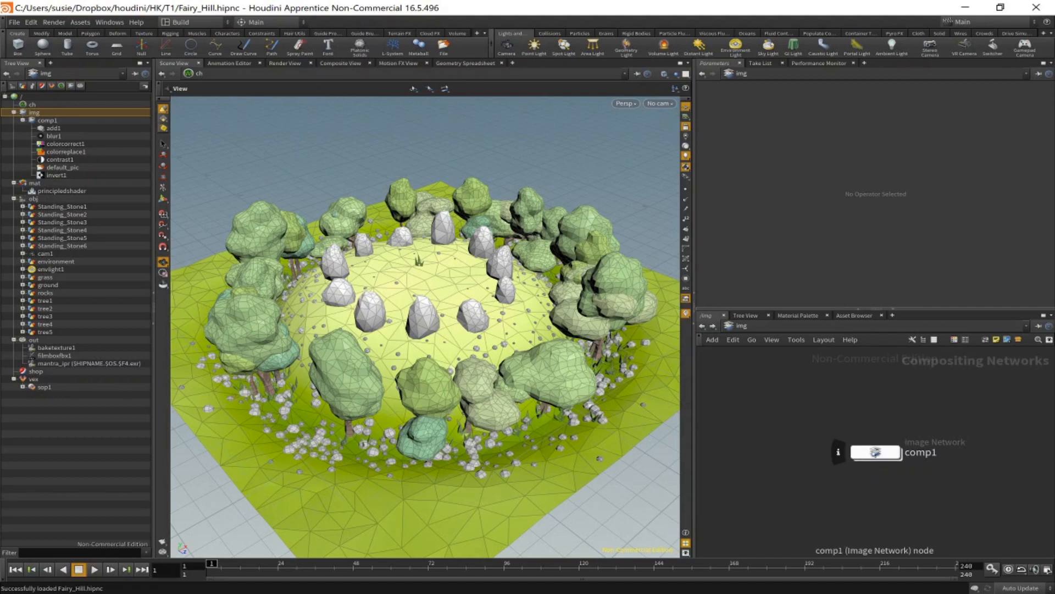
left_click_drag(875, 453, 796, 408)
double_click(796, 408)
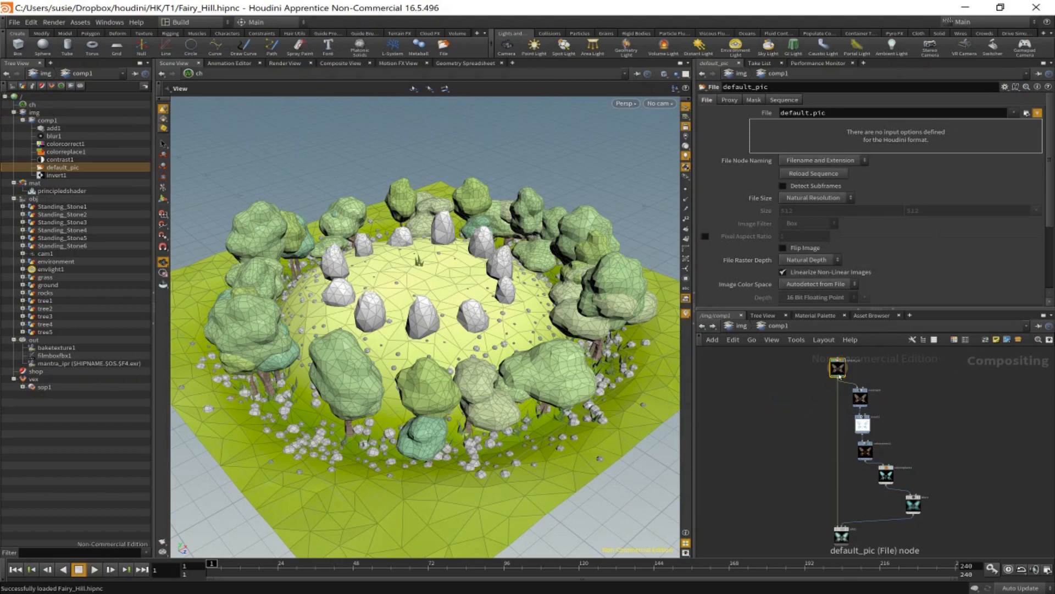
Step: View the default_pic image and the add1 result in the Composite View, and return to the Scene View
left_click(337, 64)
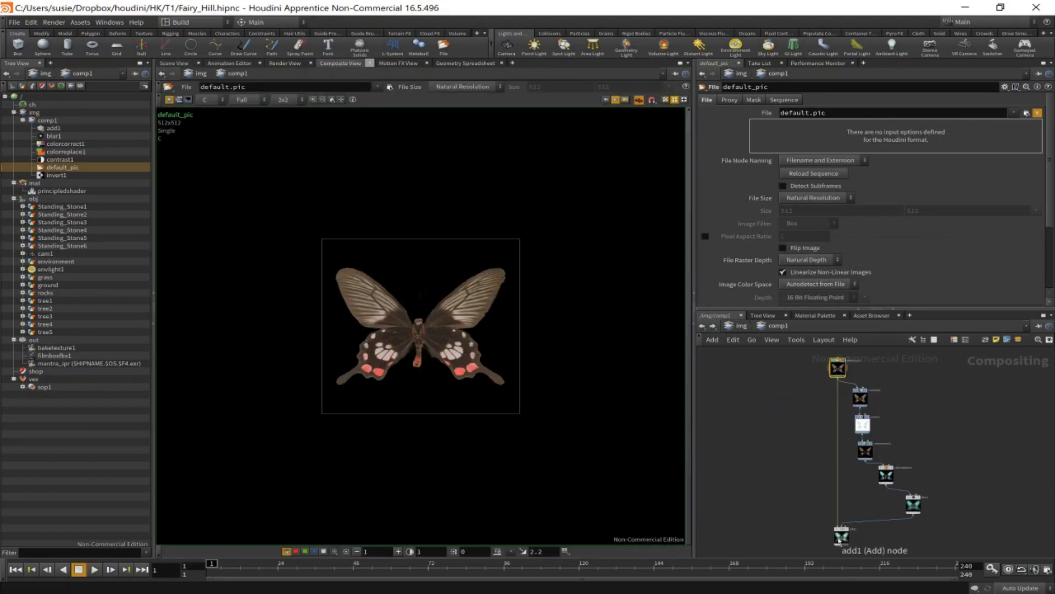
left_click(849, 535)
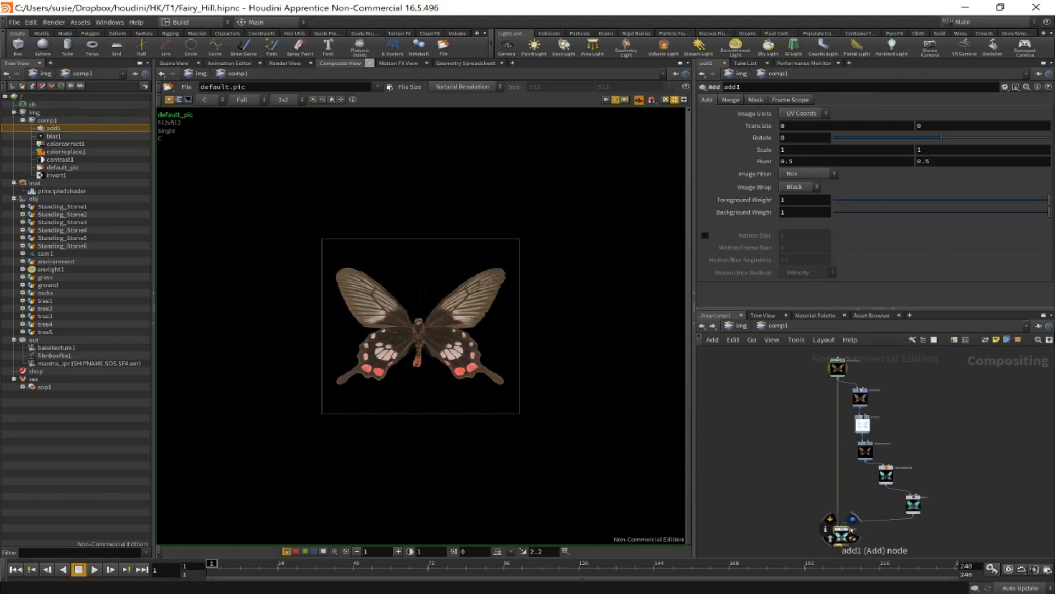
left_click(856, 523)
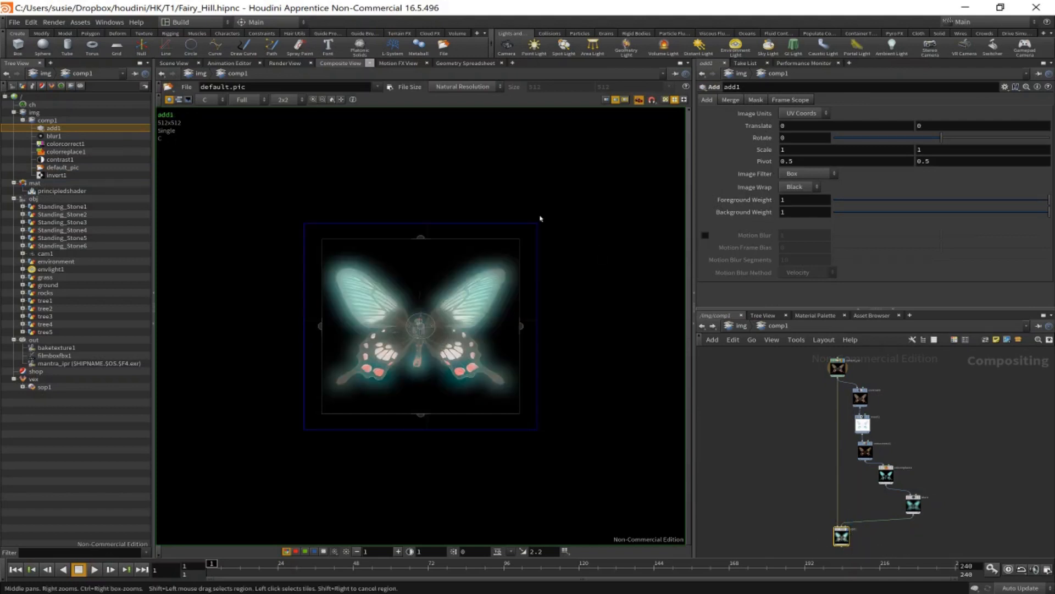
left_click(173, 63)
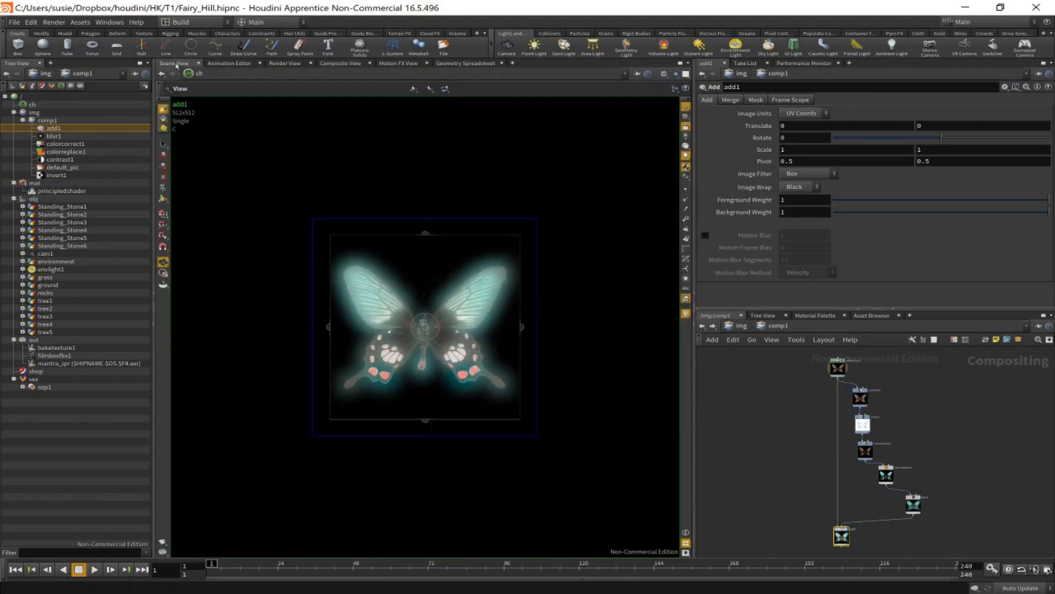
Step: In the mat network, set the principledshader's specular roughness to 0.195 and its IOR to 1.146
left_click(34, 183)
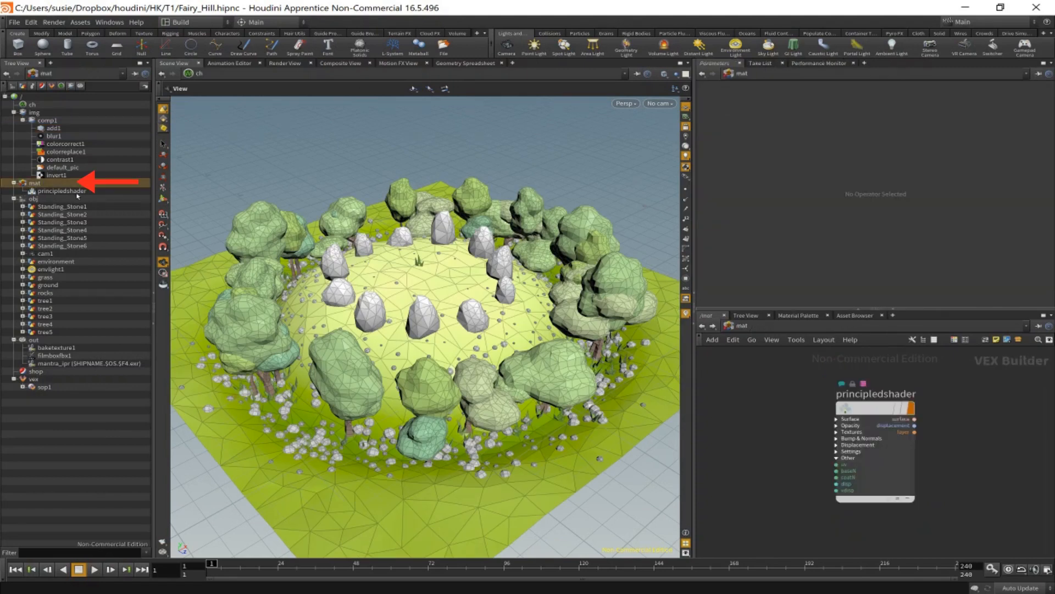
left_click(873, 415)
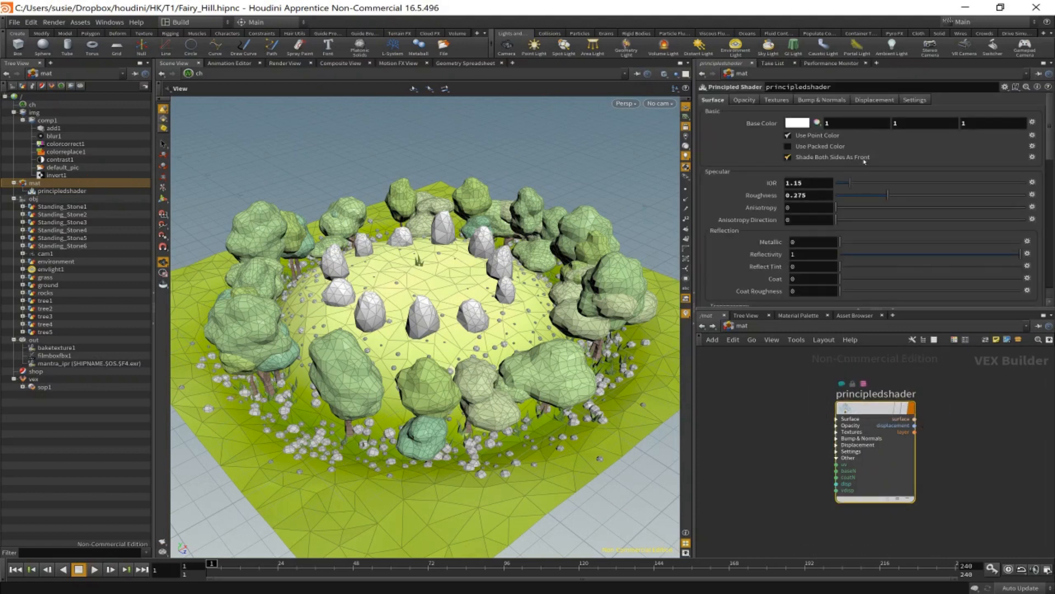
mouse_move(849, 182)
left_mouse_down()
mouse_move(994, 183)
mouse_move(873, 195)
left_mouse_up()
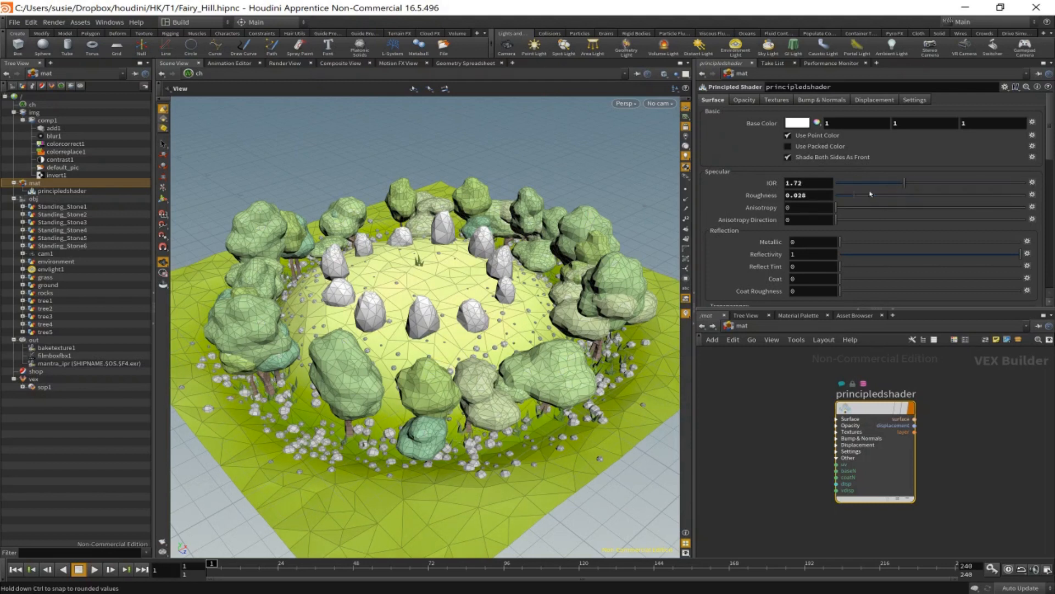
mouse_move(847, 244)
left_mouse_down()
mouse_move(978, 247)
mouse_move(844, 243)
left_mouse_up()
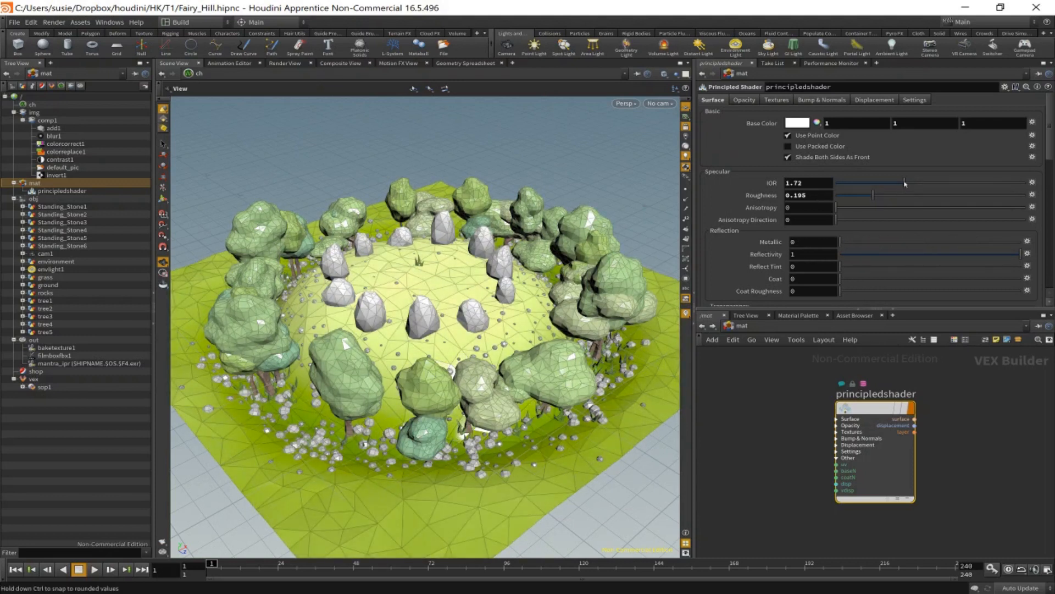
left_click_drag(903, 184, 850, 183)
mouse_move(878, 403)
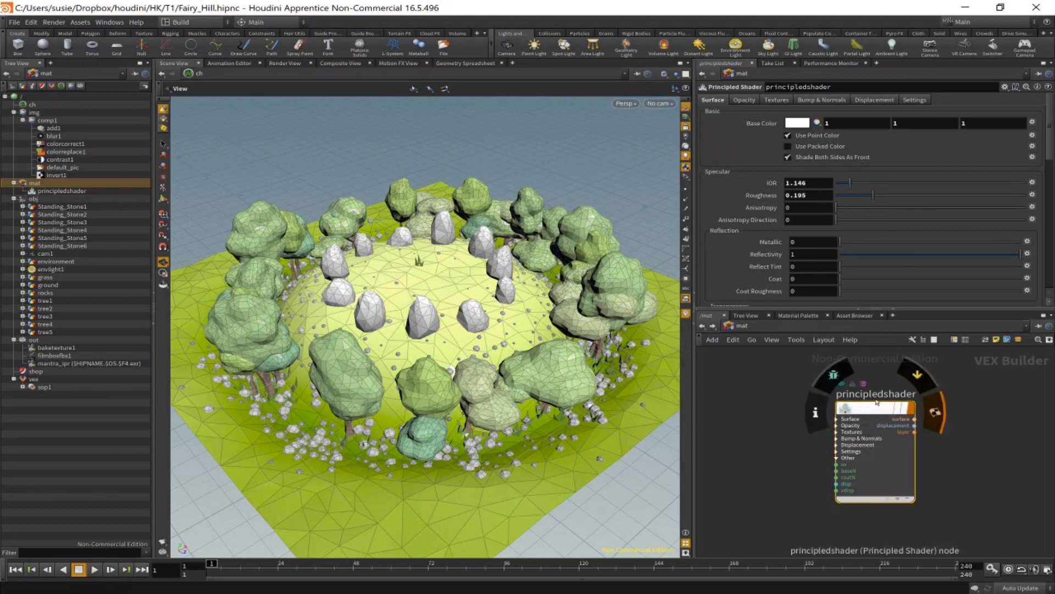
Step: Open the out network and view the parameters of the mantra_ipr, baketexture1 and filmboxfbx1 output nodes
left_click(34, 199)
left_click(35, 340)
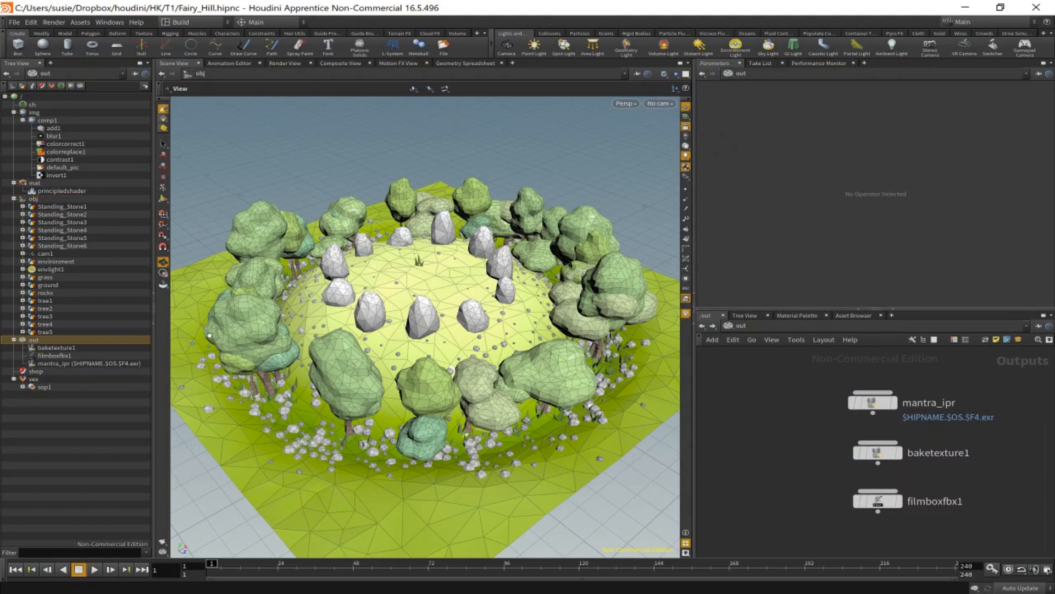
scroll(939, 466, "up", 3)
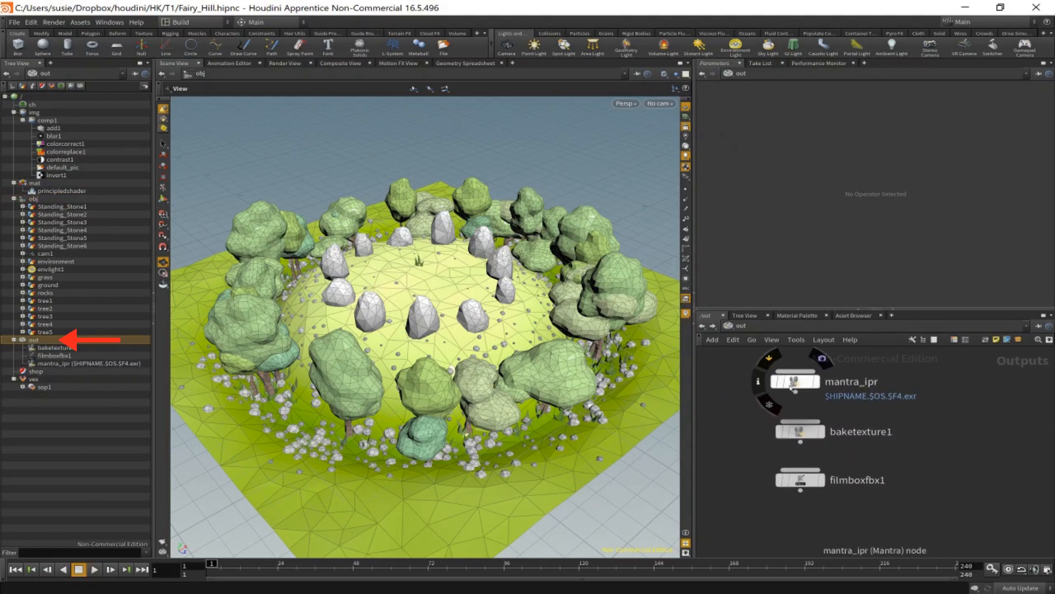
left_click(794, 381)
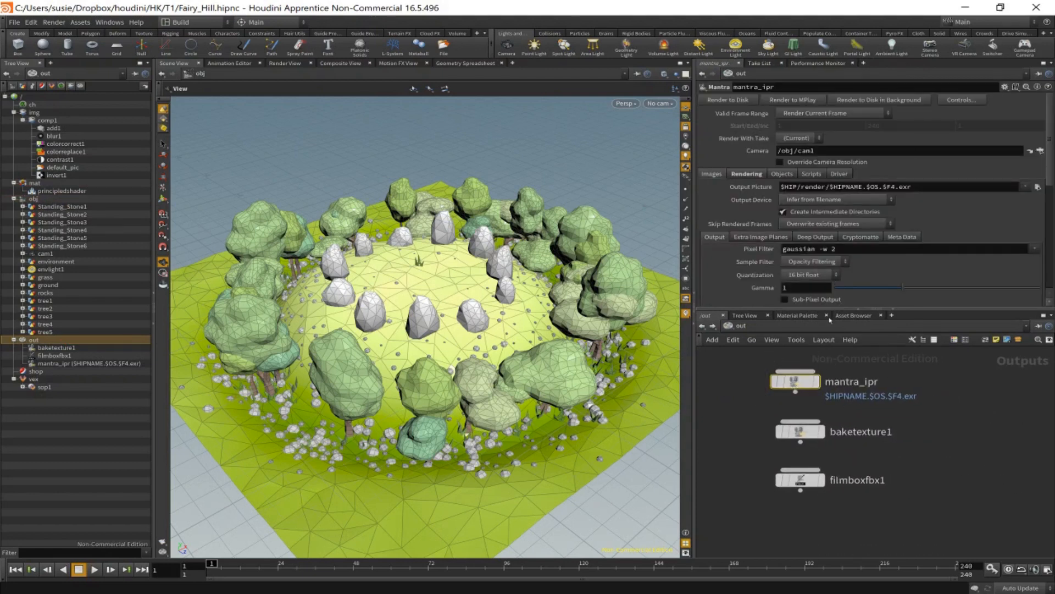
left_click(801, 432)
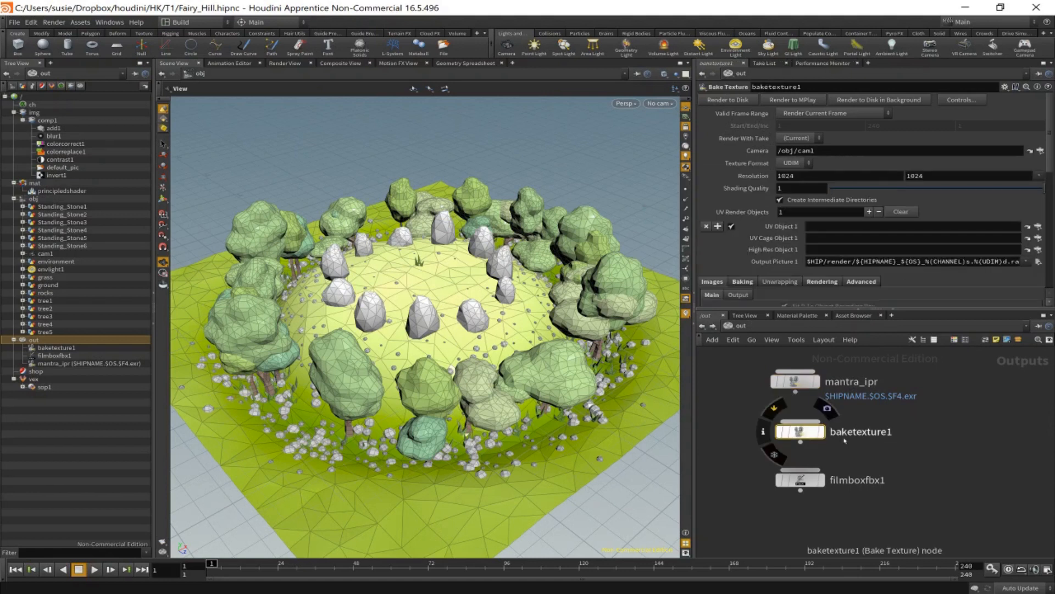
left_click(800, 480)
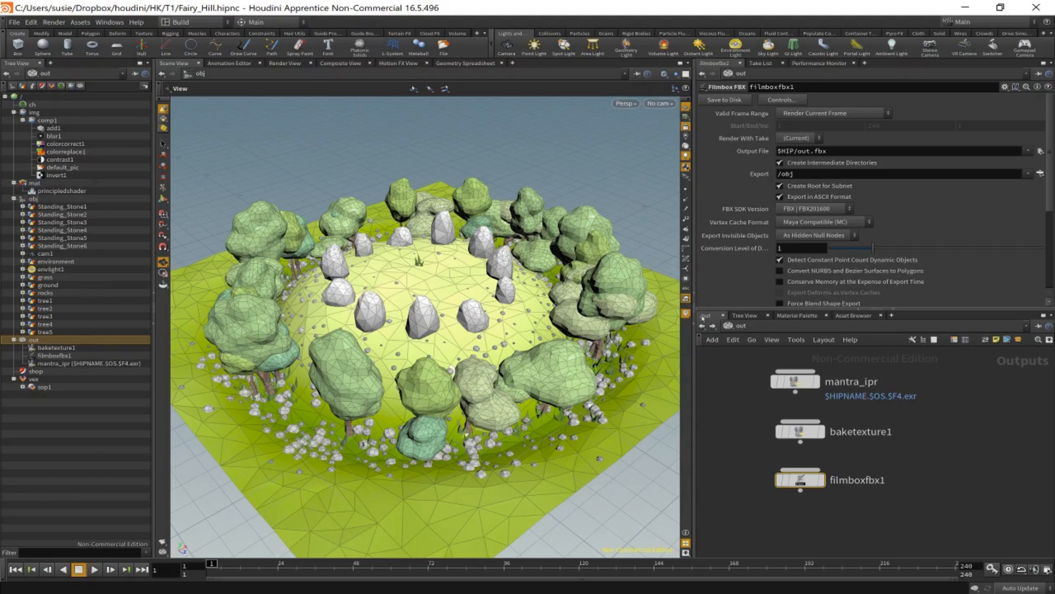
Step: Give the node parameters more vertical room and look into the obj and mat networks
left_click_drag(893, 309, 893, 365)
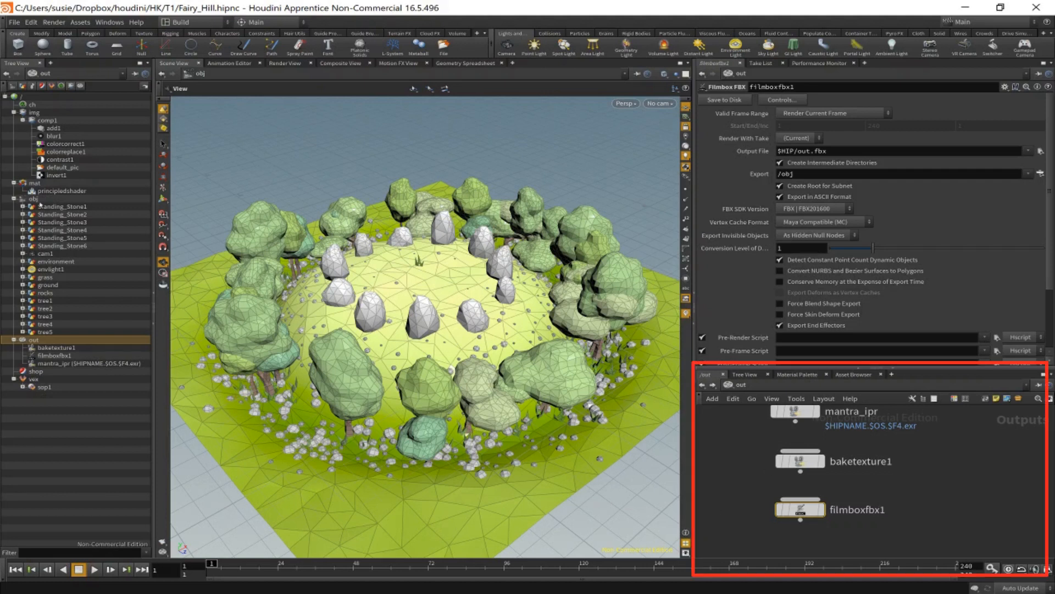
left_click(40, 206)
left_click(40, 199)
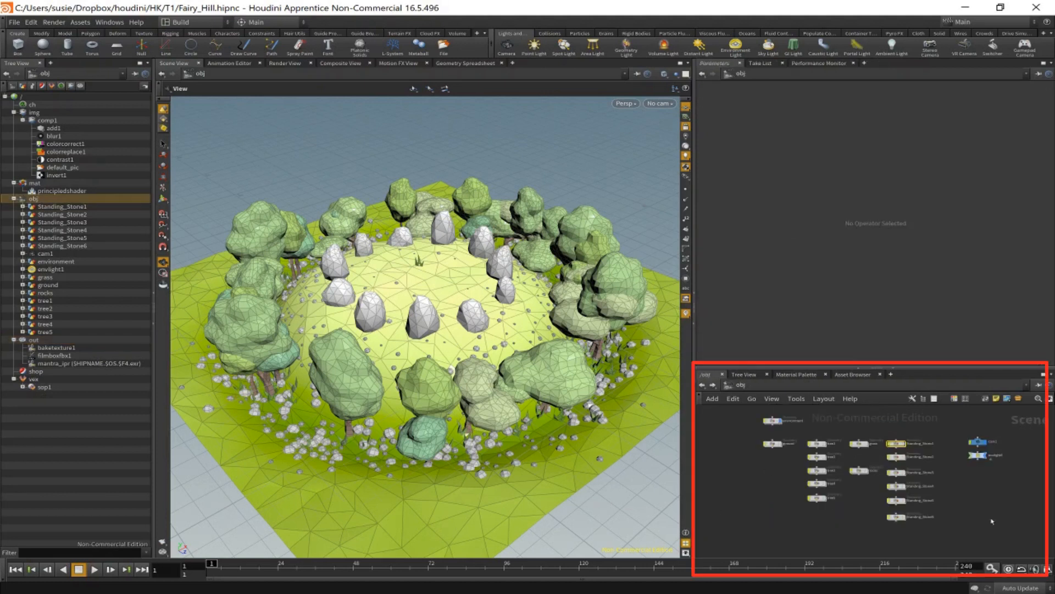
left_click(36, 372)
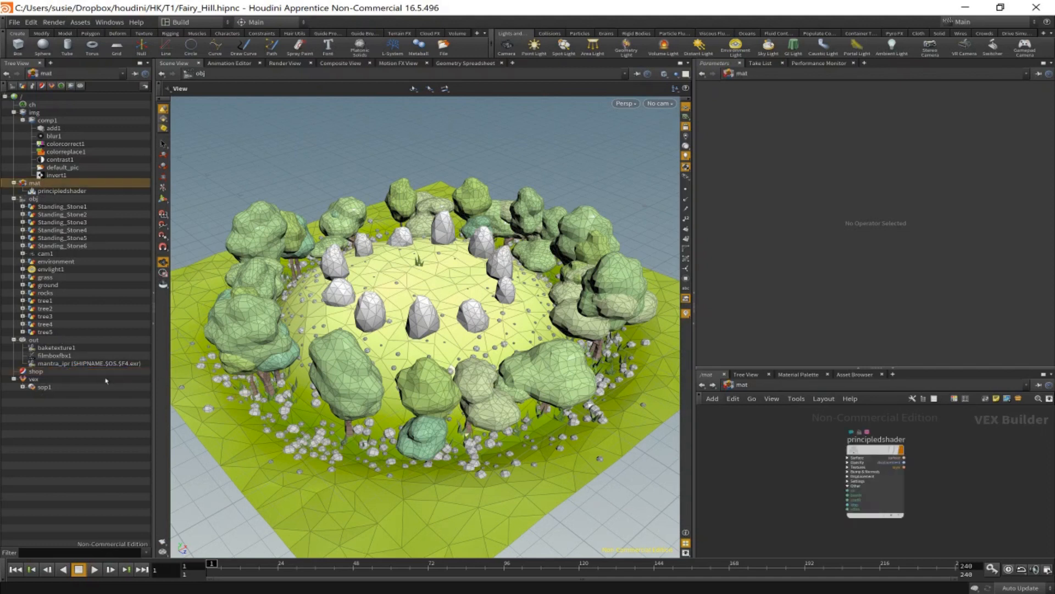
Step: Open the vex network, reposition its sop1 node and enter sop1's VEX Builder network
left_click(34, 380)
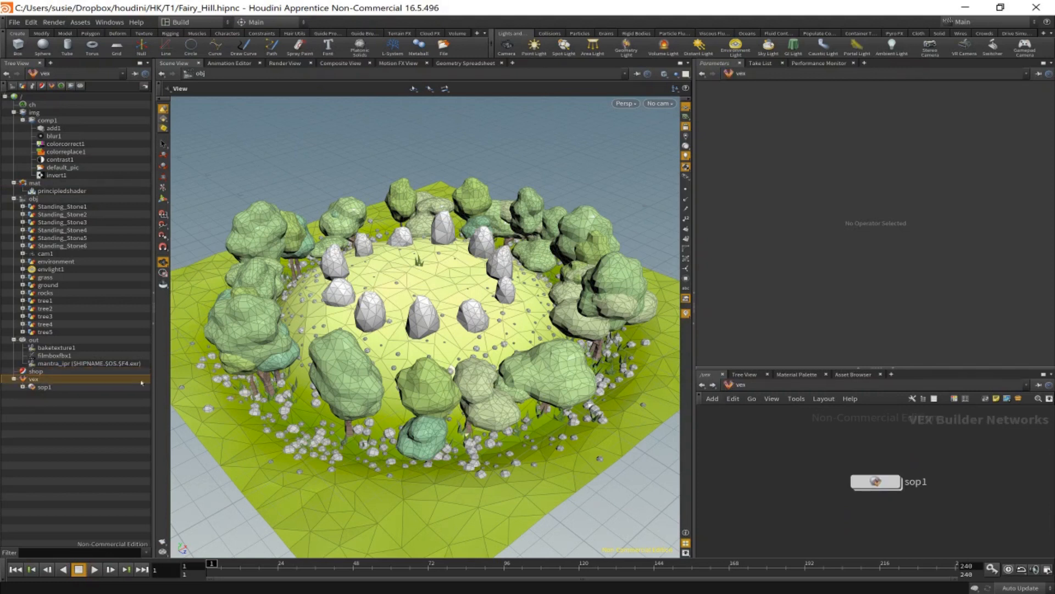
left_click_drag(874, 482, 793, 447)
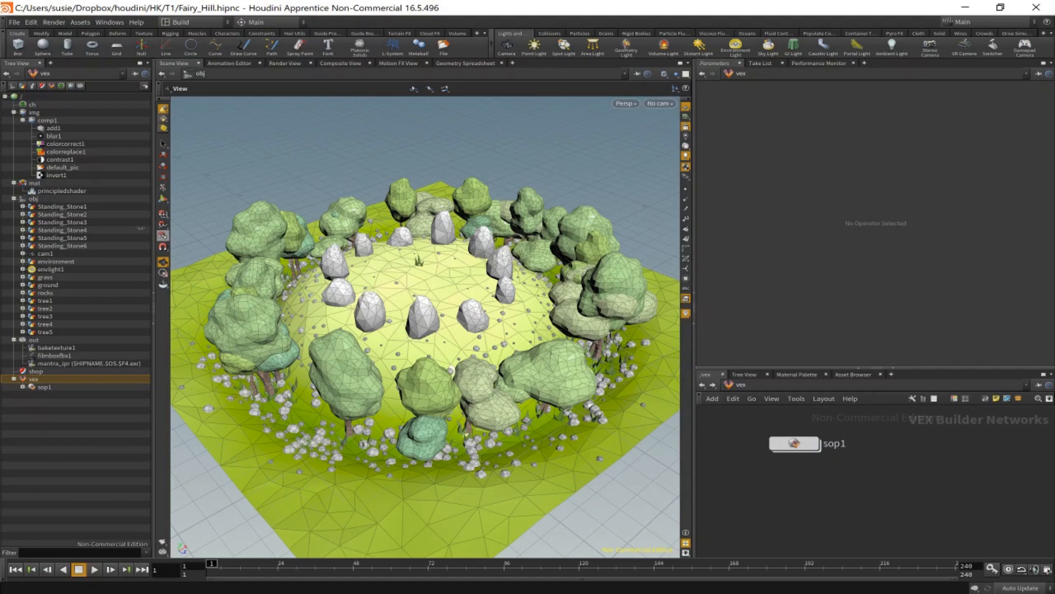
left_click(800, 444)
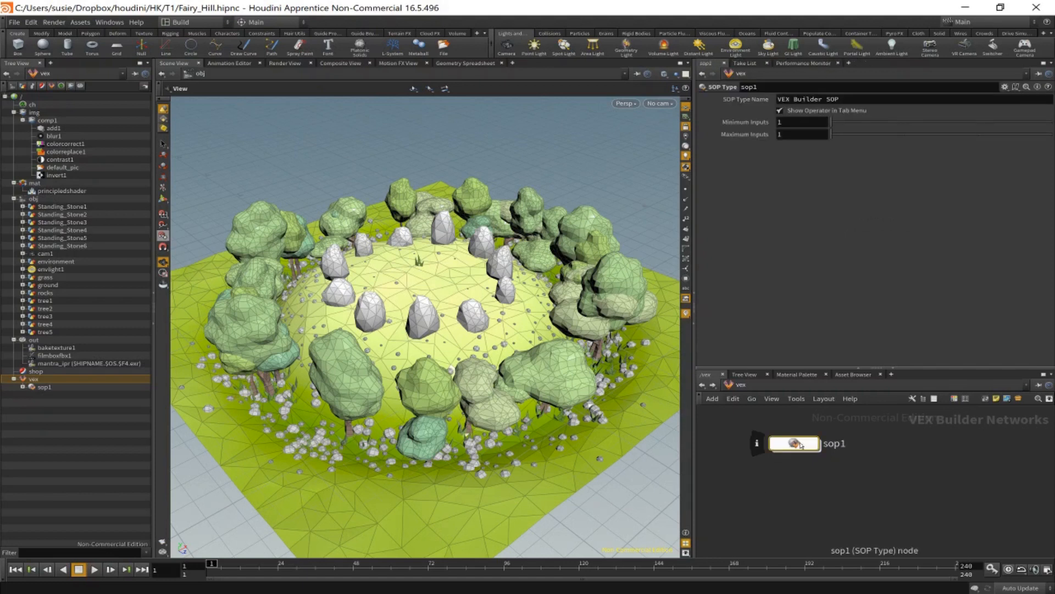
double_click(799, 444)
left_click_drag(801, 444, 752, 455)
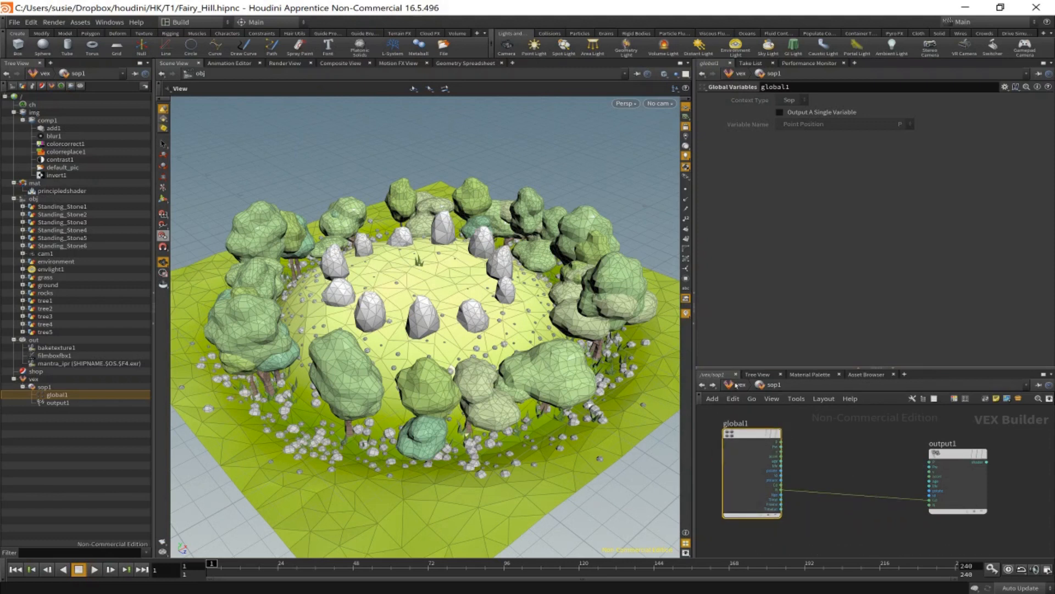
left_click(739, 385)
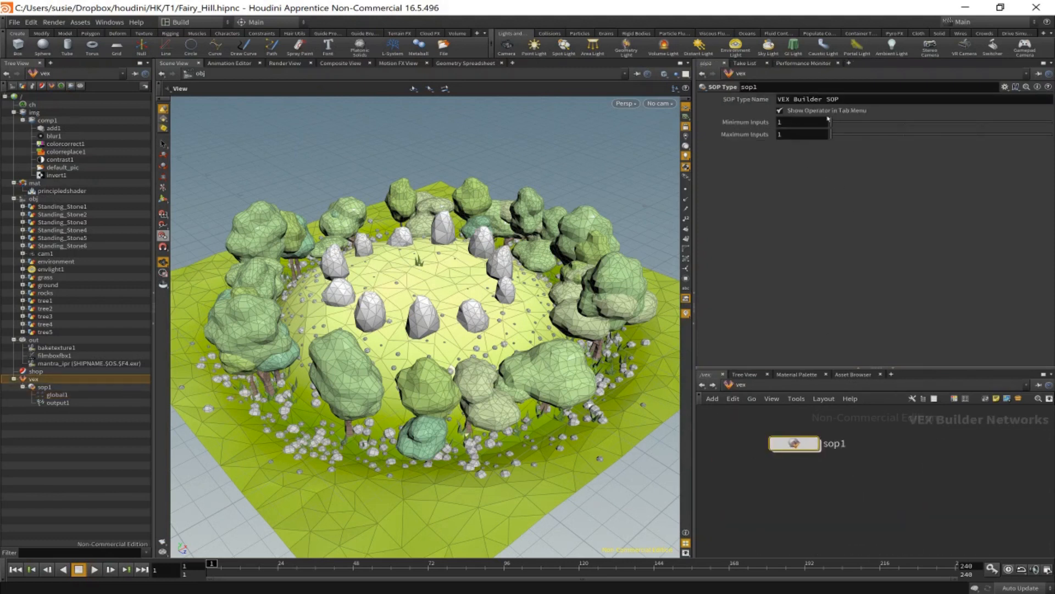
double_click(794, 443)
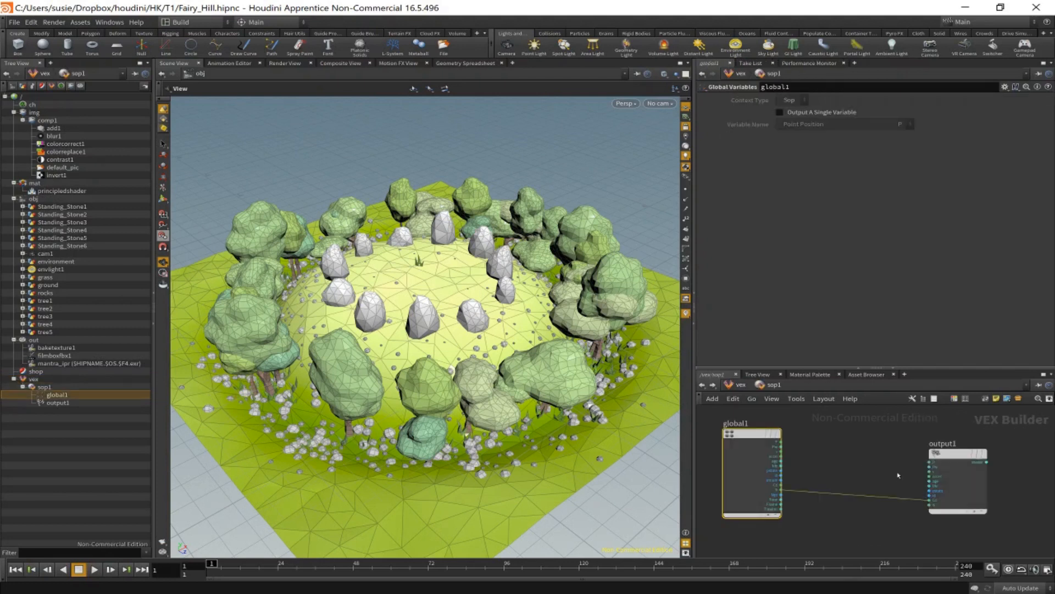
Step: Insert an Add node that sums global1's P and N and feeds output1, and place it below the two nodes
middle_click_drag(871, 456, 891, 465)
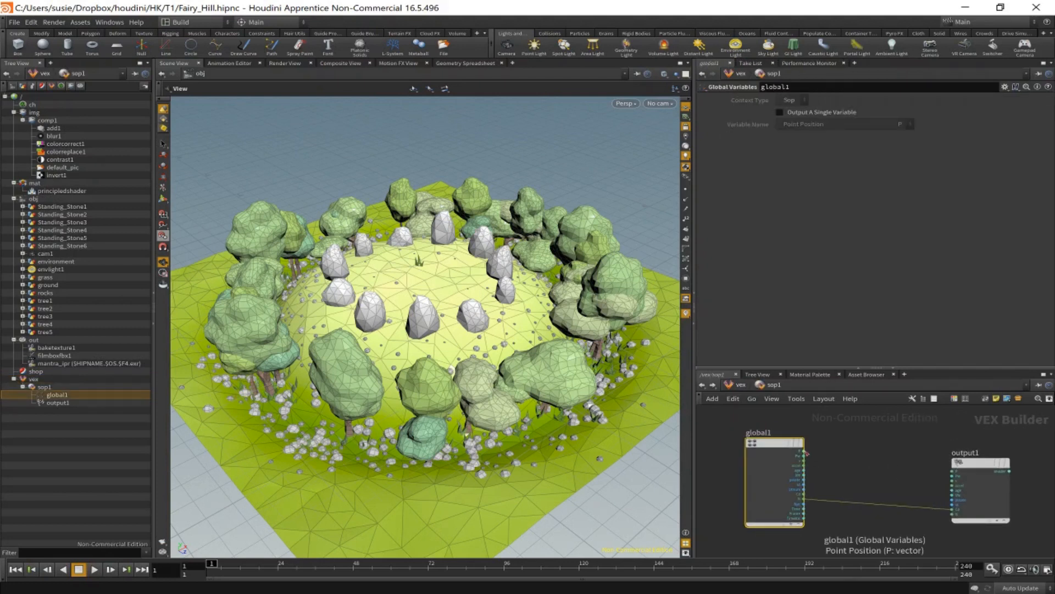
left_click_drag(805, 454, 850, 487)
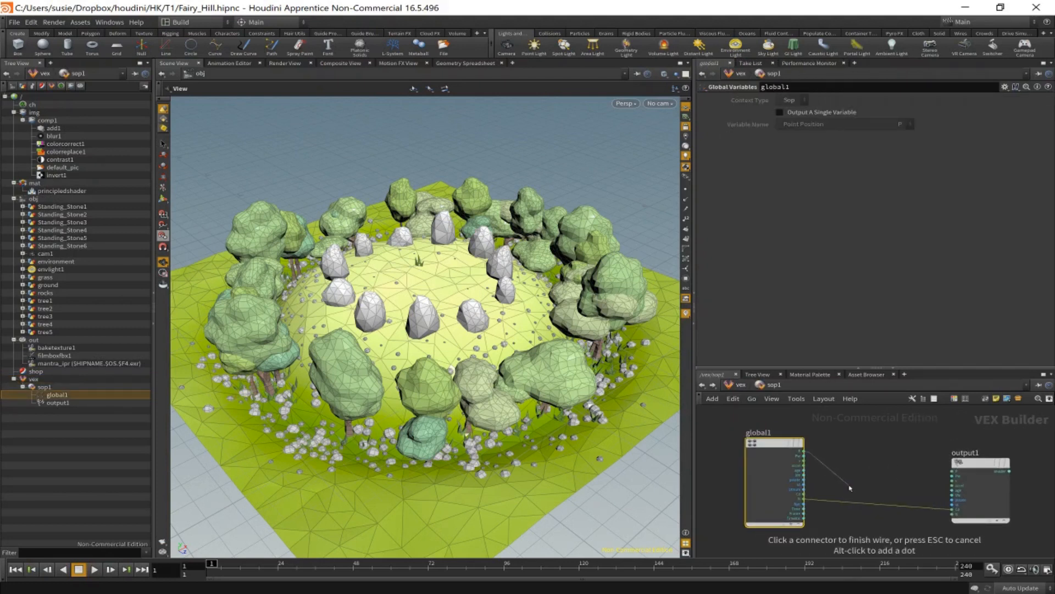
key("Tab")
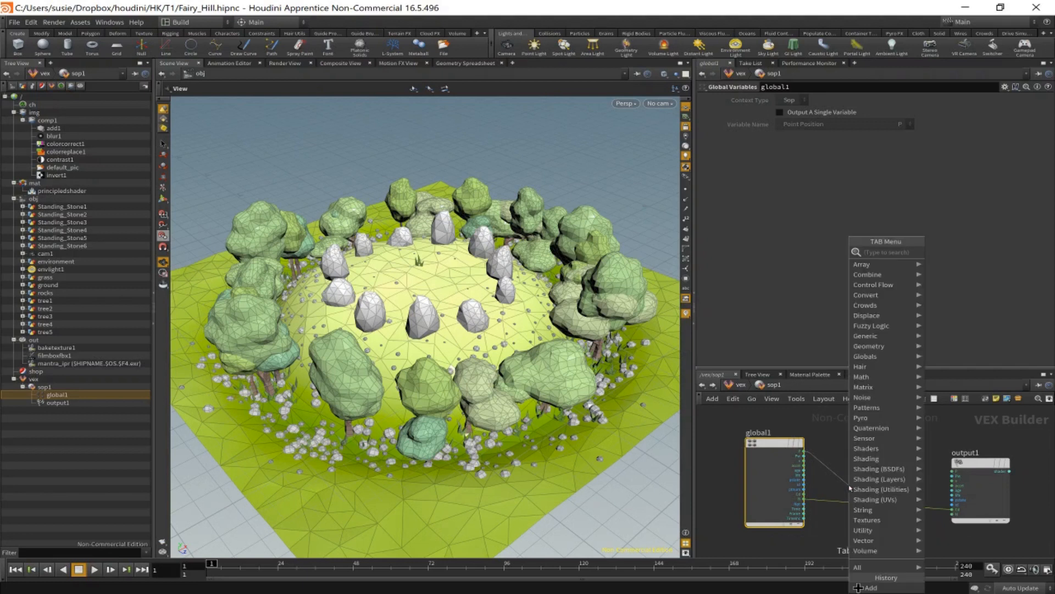
type("a")
key("BackSpace")
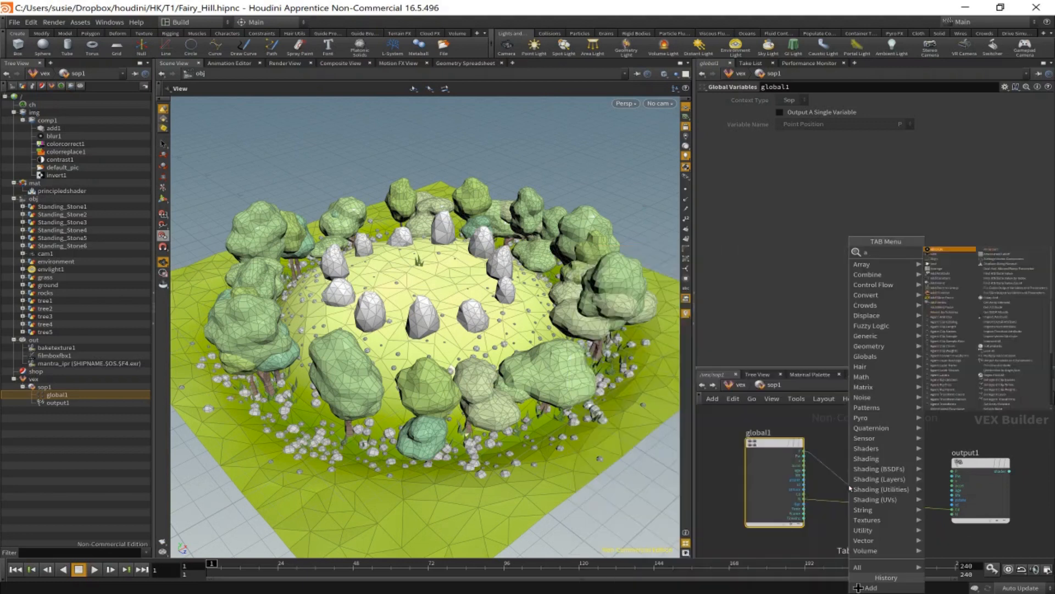
key("Escape")
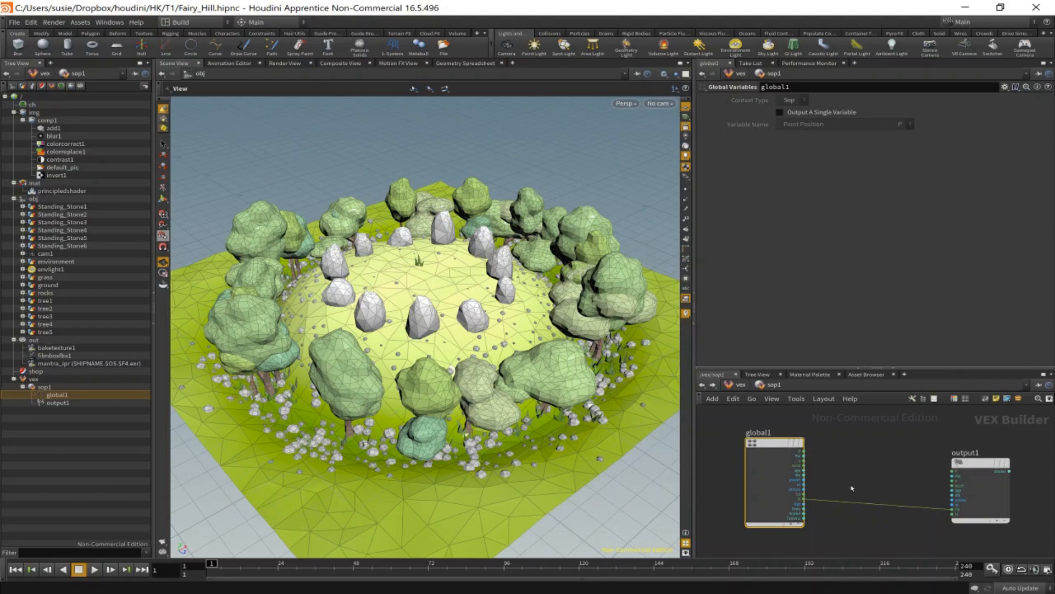
left_click(860, 476)
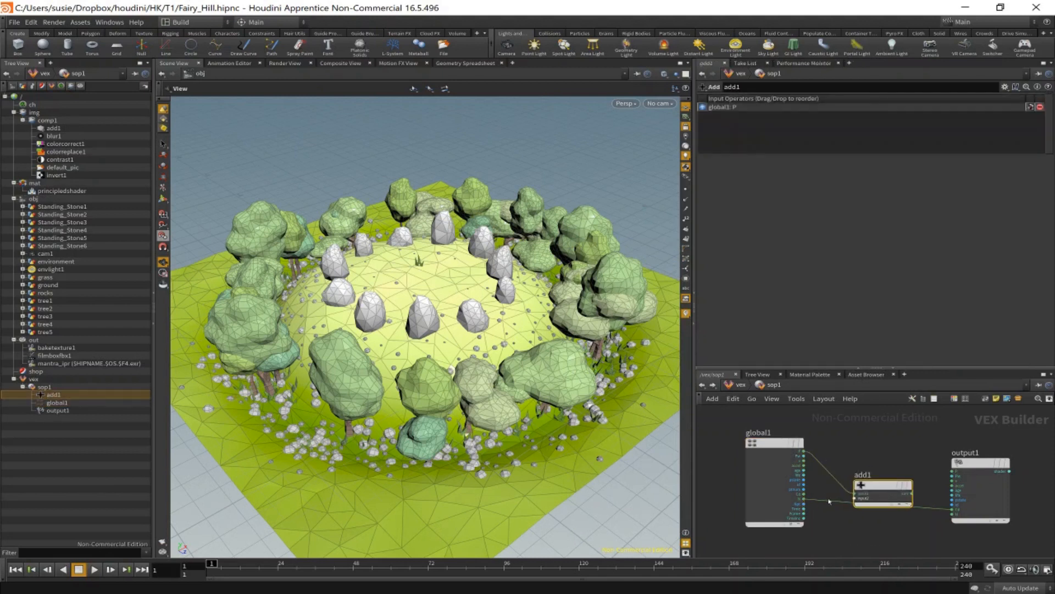
left_click(855, 498)
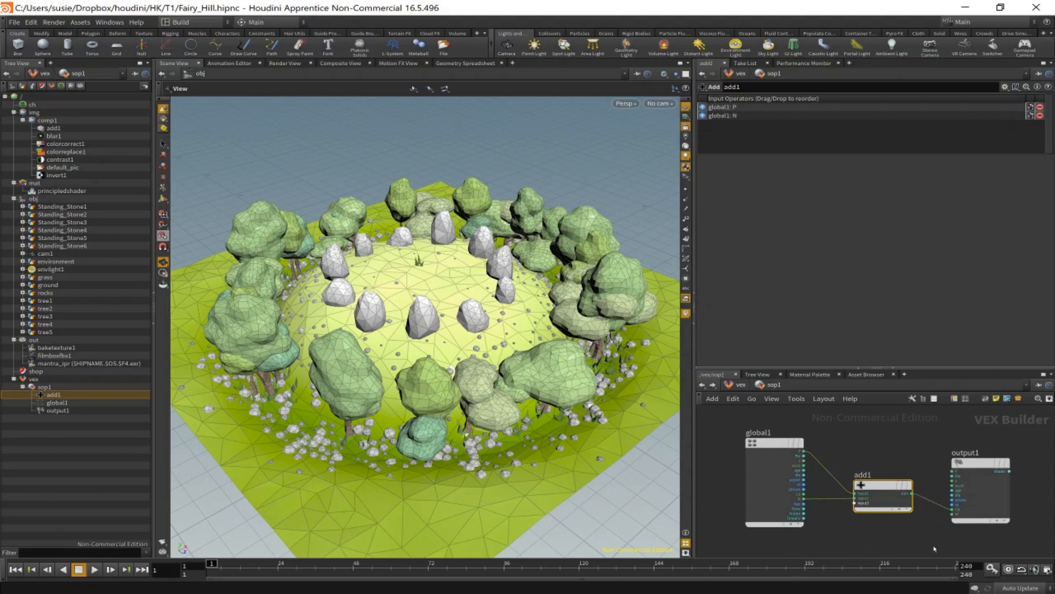
left_click_drag(883, 492, 878, 524)
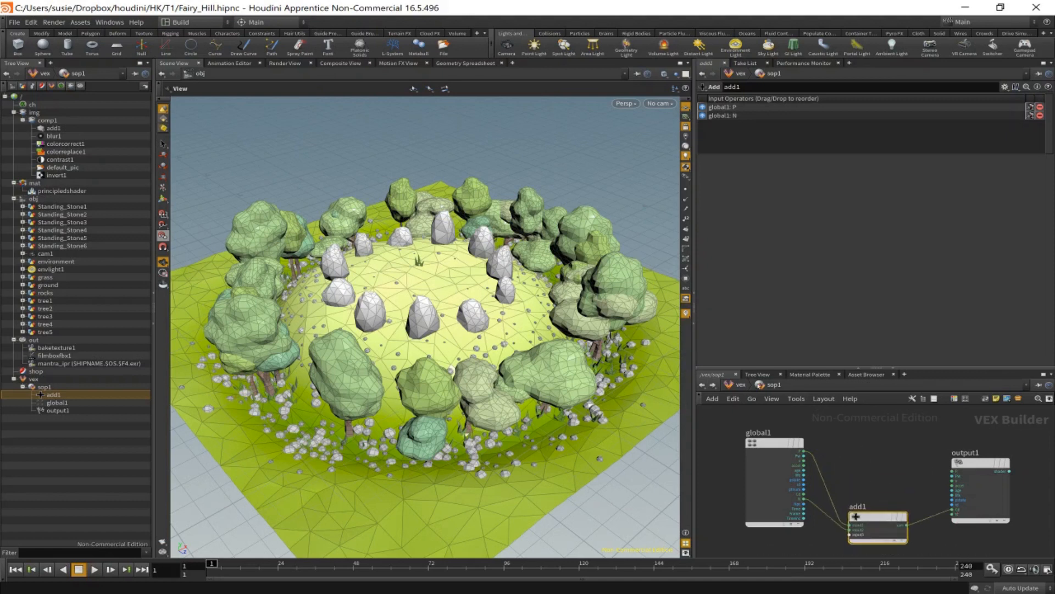
Step: Go back up to the vex network and view the VEX code generated for sop1
left_click(741, 385)
right_click(799, 437)
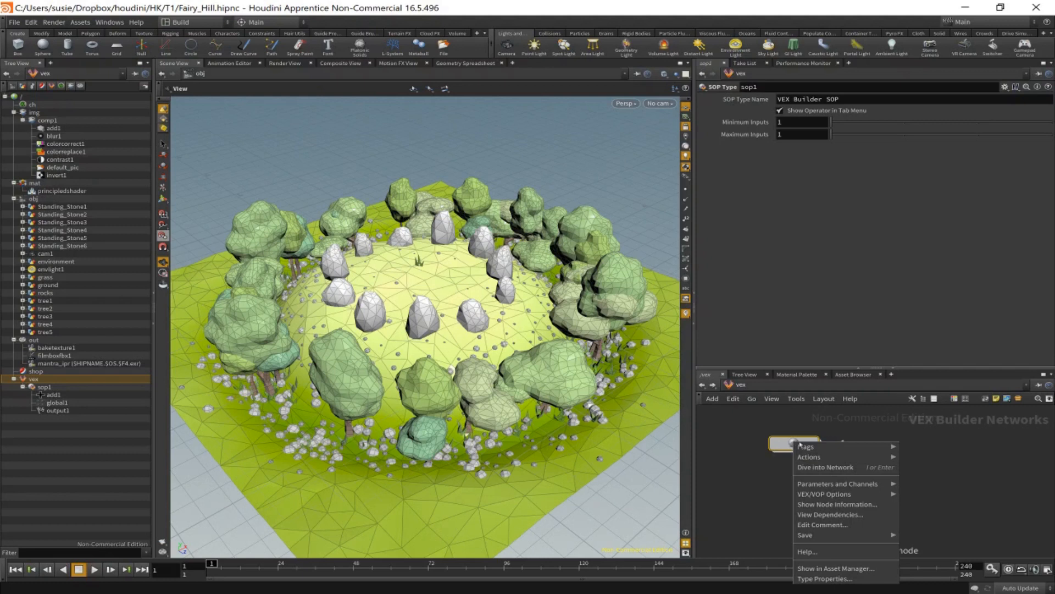
mouse_move(870, 494)
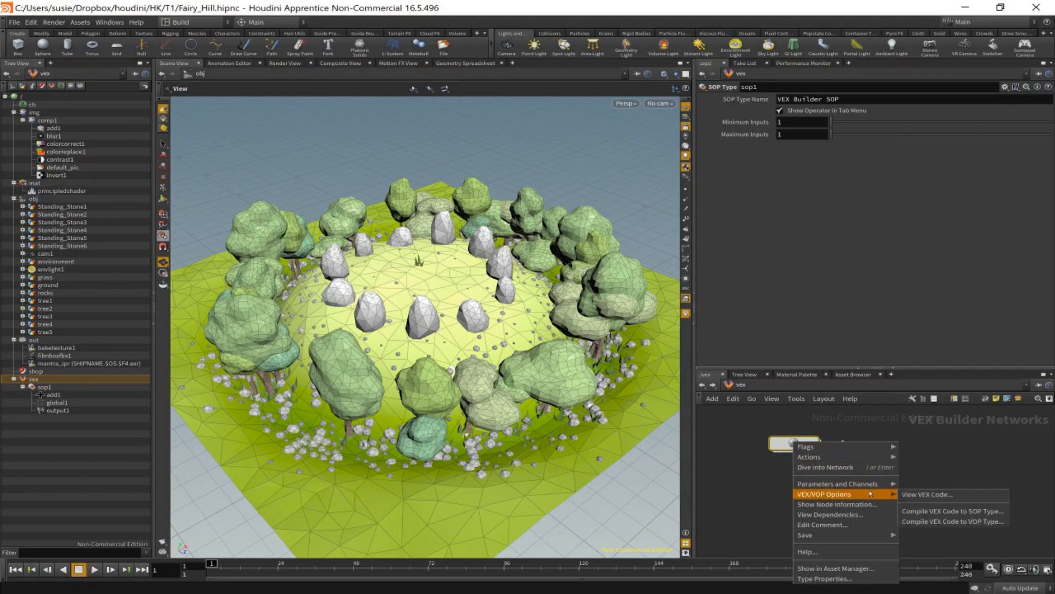
left_click(943, 494)
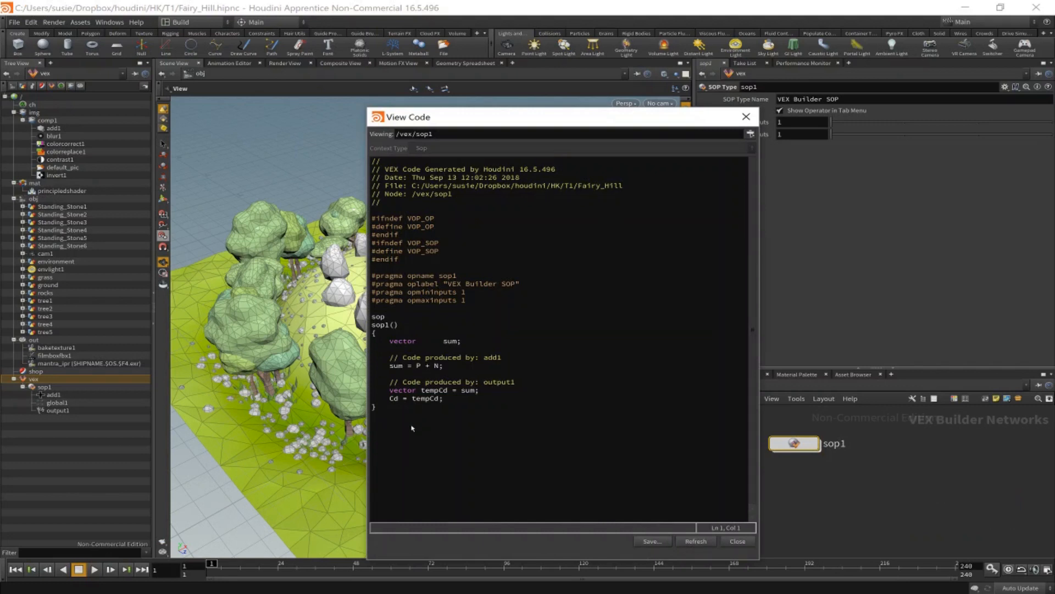
left_click(736, 542)
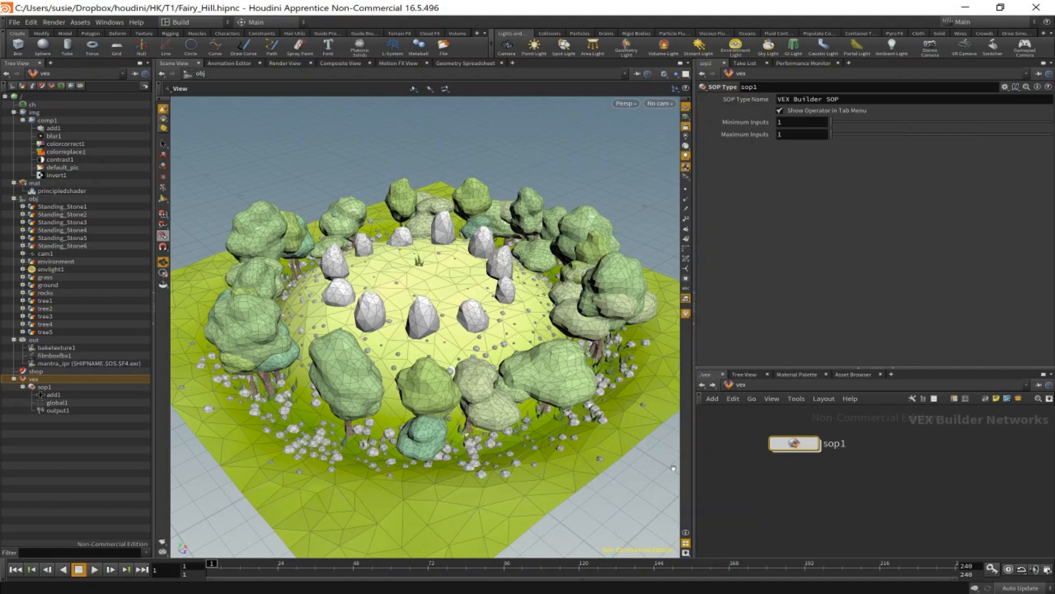
Step: Return to the obj network and enlarge the network editor with all scene nodes framed
left_click_drag(647, 384, 601, 320)
middle_click_drag(600, 320, 509, 432)
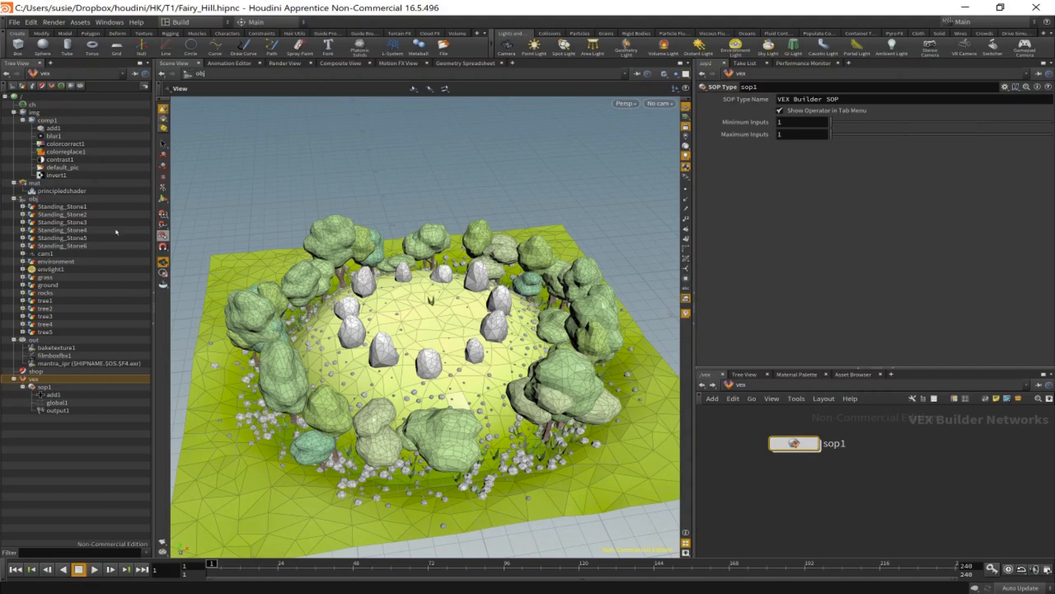
left_click(32, 199)
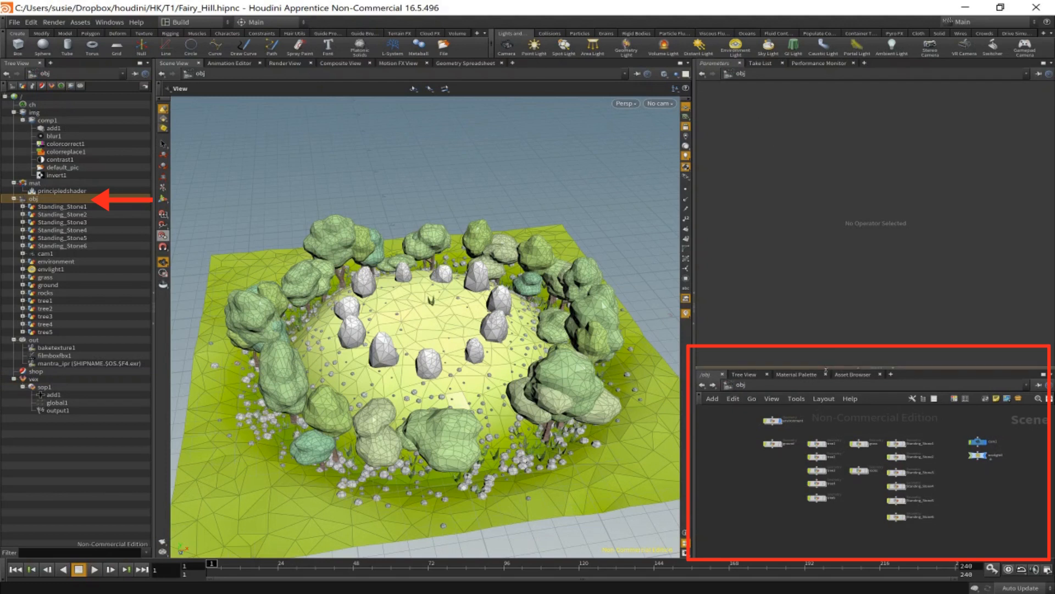
left_click_drag(827, 369, 826, 274)
left_click_drag(694, 350, 584, 356)
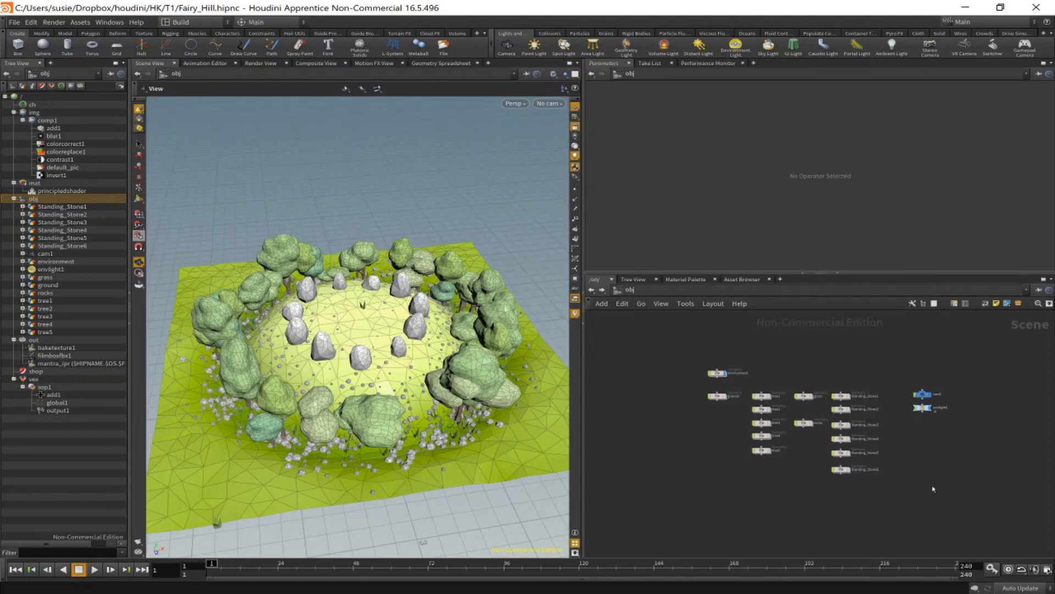
key("h")
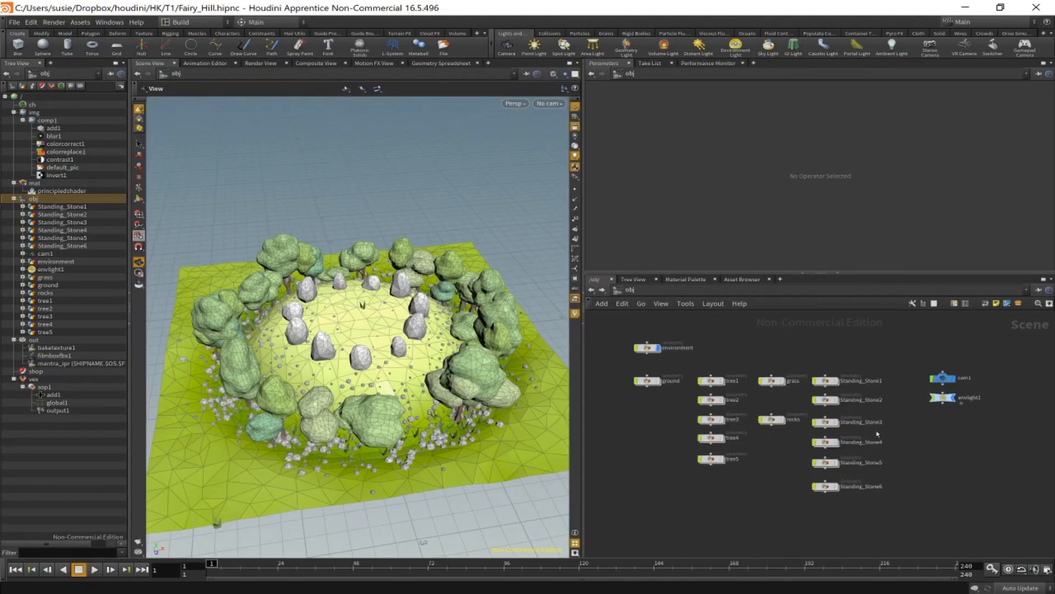
middle_click_drag(904, 430, 954, 439)
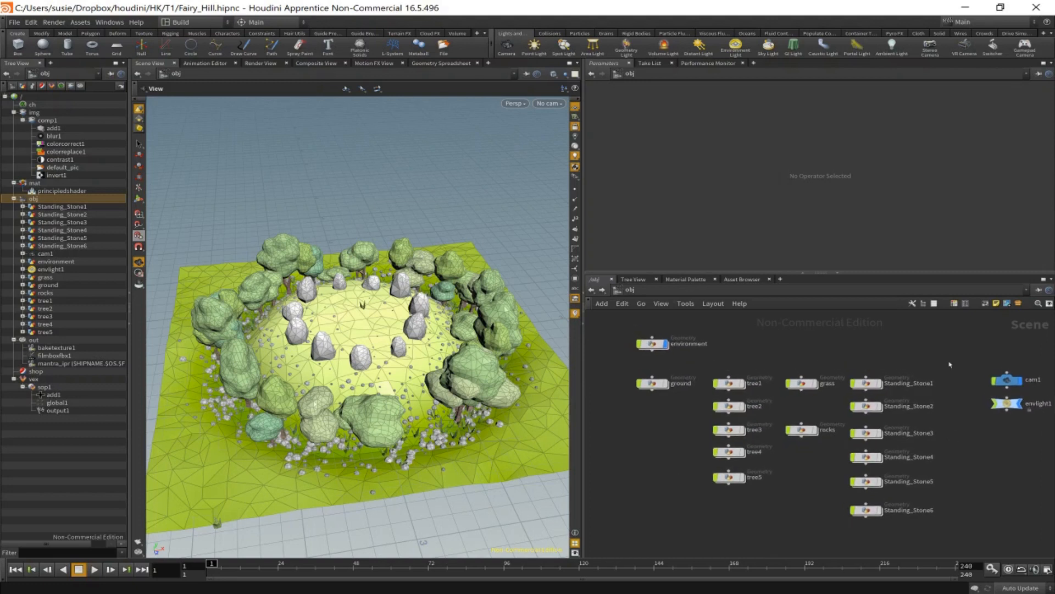
Step: Turn on the display flag of the ground, tree, grass, rocks and Standing_Stone nodes, and turn off the environment node's display
left_click_drag(951, 365, 630, 556)
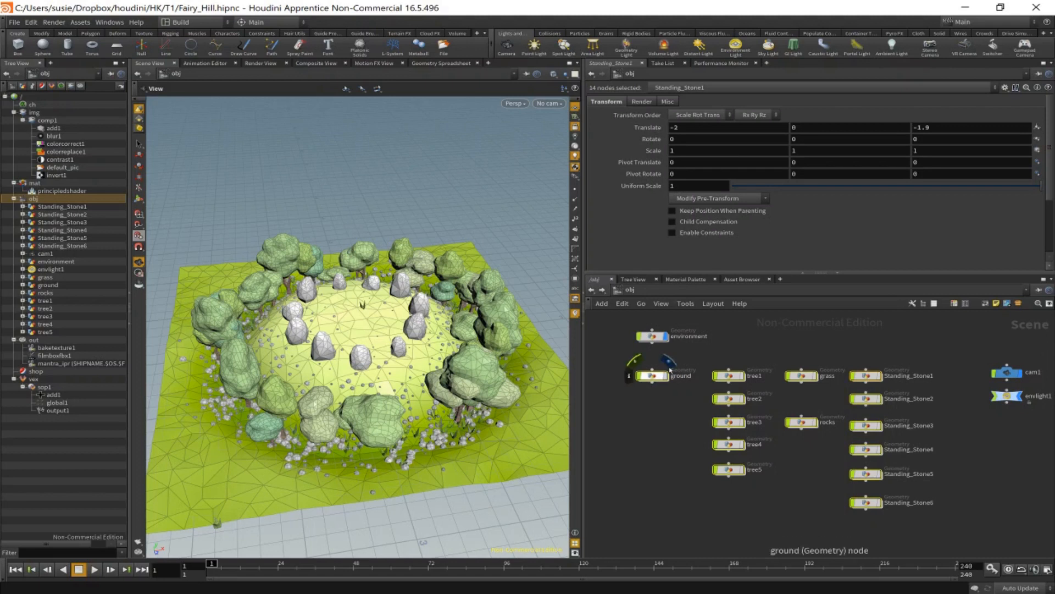
left_click(672, 363)
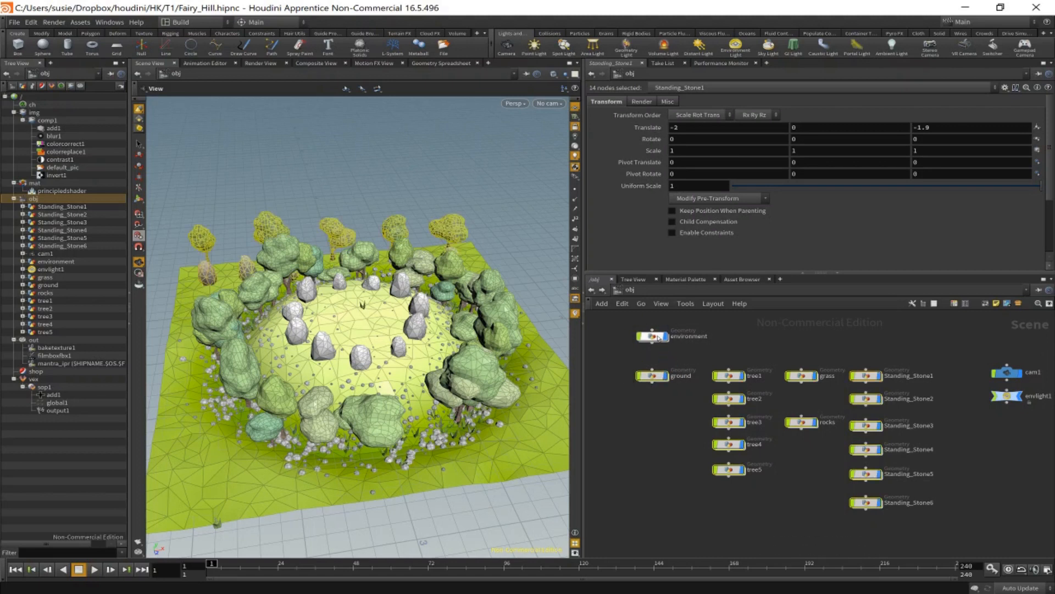
left_click(725, 328)
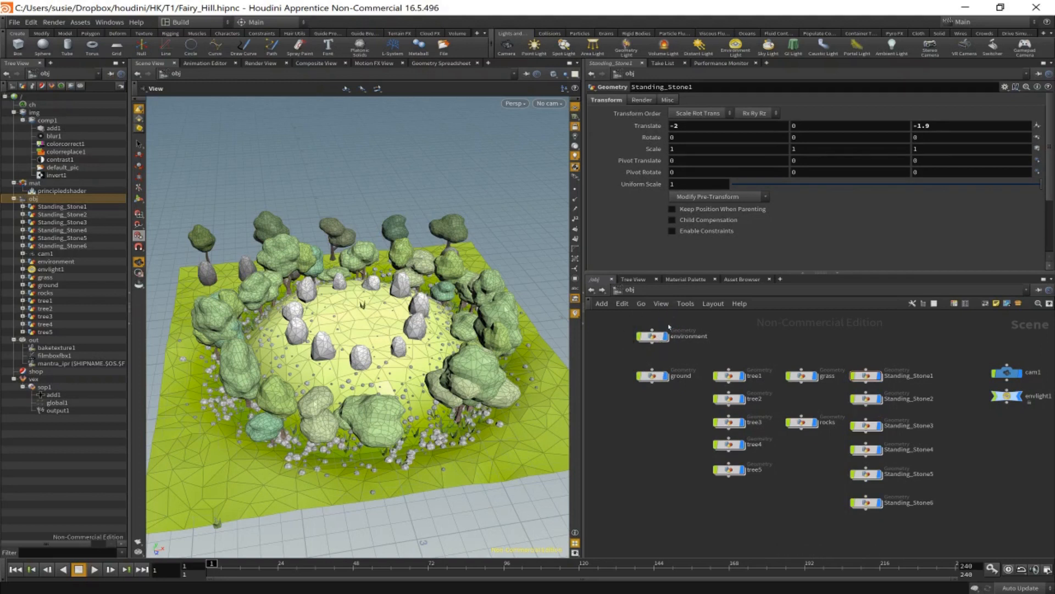
left_click(667, 335)
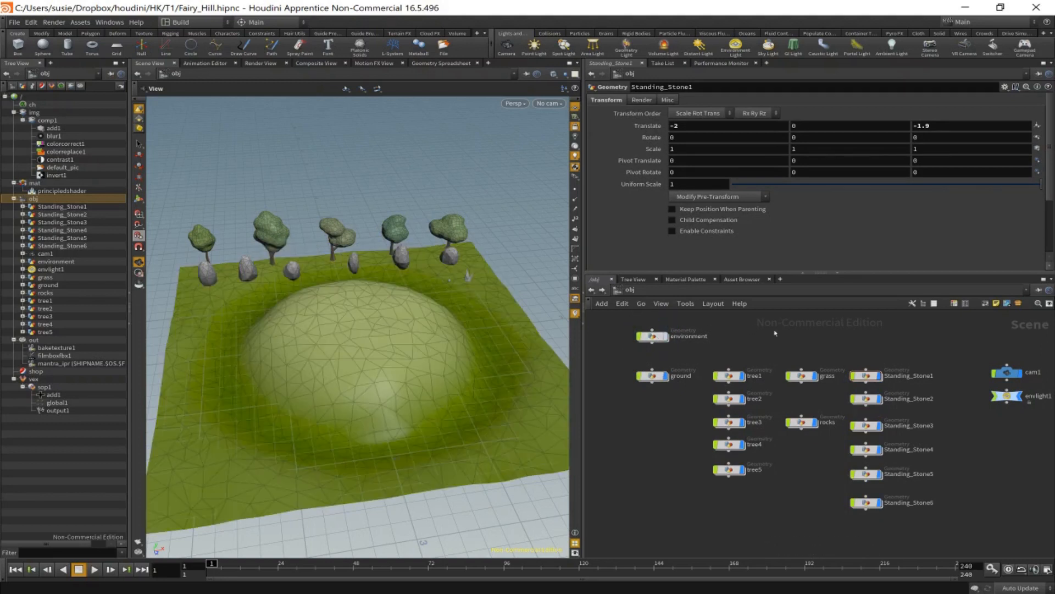
Step: Widen the scene view and select tree1, tree2, tree3, tree4 and tree5 one after another to identify each in the scene
left_click_drag(388, 346, 630, 360)
left_click(755, 376)
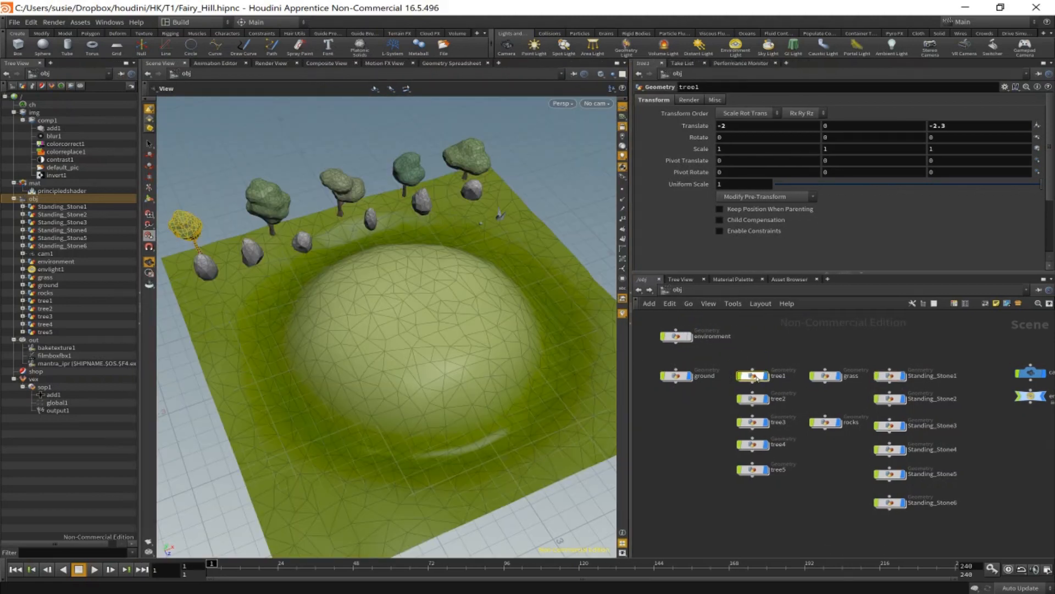
left_click(758, 399)
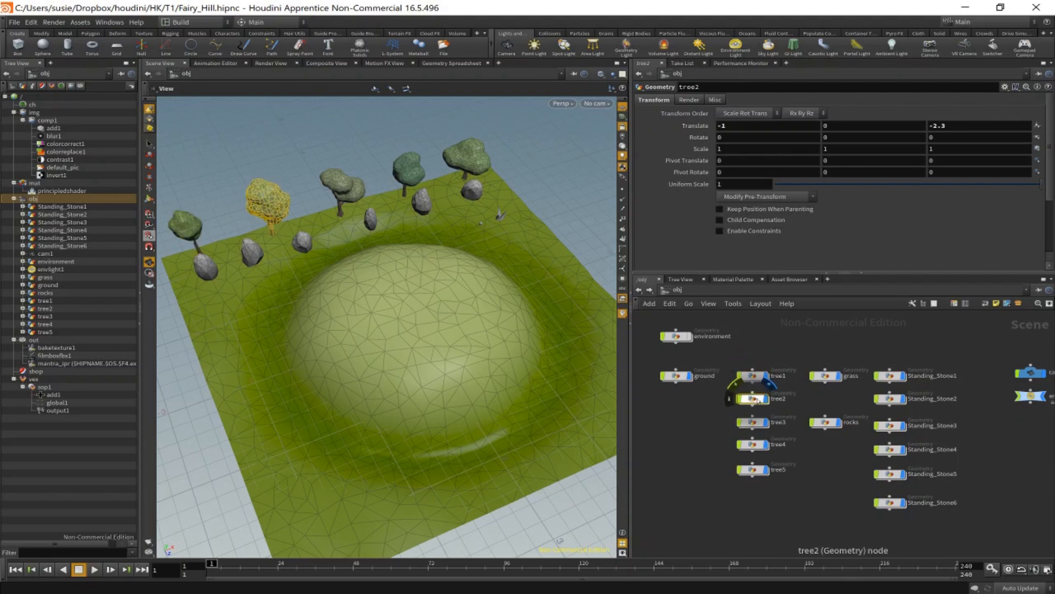
left_click(754, 422)
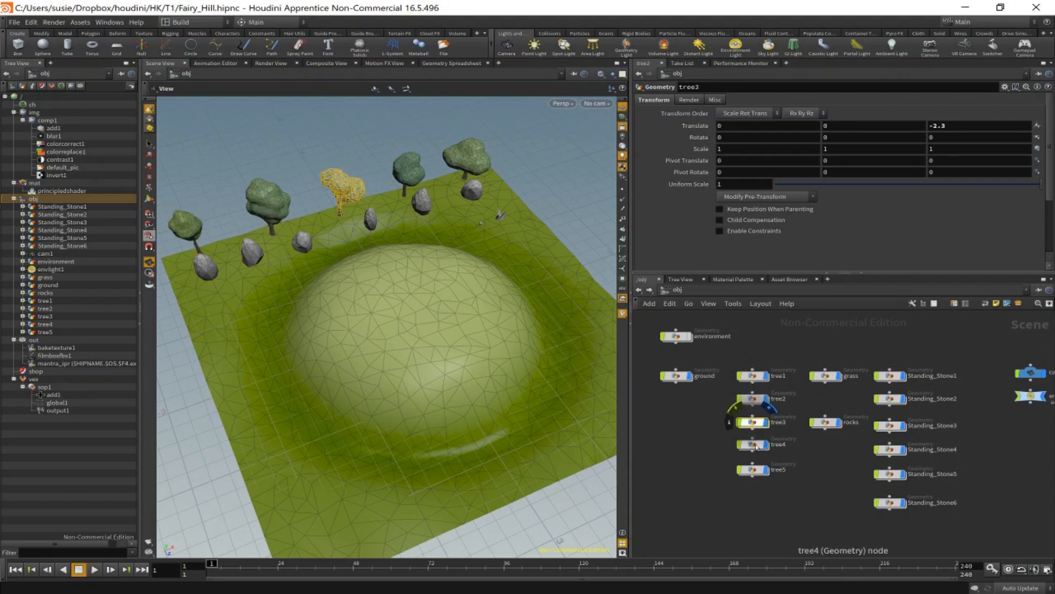
left_click(756, 445)
left_click(753, 470)
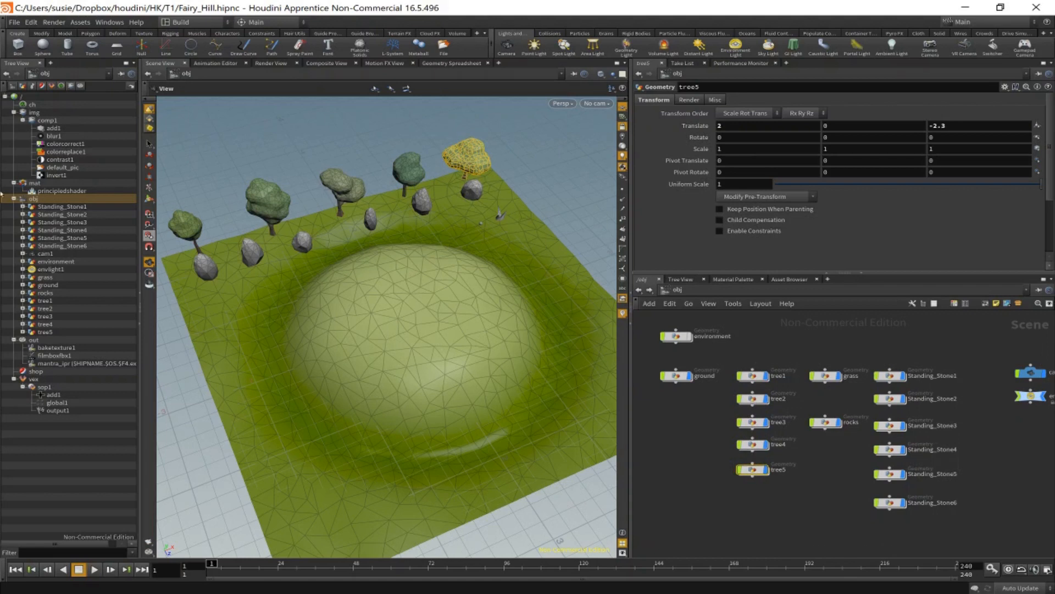
Step: Inspect the Low_Poly_Stones1 node inside Standing_Stone1, and set Standing_Stone1's X translate to -1.9
left_click(23, 207)
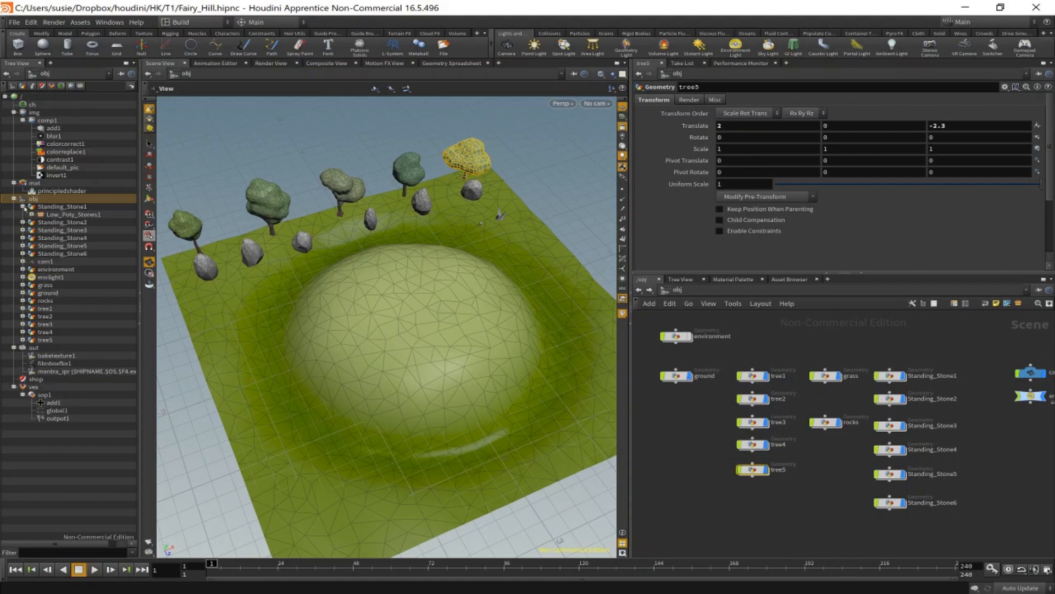
left_click(59, 207)
left_click(69, 215)
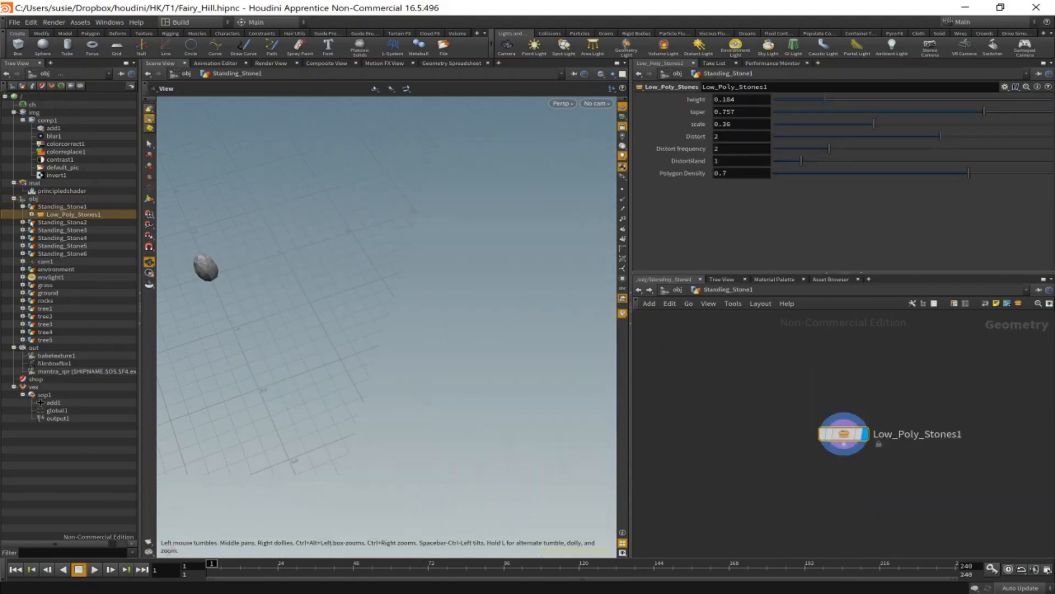
left_click(59, 206)
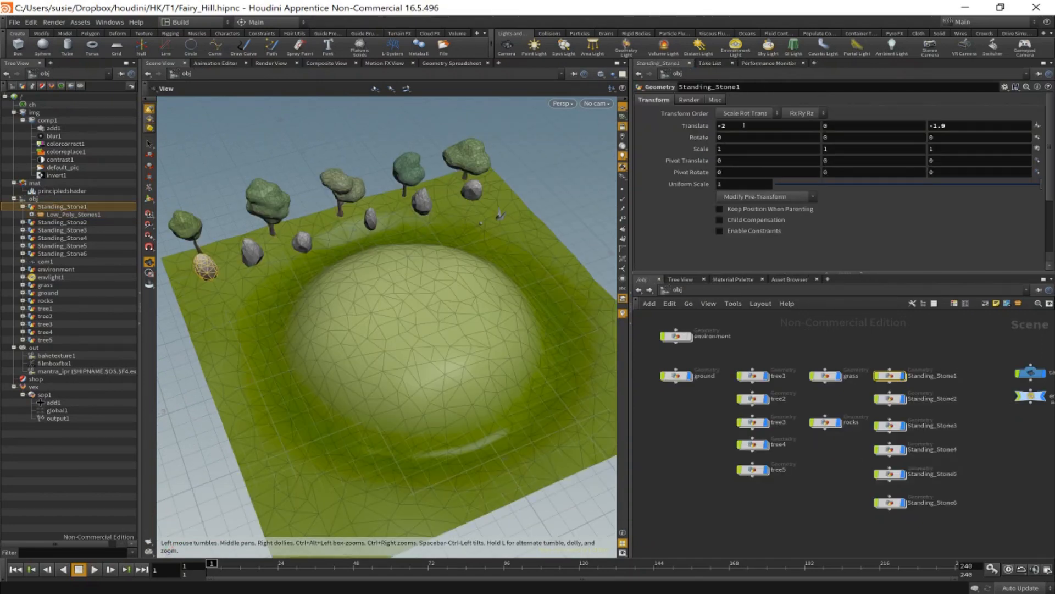
mouse_move(744, 125)
middle_mouse_down()
mouse_move(814, 126)
mouse_move(758, 126)
middle_mouse_up()
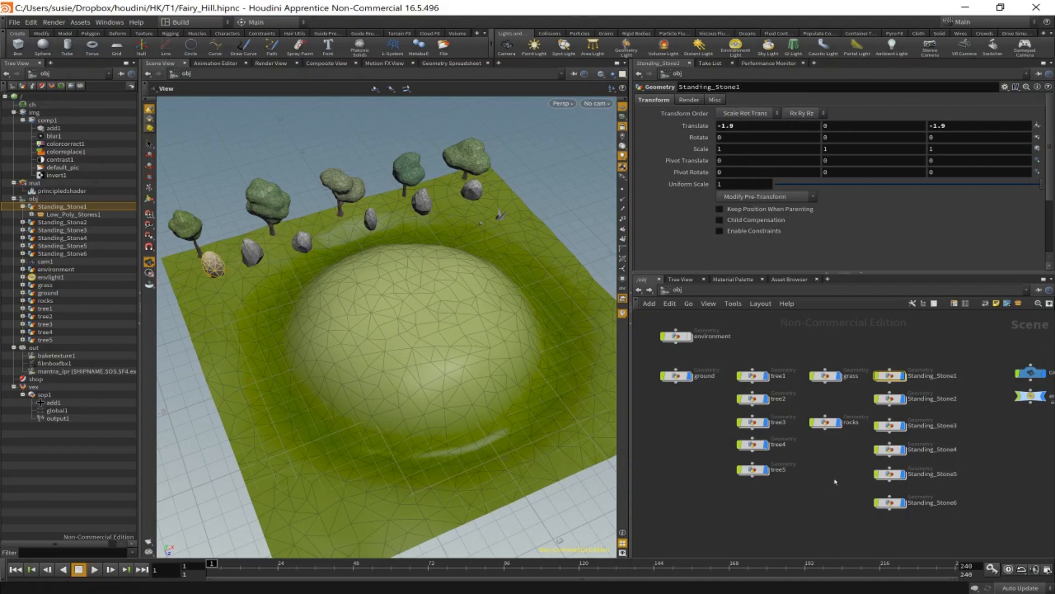
Step: Enter the grass node's network and view the file chooser for file1's geometry, closing it without choosing another file
left_click(825, 376)
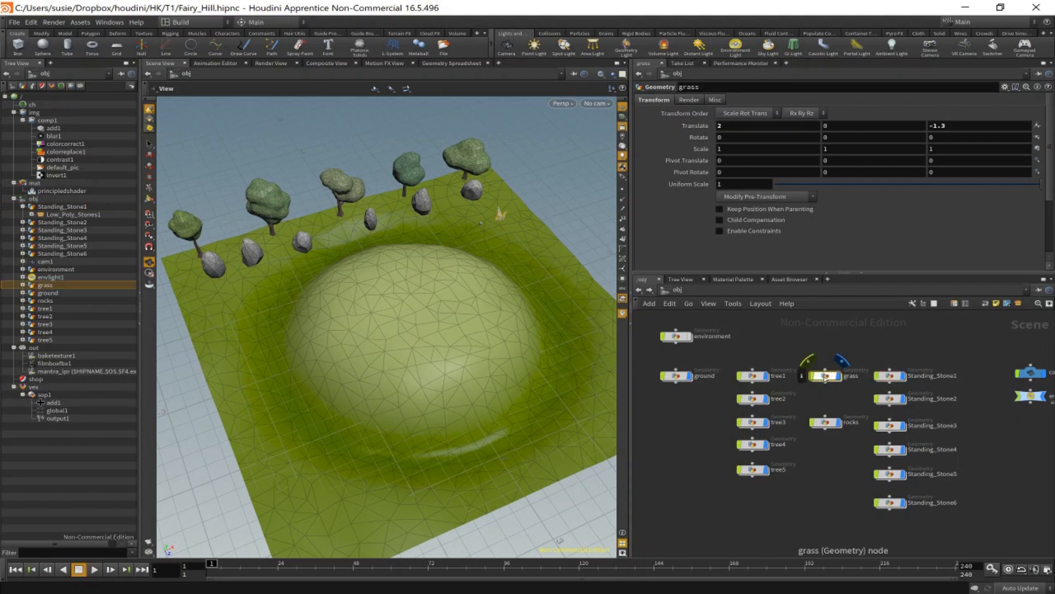
double_click(824, 379)
left_click_drag(848, 440, 815, 374)
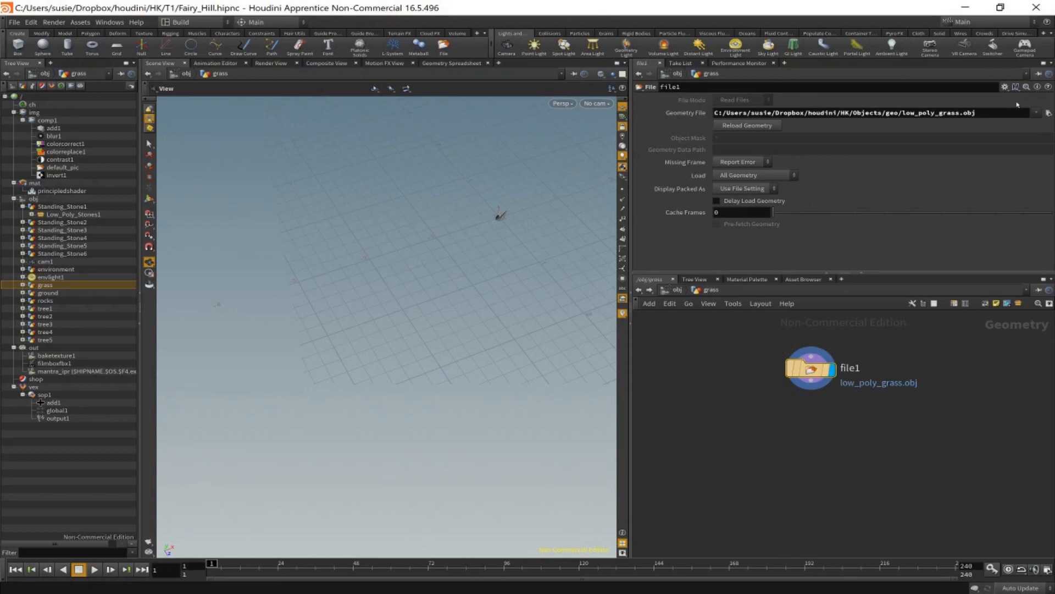
left_click(1049, 113)
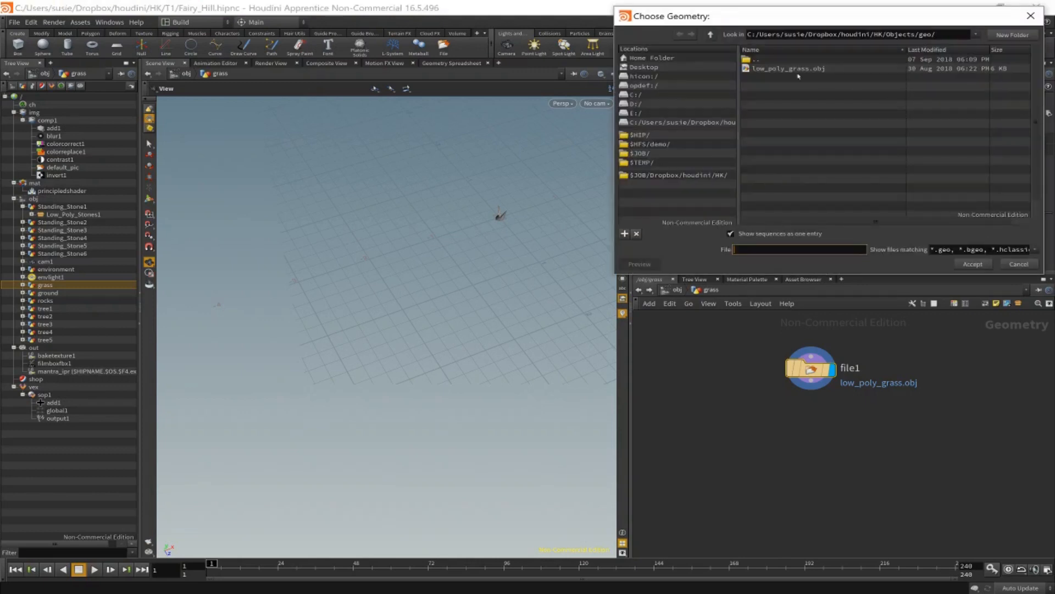
left_click(1031, 15)
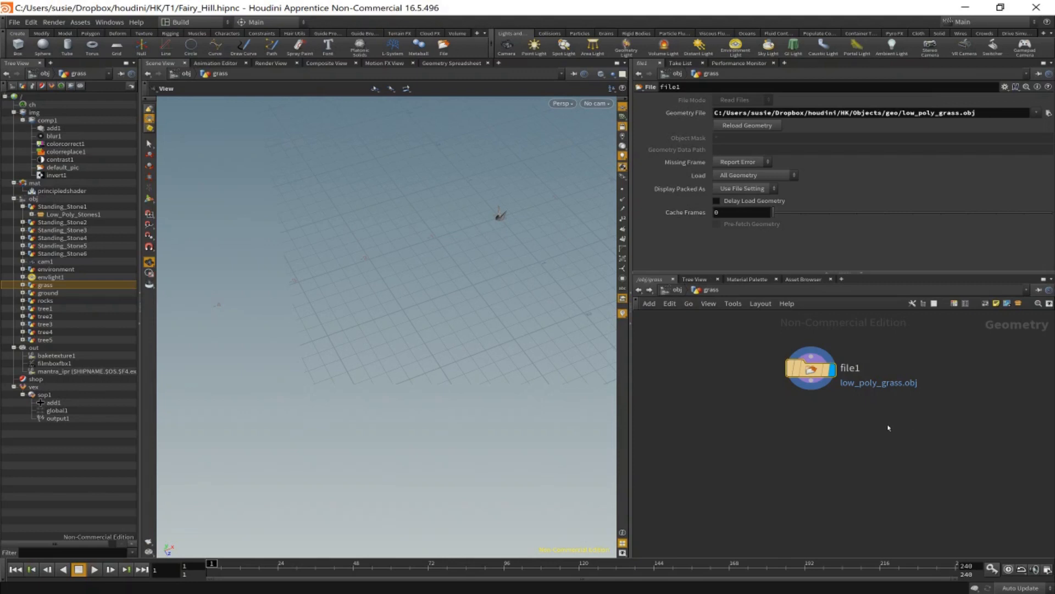
Step: Frame the low-poly grass model and examine it from several angles, both alone and on the ground in the obj network
left_click_drag(811, 368, 769, 363)
left_click_drag(468, 290, 472, 300, "alt")
key("f")
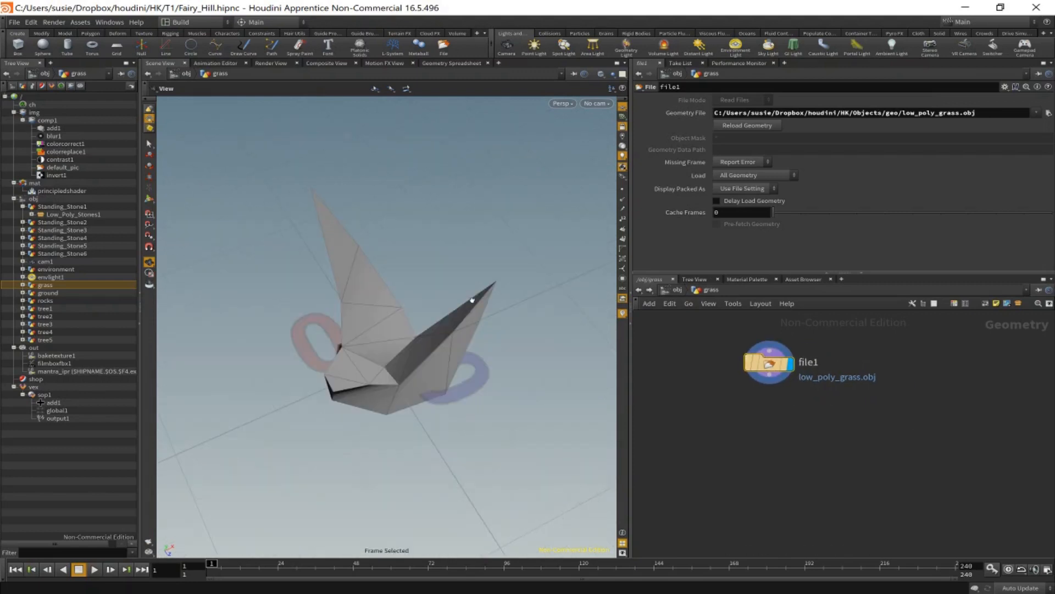
mouse_move(344, 321)
left_mouse_down("alt")
mouse_move(582, 271)
mouse_move(487, 204)
mouse_move(513, 254)
mouse_move(325, 235)
mouse_move(348, 307)
mouse_move(550, 297)
left_mouse_up("alt")
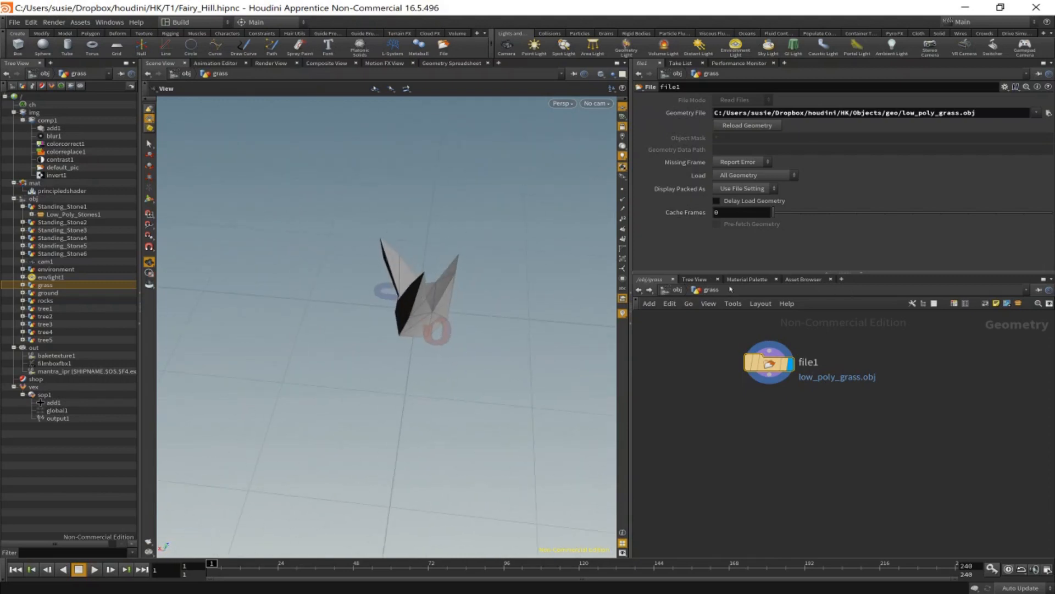
left_click(674, 289)
left_click_drag(495, 346, 451, 330, "alt")
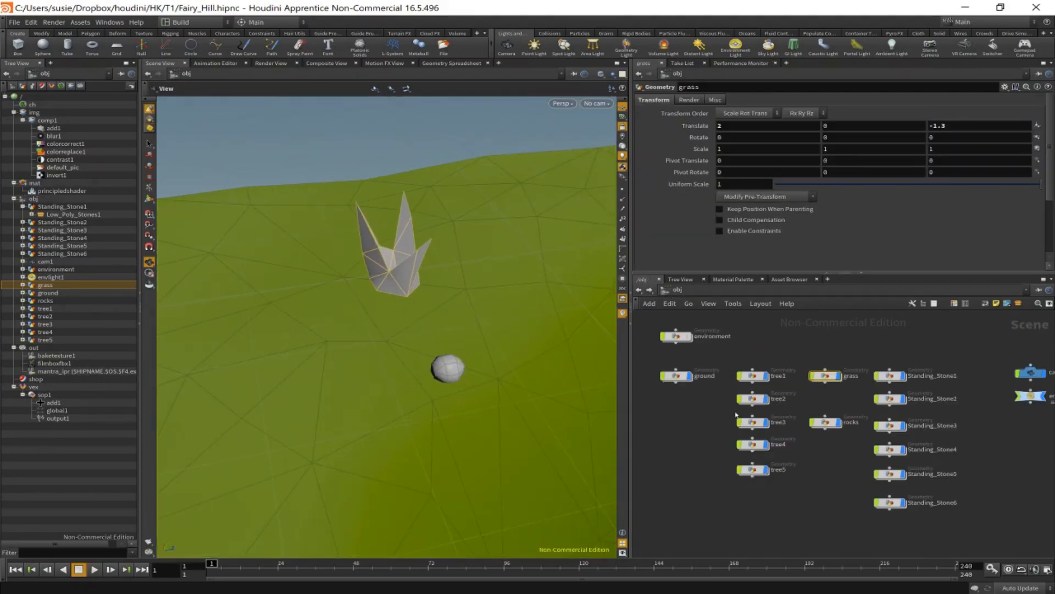
Step: Frame the rocks object in the scene view and enter its geometry network
left_click(825, 422)
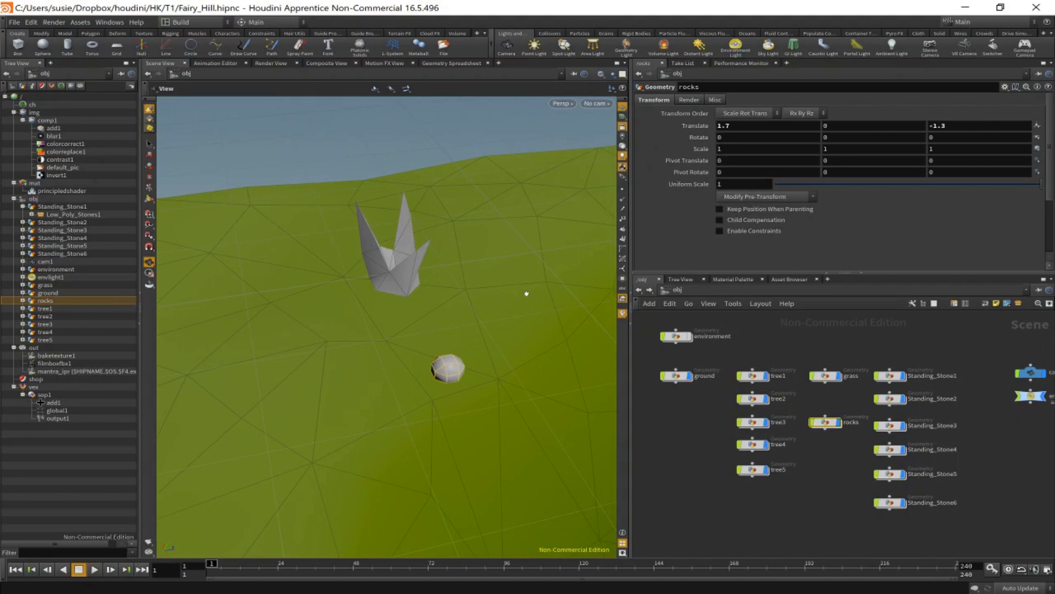
left_click_drag(527, 293, 456, 300, "alt")
key("f")
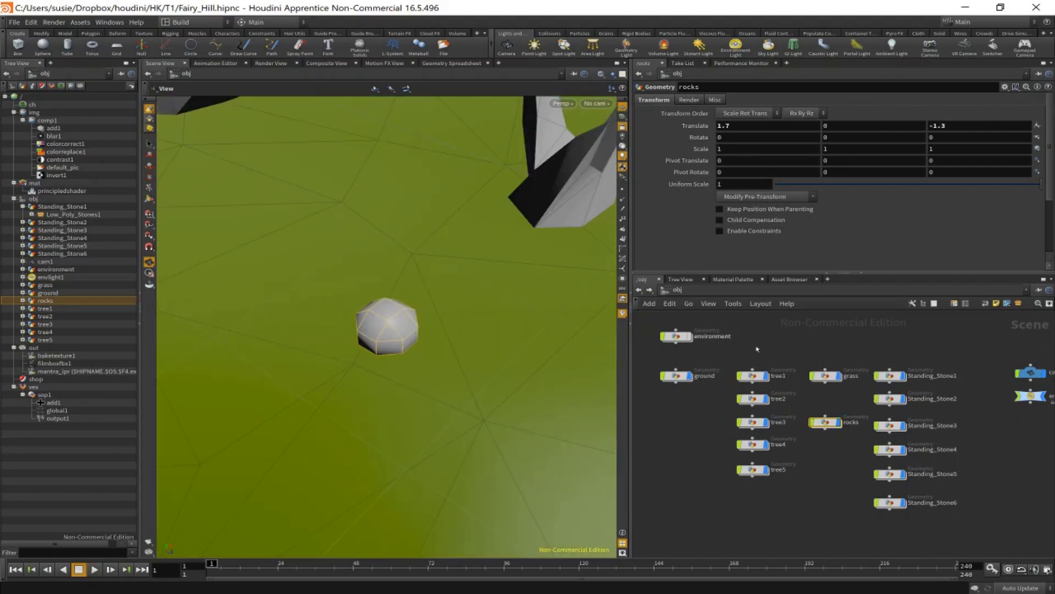
double_click(832, 424)
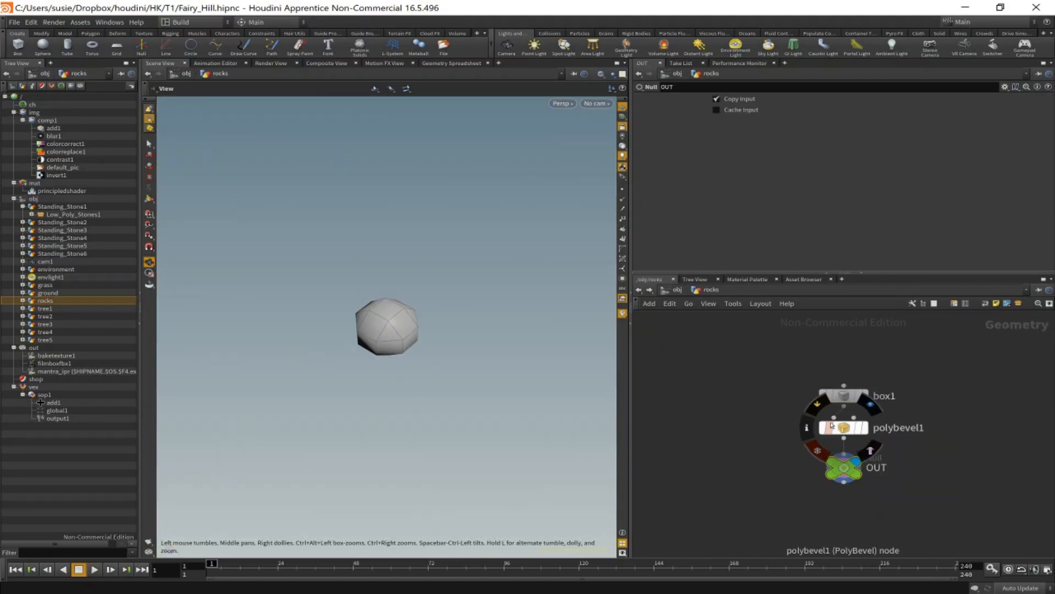
Step: Display the results of box1, polybevel1 and OUT in turn, leave the display flag on OUT, and return to the obj network
mouse_move(837, 354)
left_click(850, 337)
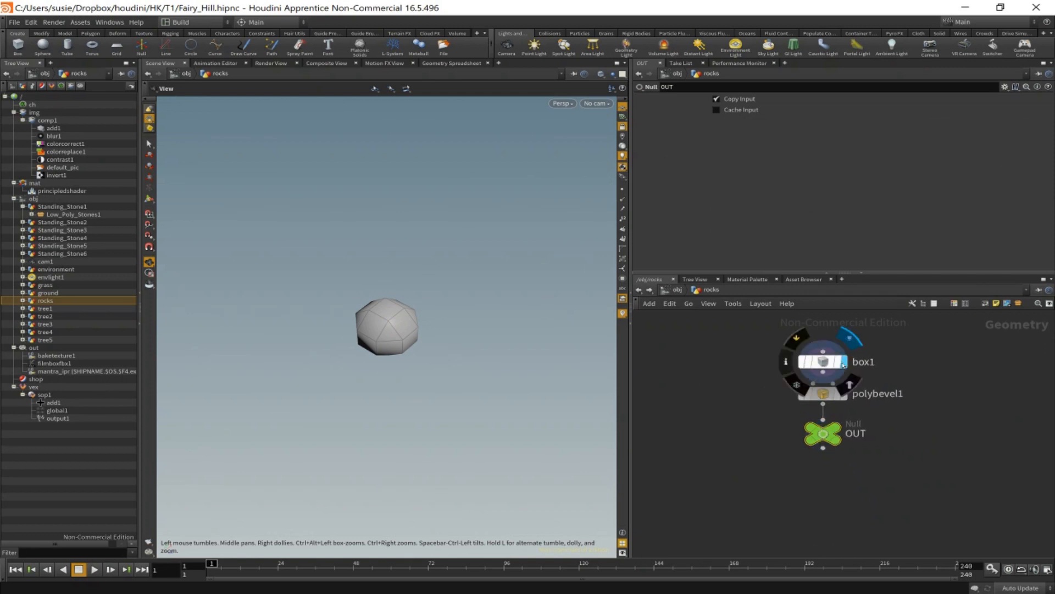
left_click(845, 399)
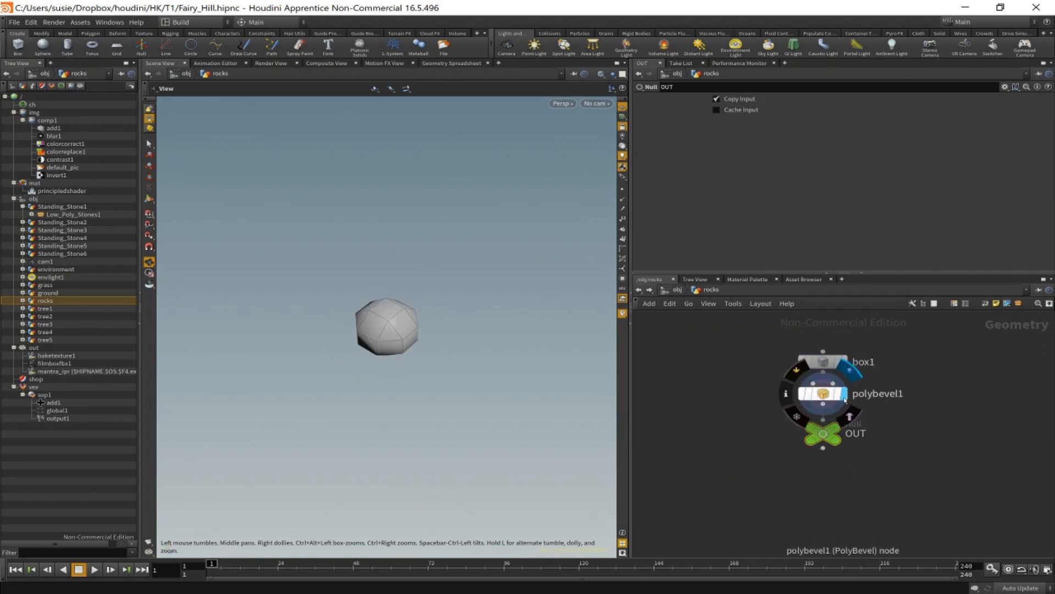
mouse_move(837, 429)
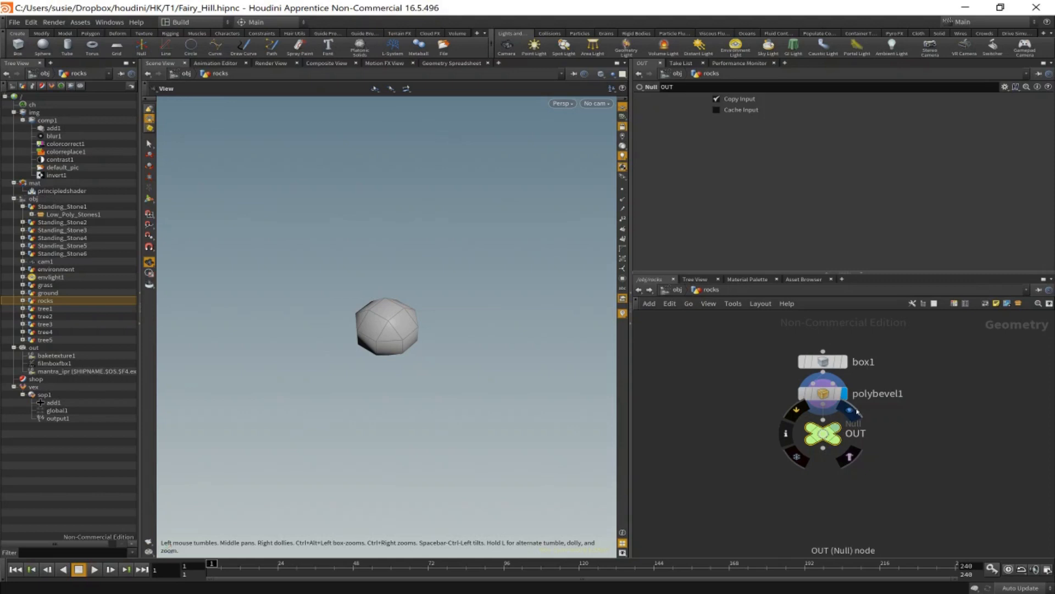
left_click(855, 411)
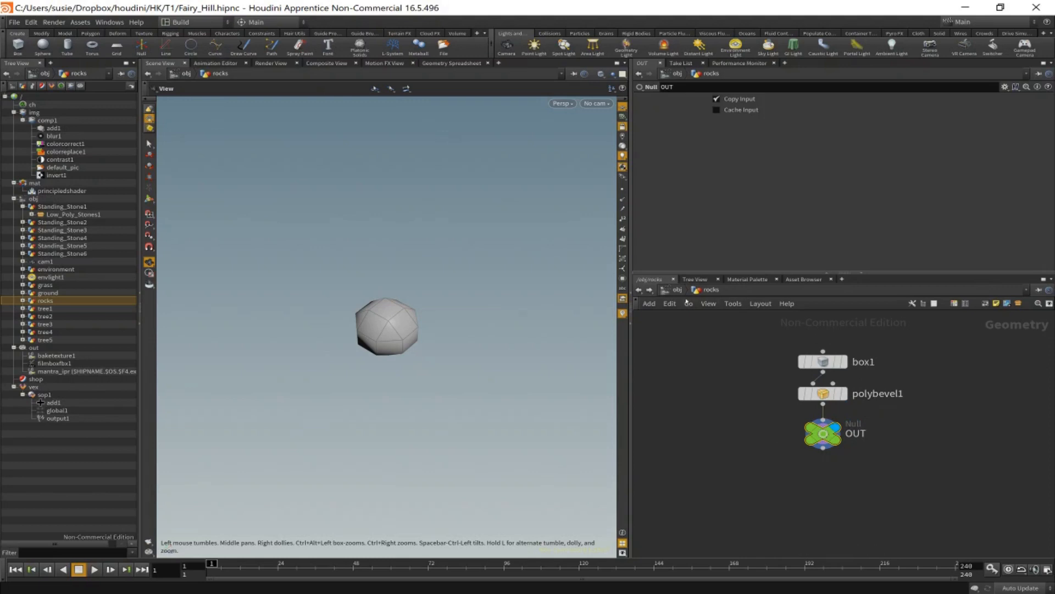
left_click(851, 346)
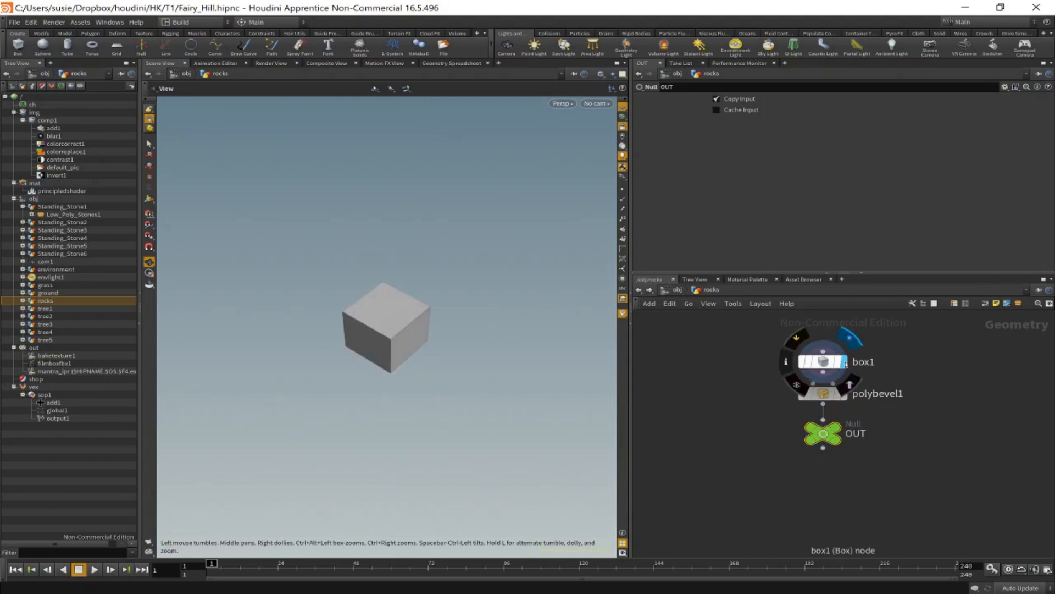
left_click(846, 398)
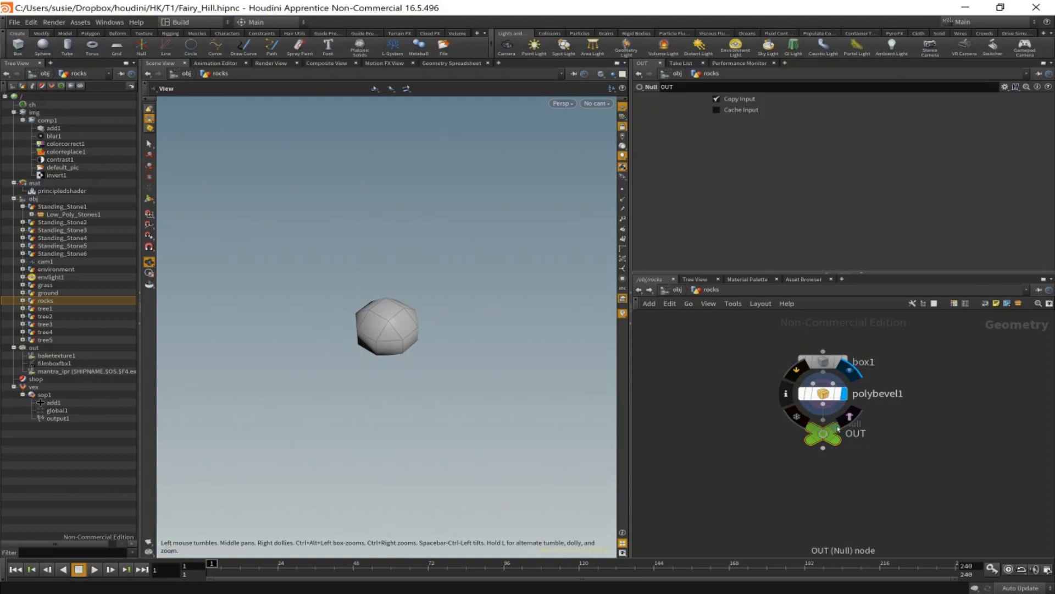
left_click(837, 427)
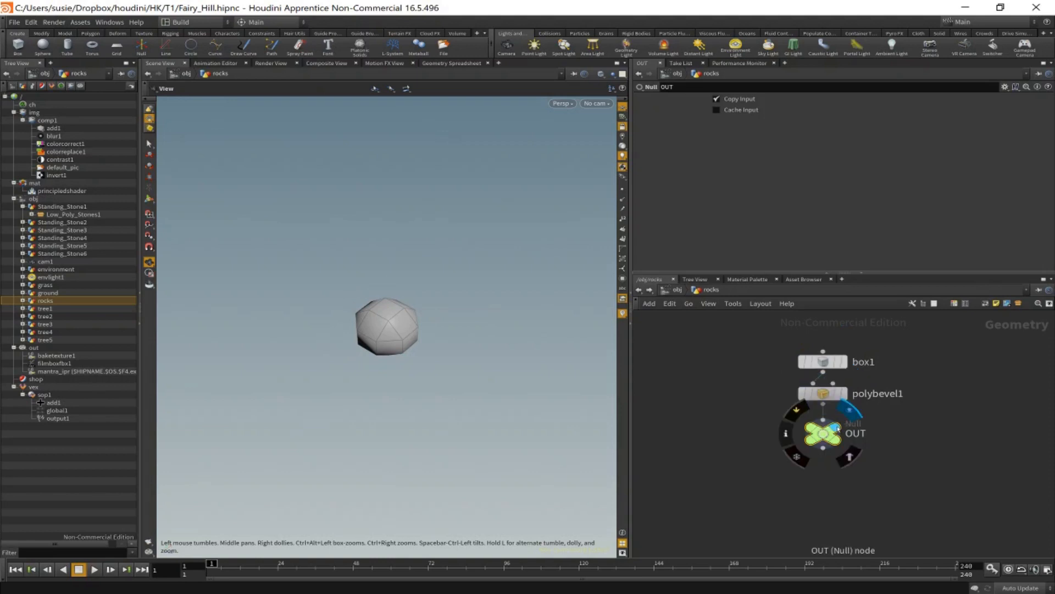
left_click(672, 289)
Step: Try changing the X size of box1 inside the rocks network, and go back up to the obj network
left_click(832, 376)
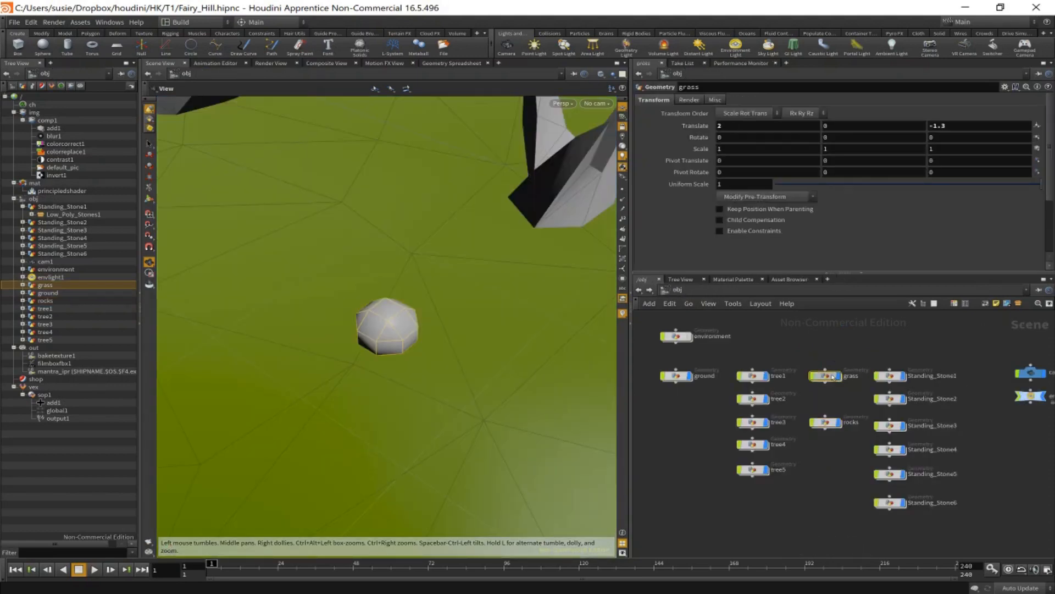
double_click(826, 423)
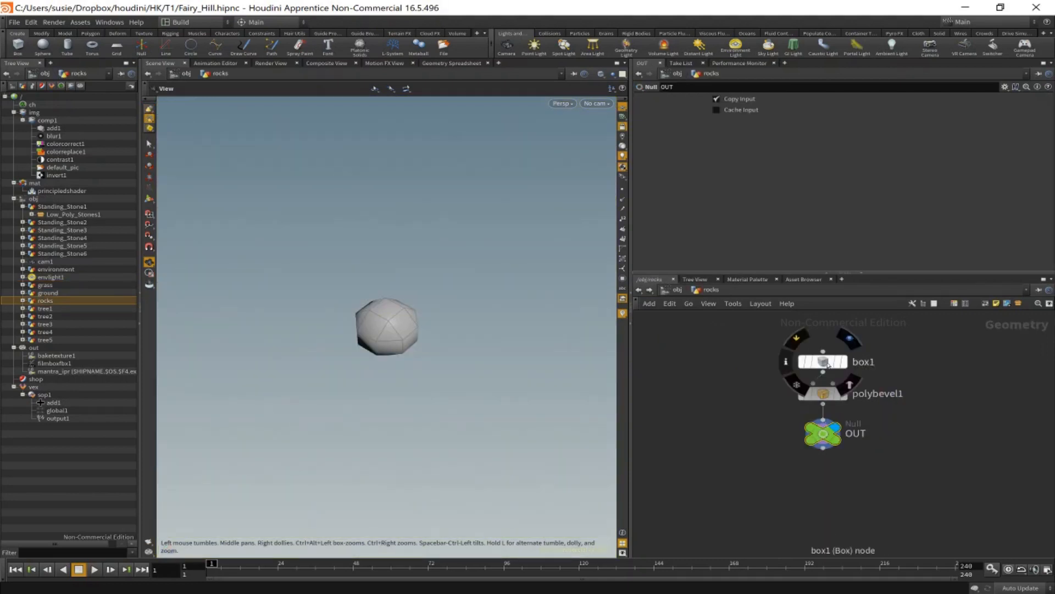
left_click(827, 363)
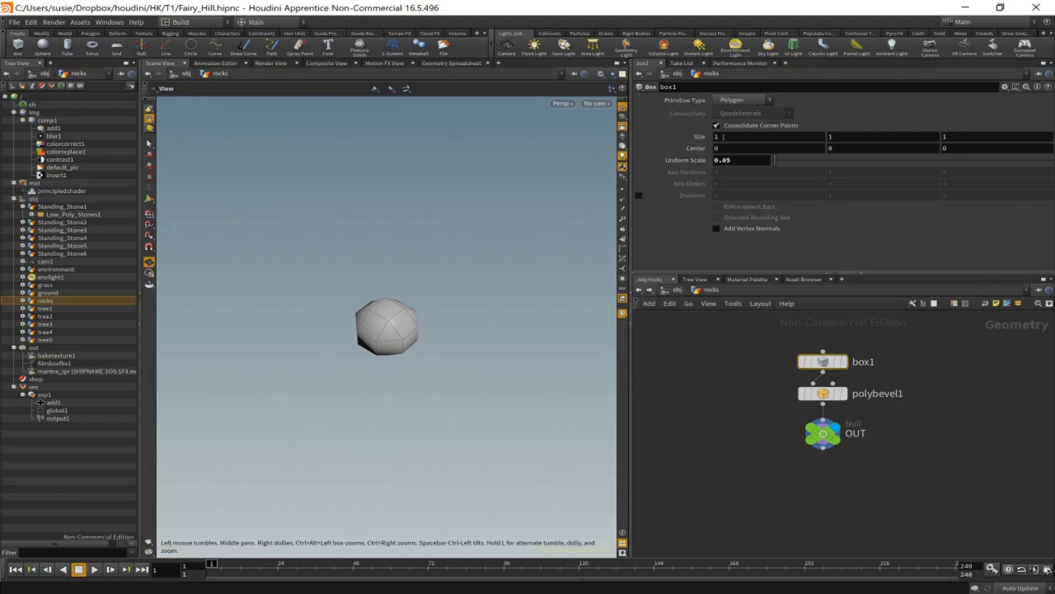
mouse_move(724, 137)
middle_mouse_down()
mouse_move(772, 136)
mouse_move(736, 136)
middle_mouse_up()
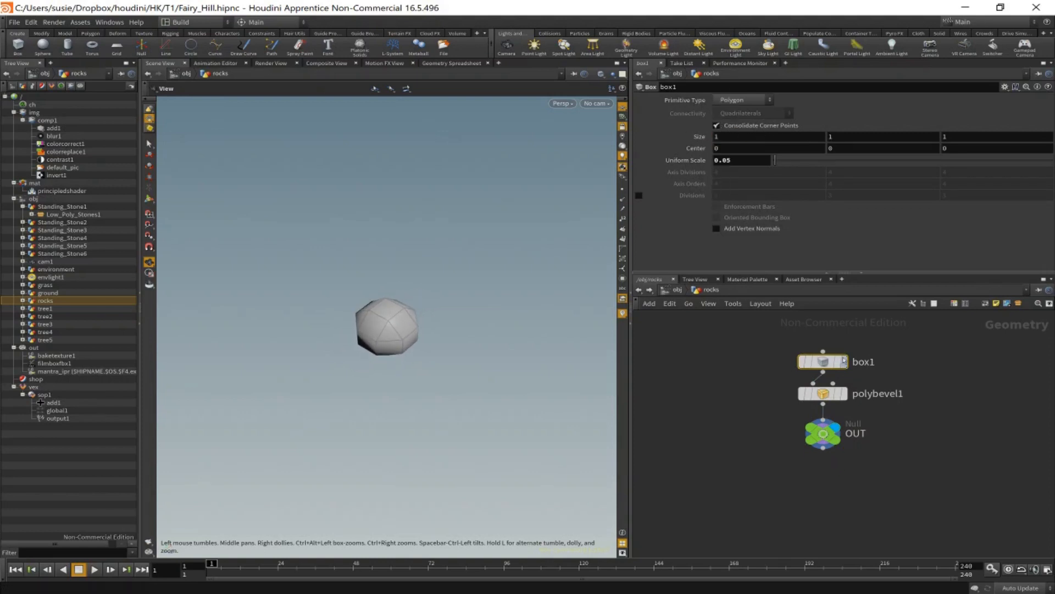
left_click(678, 290)
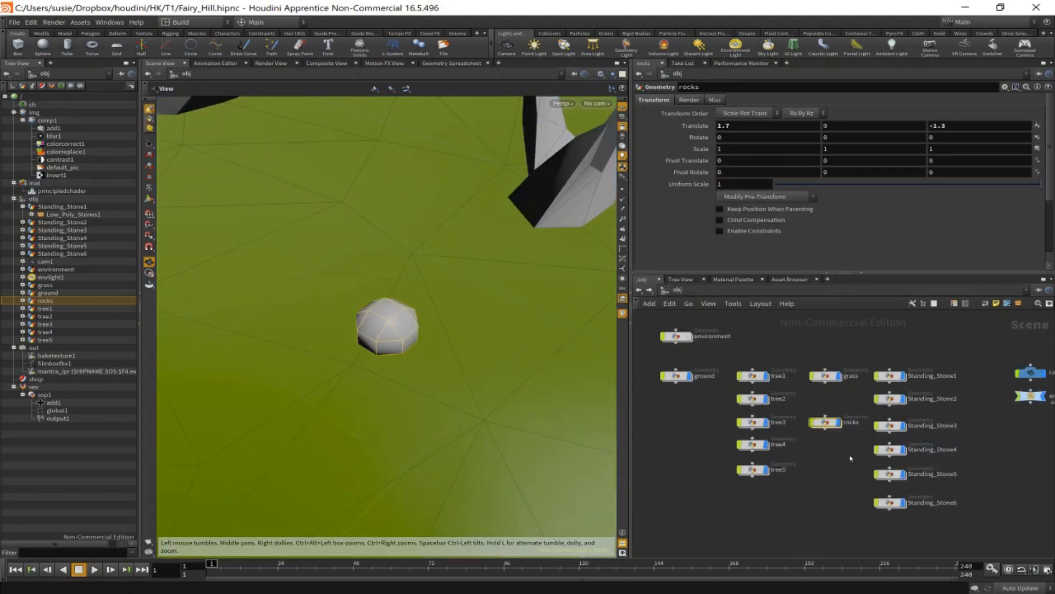
Step: Frame the ground object and set its hill parameter to 0.79 and its ditch parameter to 0.699
left_click(676, 376)
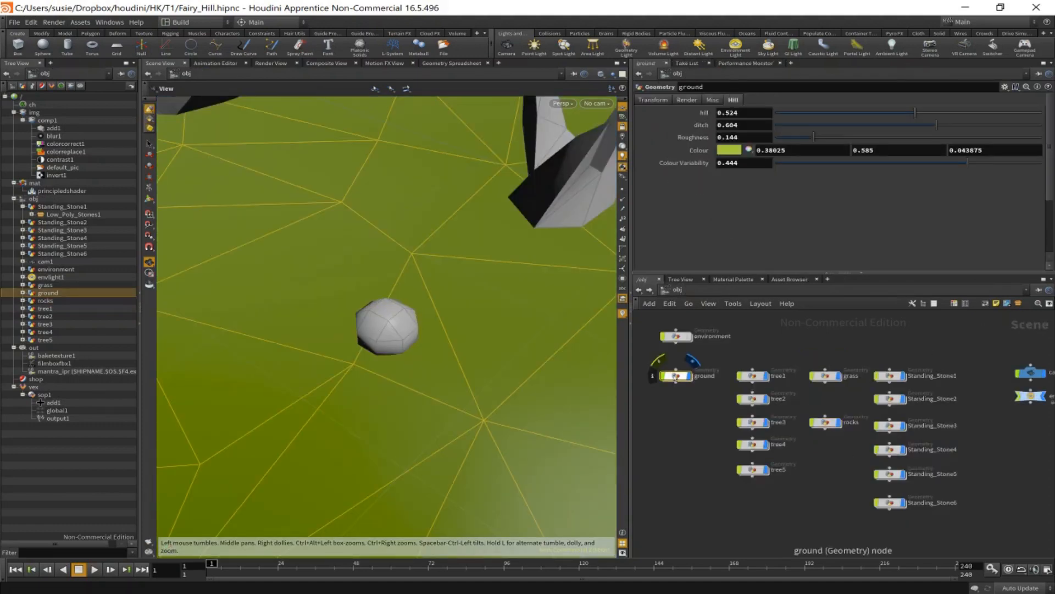
key("f")
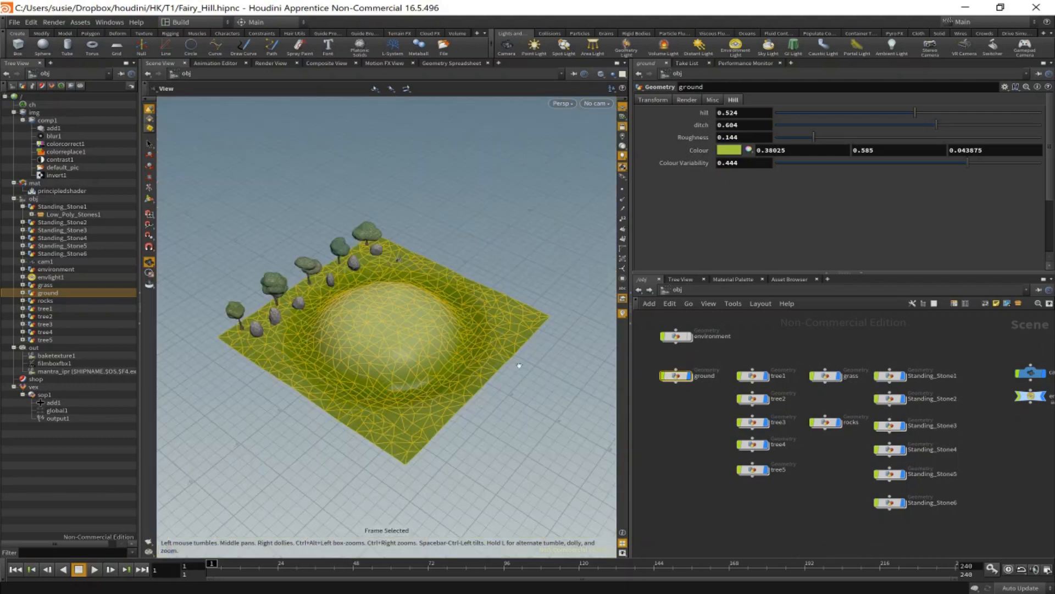
scroll(519, 363, "up", 10)
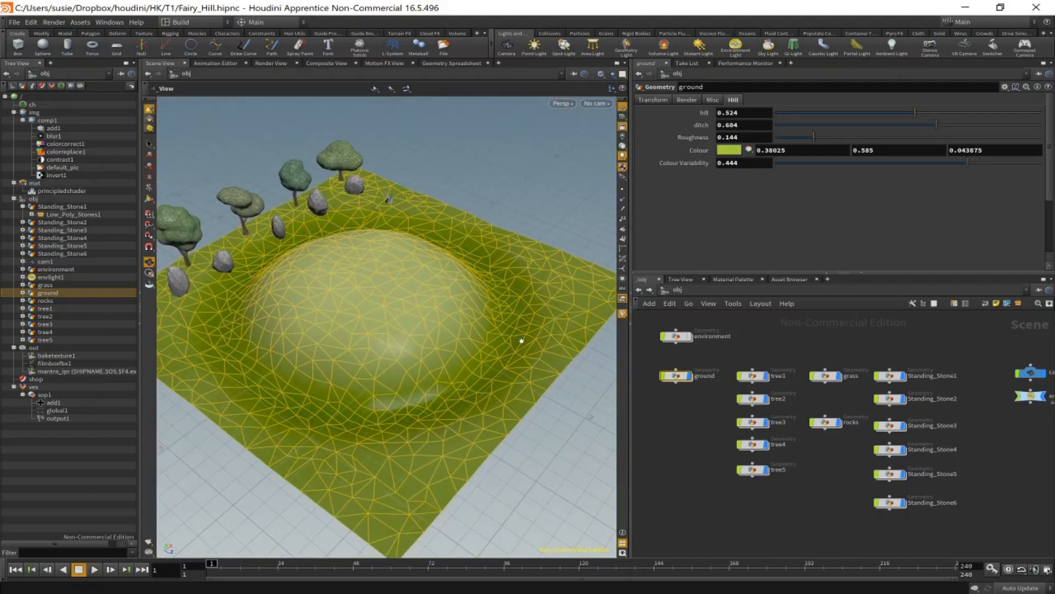
left_click_drag(913, 114, 963, 133)
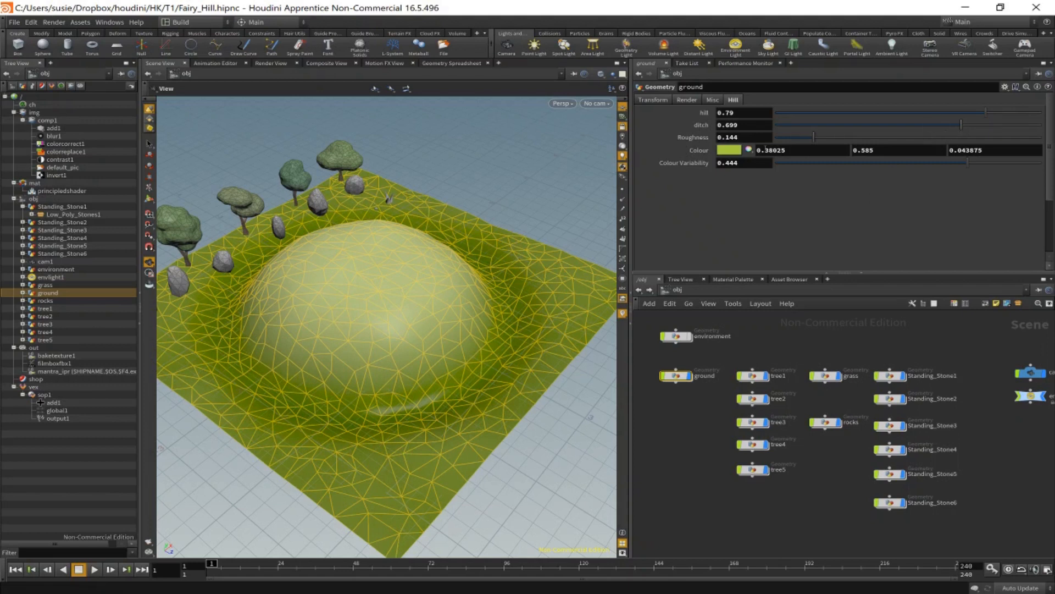
Step: Try a blue preset as the ground object's Colour and undo the change
left_click(731, 152)
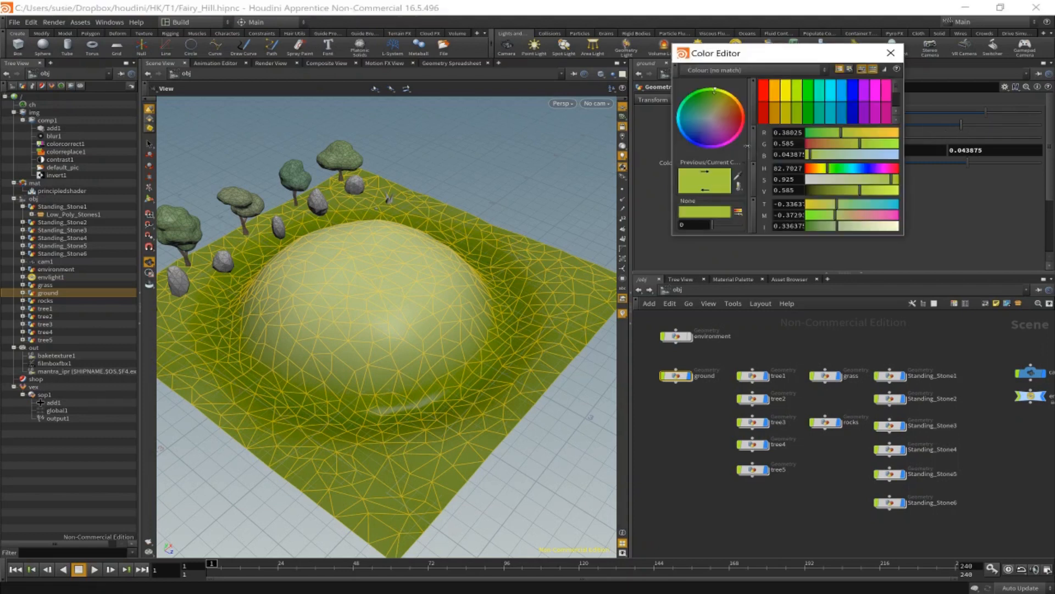
left_click(844, 97)
left_click(891, 52)
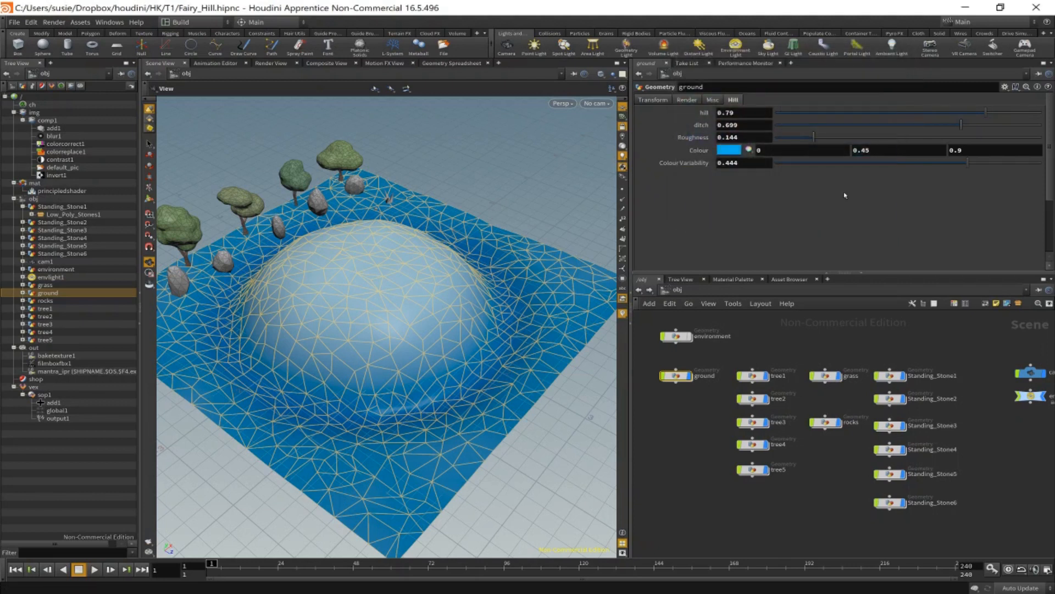
key("ctrl+z")
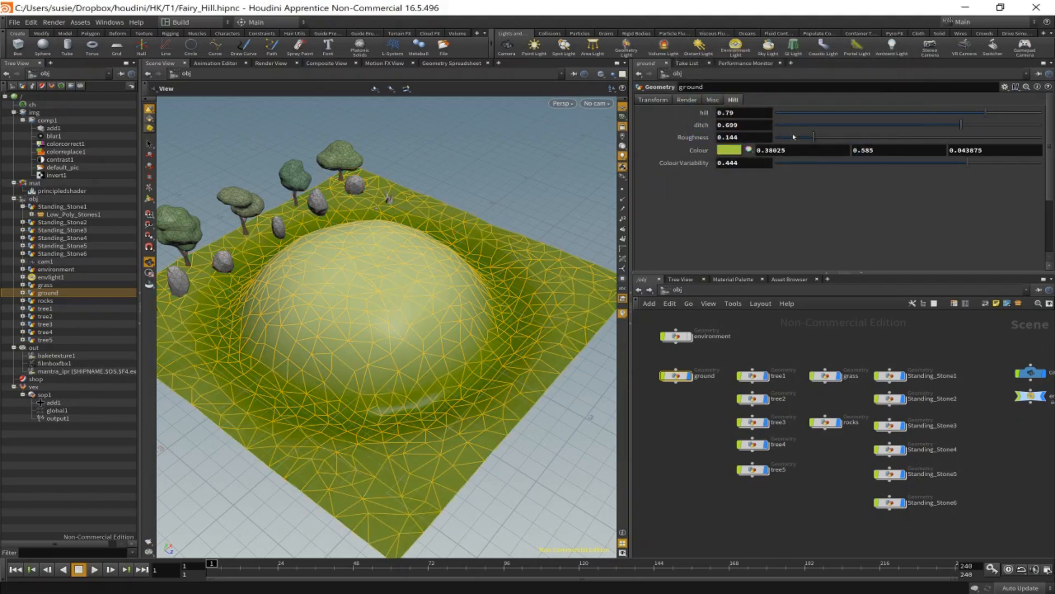
Step: Set the ground object's Colour Variability to 0.507 and its Roughness to 0.361
mouse_move(975, 168)
left_mouse_down()
mouse_move(1026, 168)
mouse_move(882, 168)
mouse_move(986, 167)
left_mouse_up()
left_click_drag(817, 140, 871, 146)
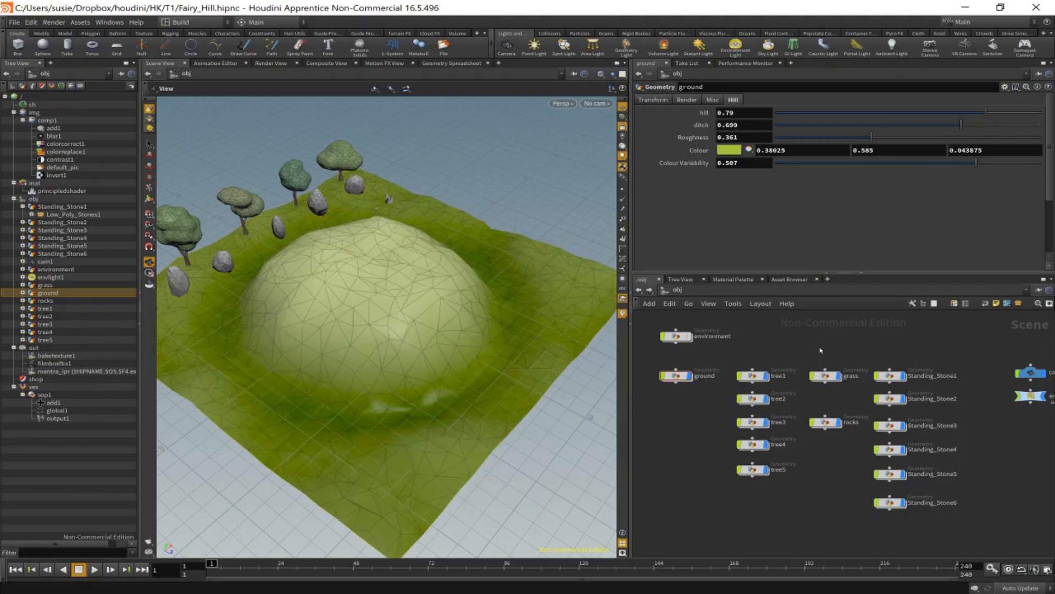
left_click_drag(512, 374, 511, 345)
Step: Enter the ground network, look inside the make_a_ring Attribute VOP, and return to the ground network
double_click(676, 376)
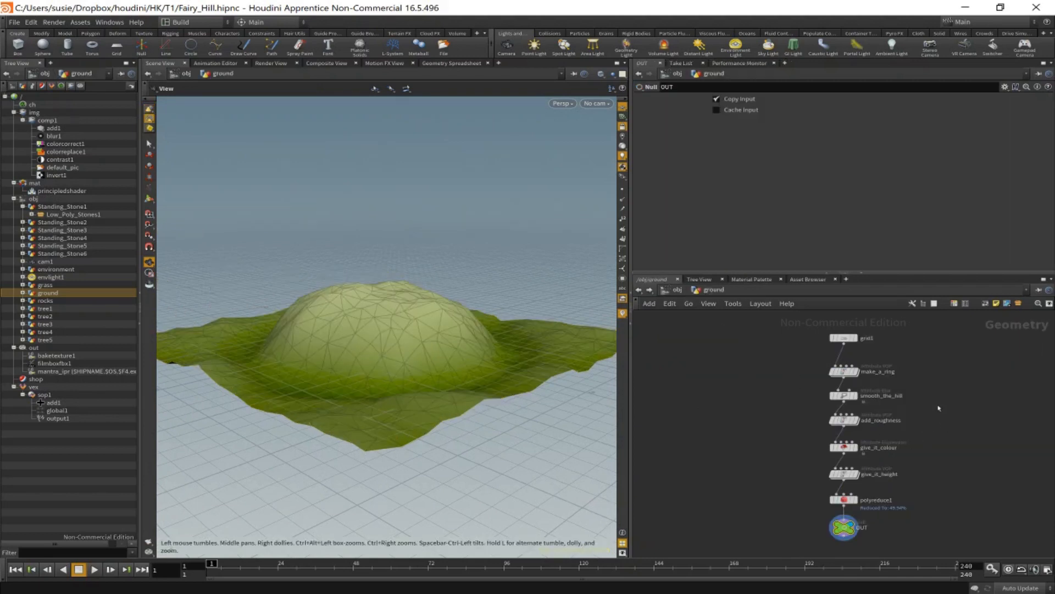
left_click(845, 372)
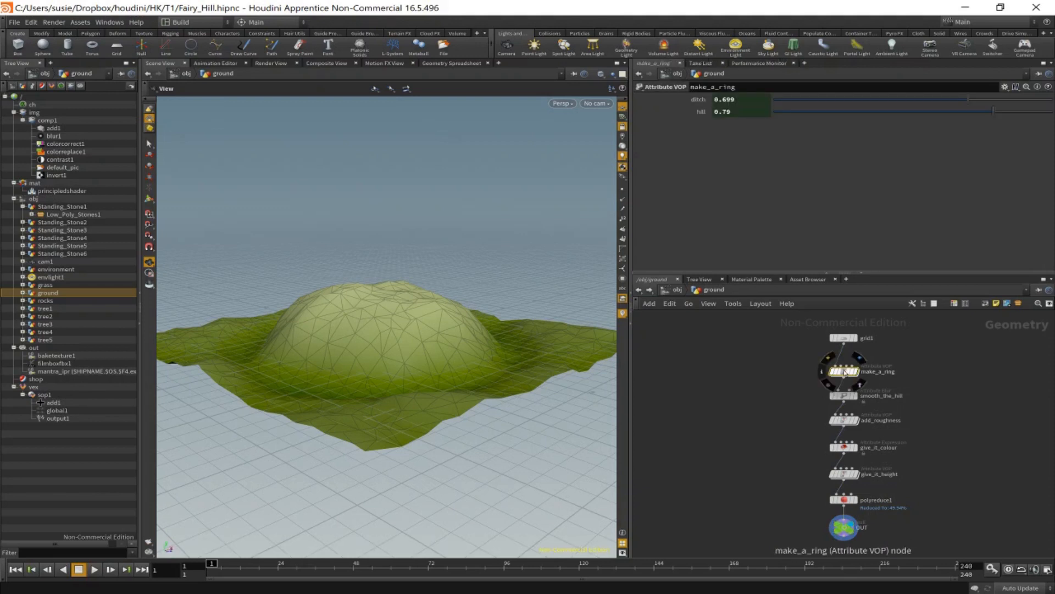
double_click(844, 373)
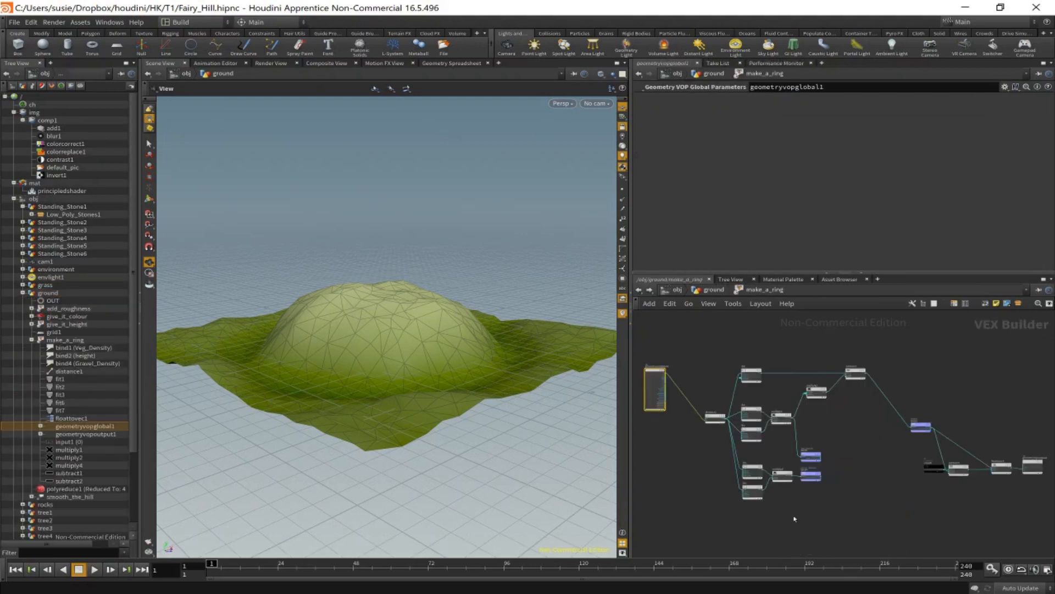
left_click(713, 290)
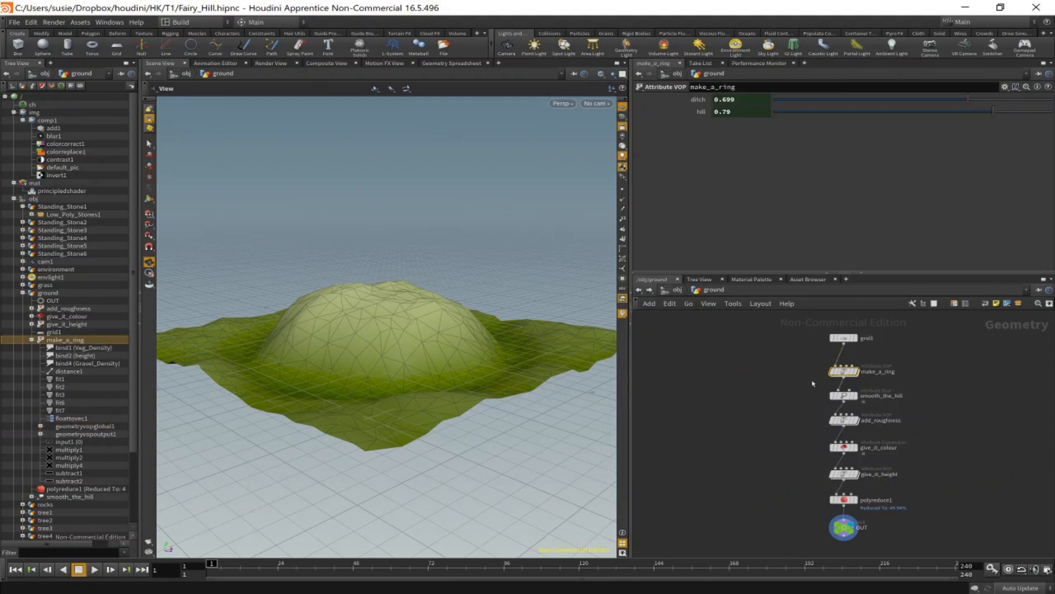
Step: Look at the node network inside the add_roughness Attribute VOP and return to the ground network
left_click(845, 421)
double_click(845, 421)
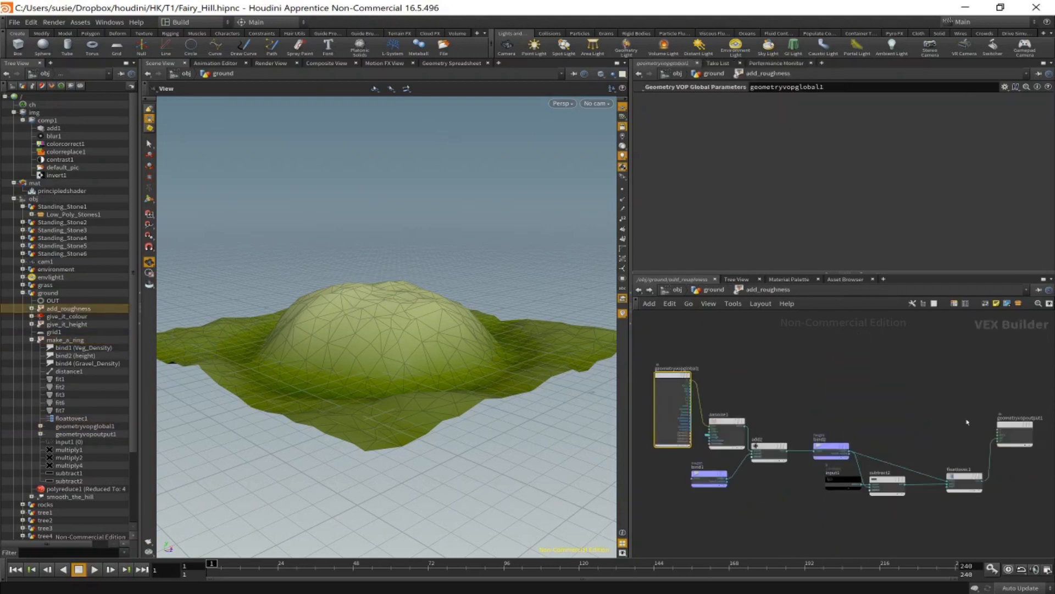
left_click(713, 290)
Step: Show the expression behind make_a_ring's hill parameter and go back up to the obj network
scroll(878, 498, "up", 5)
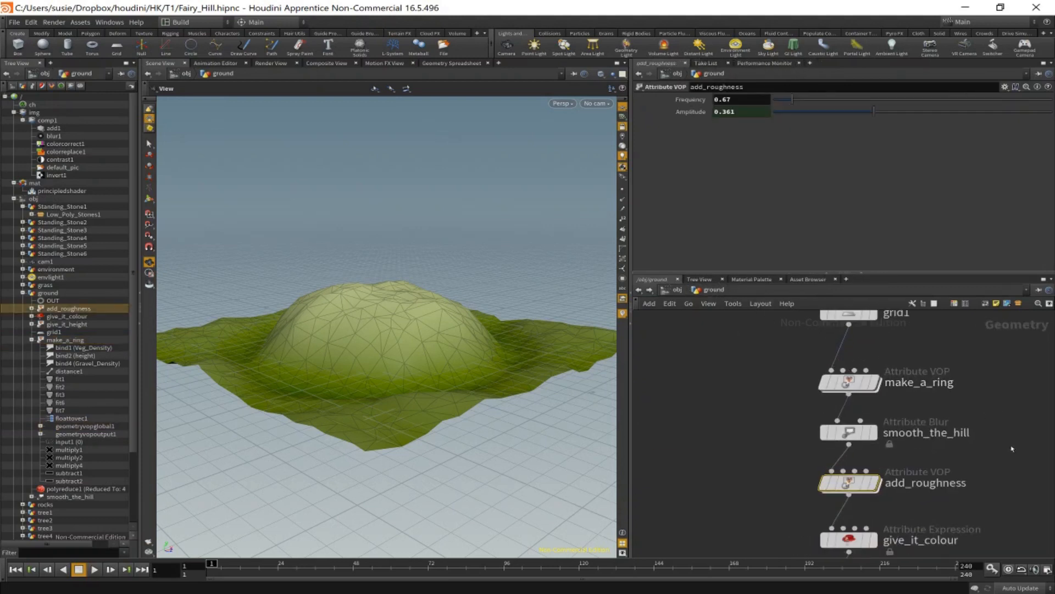
middle_click_drag(982, 312, 979, 483)
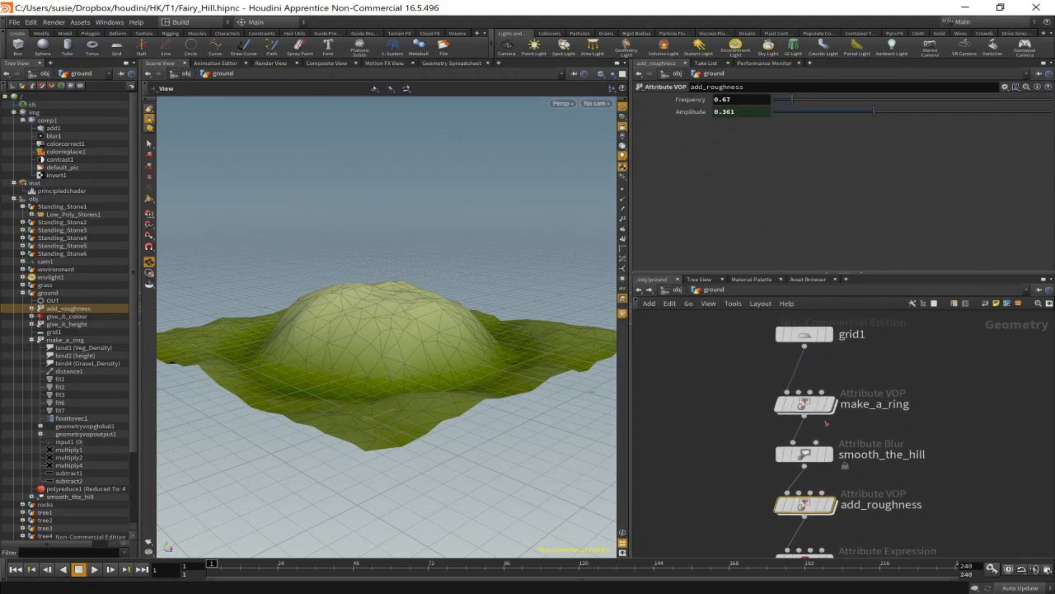
left_click(802, 405)
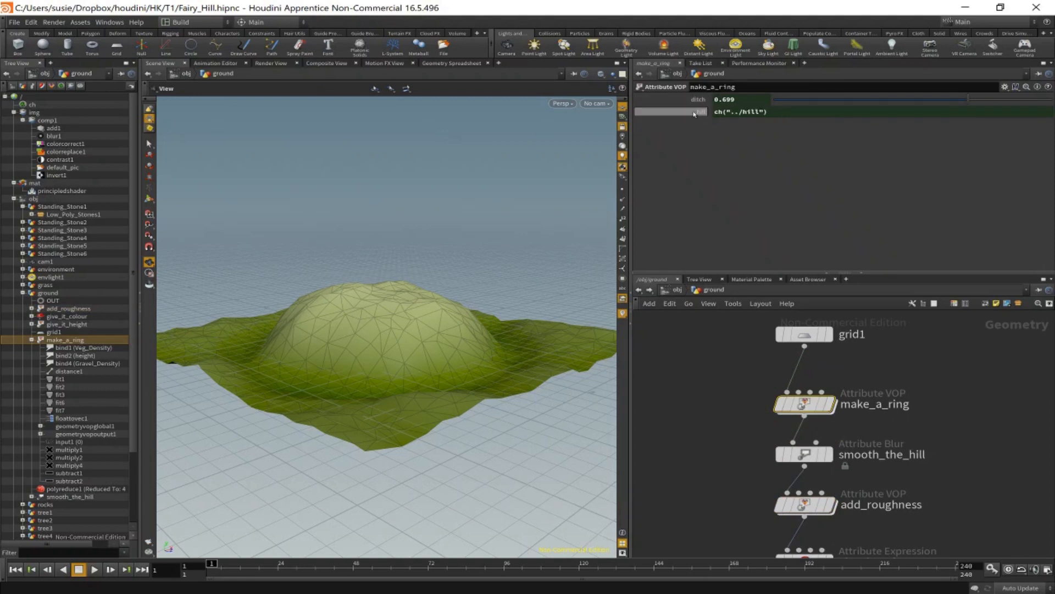
left_click(679, 290)
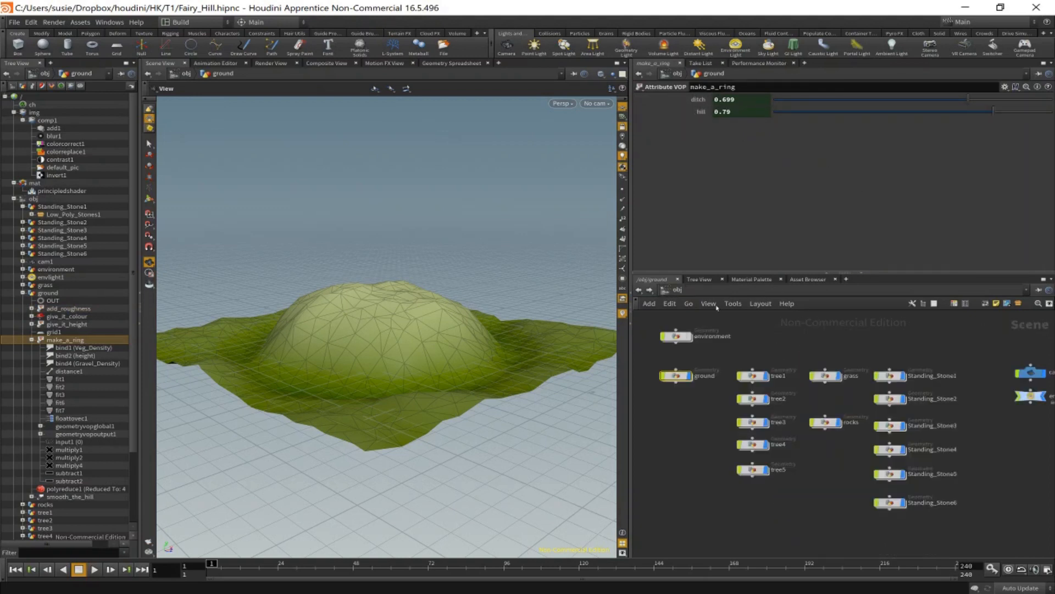
Step: Set the ground object's hill parameter to 0.607, check make_a_ring inside the ground network, and return to obj level
left_click(937, 112)
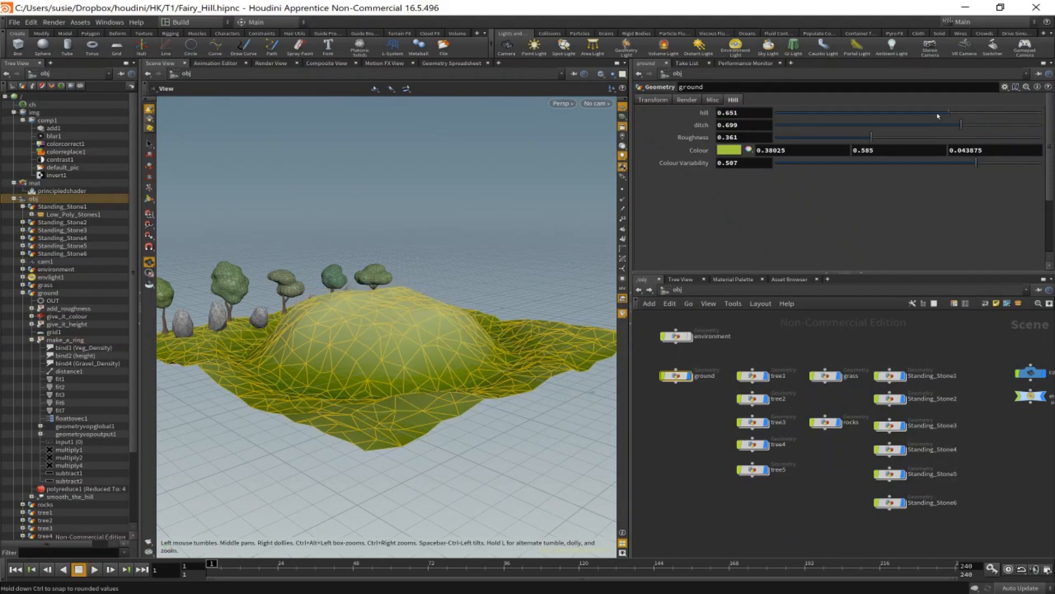
double_click(678, 376)
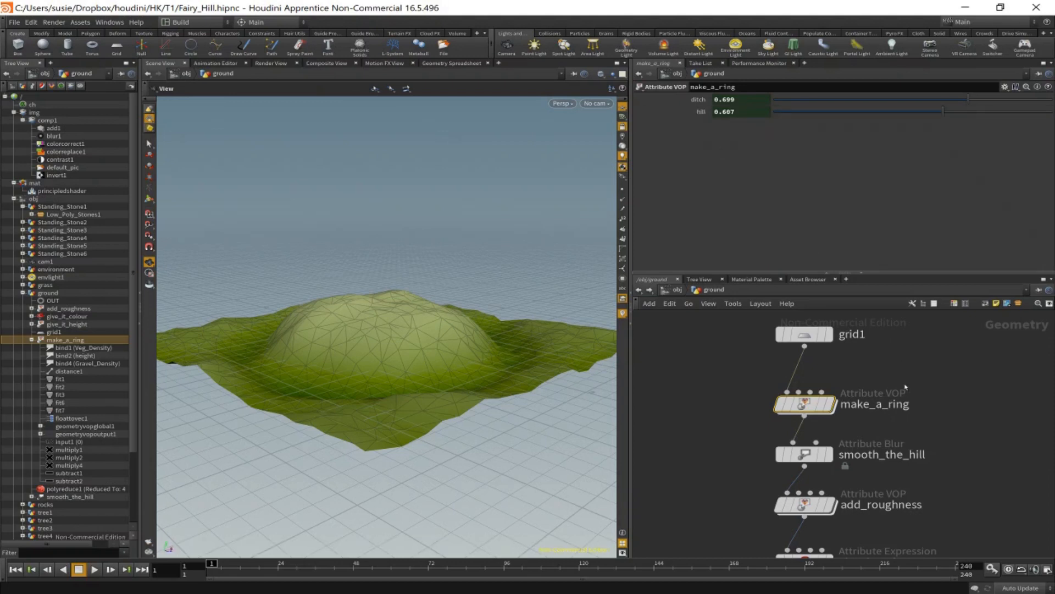
middle_click_drag(978, 472, 964, 440)
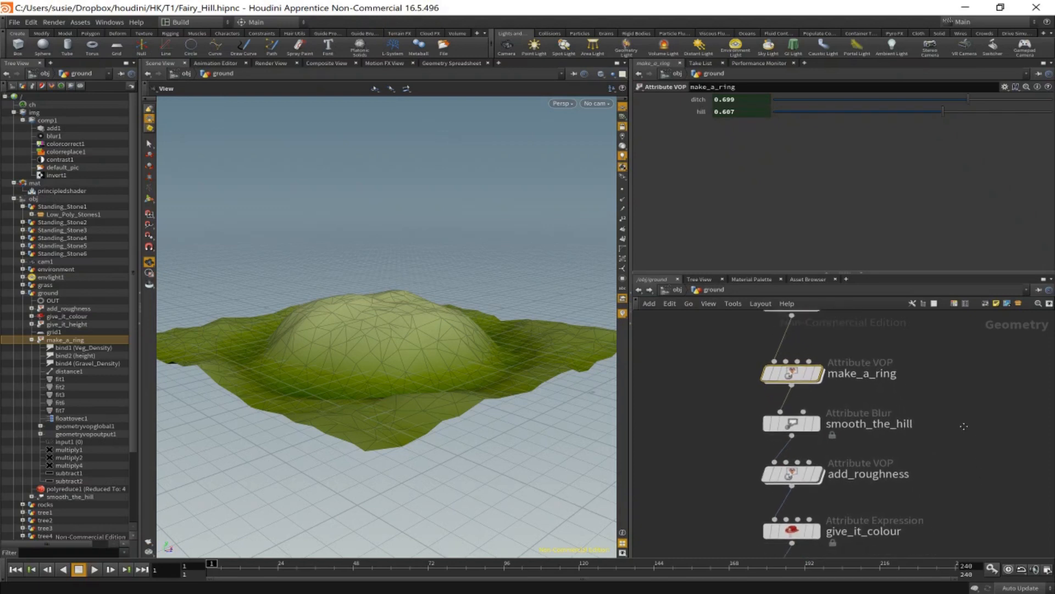
left_click(677, 291)
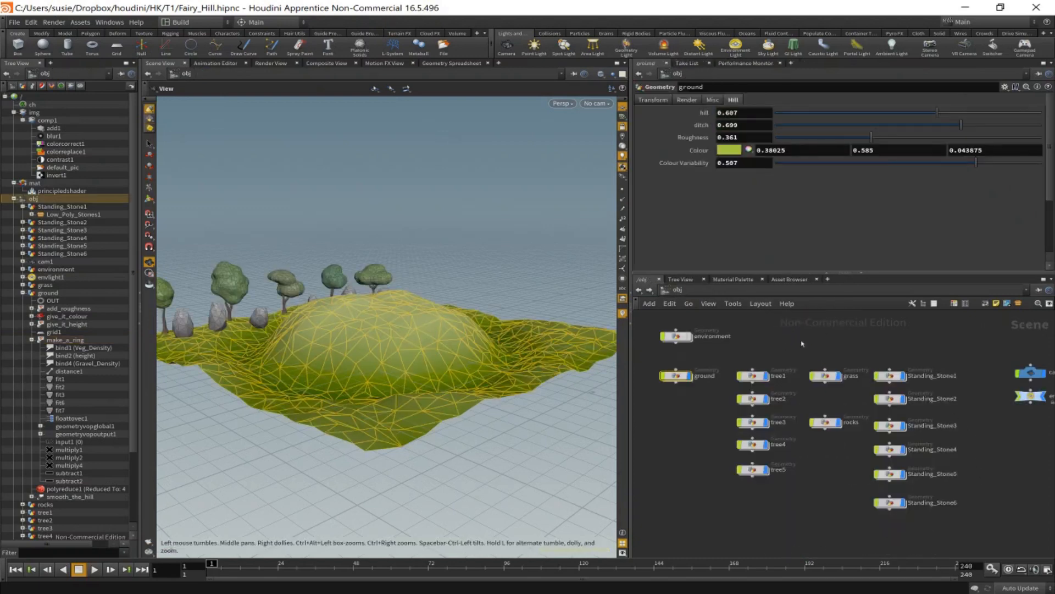
Step: Open the parameter interface editor for the ground object and select add_roughness inside the ground network
left_click(1005, 87)
left_click(959, 97)
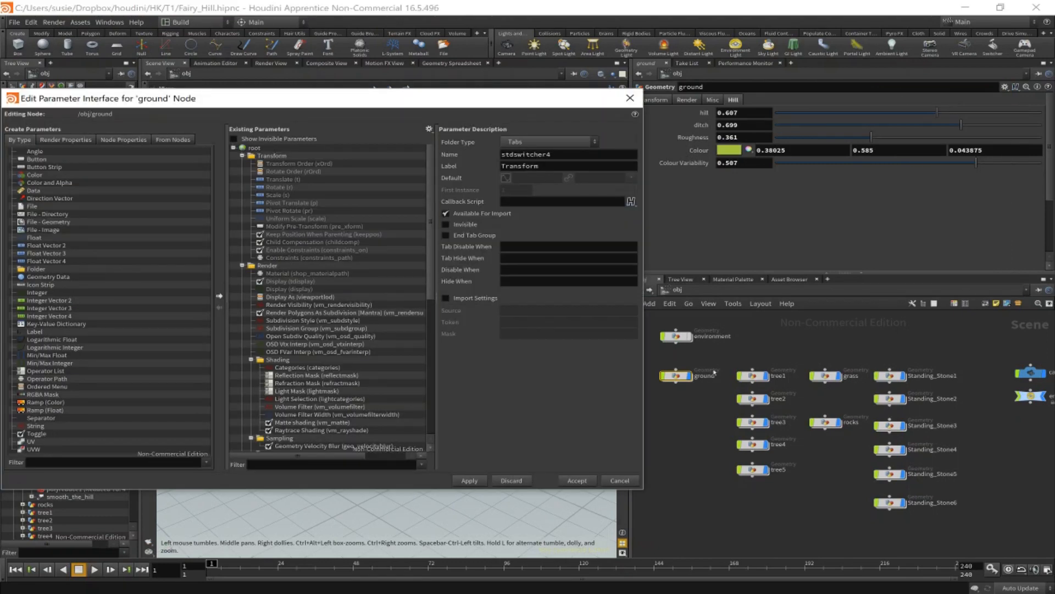
double_click(681, 376)
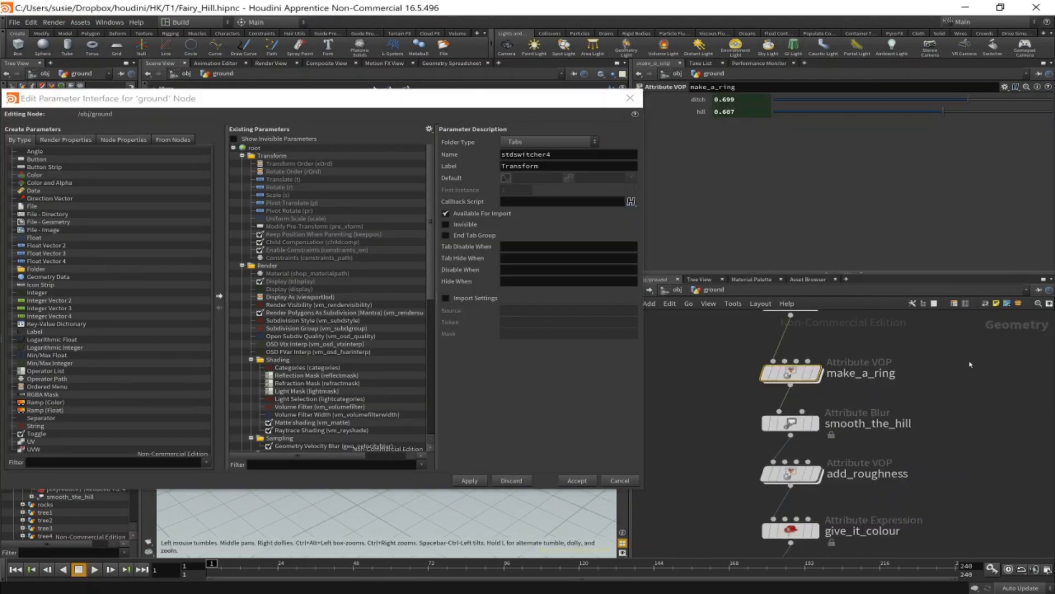
left_click(795, 423)
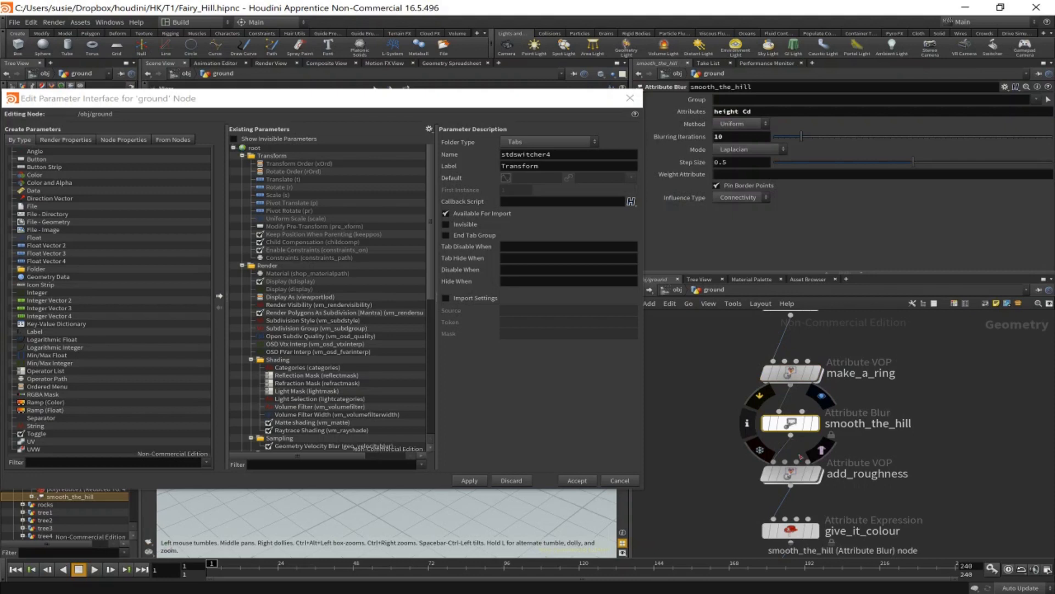
left_click(792, 473)
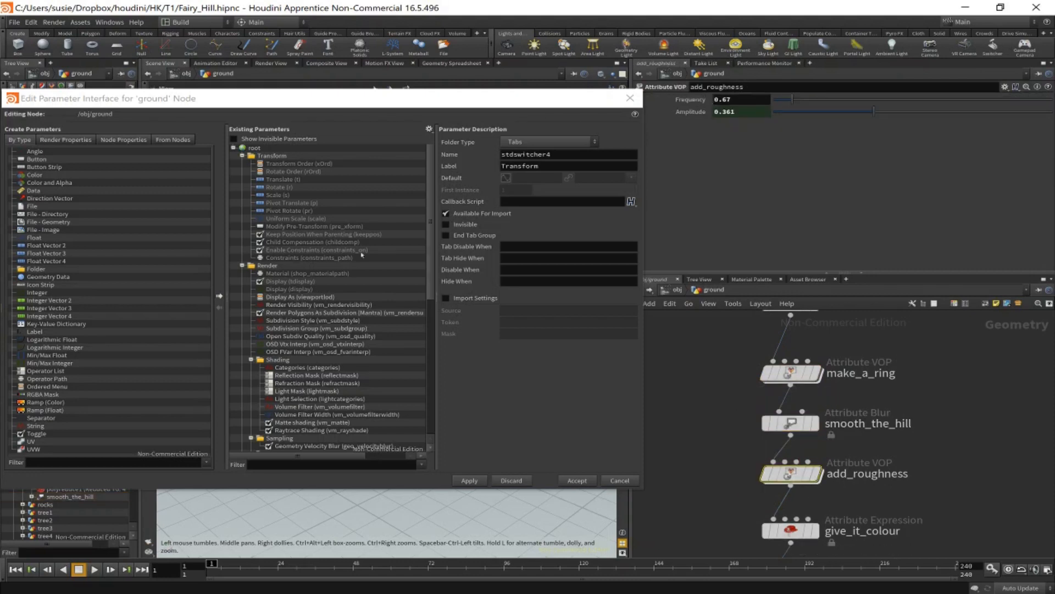
Step: Add add_roughness's Frequency parameter to the ground object's Hill folder, accept the interface, and set Frequency to 0.38 at obj level
scroll(362, 254, "down", 10)
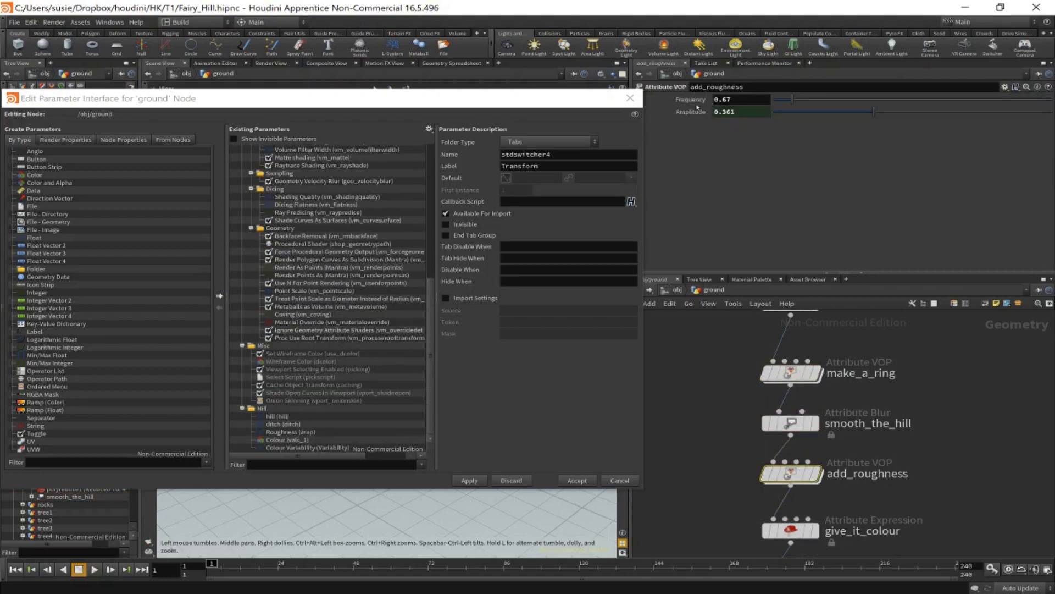
left_click_drag(279, 400, 270, 410)
left_click(478, 481)
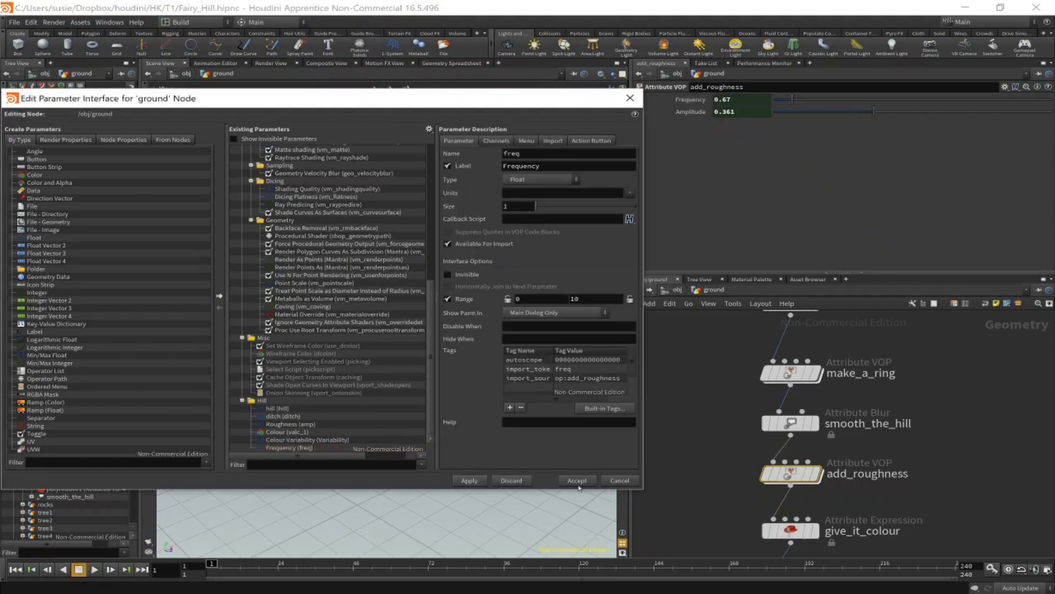
left_click(577, 481)
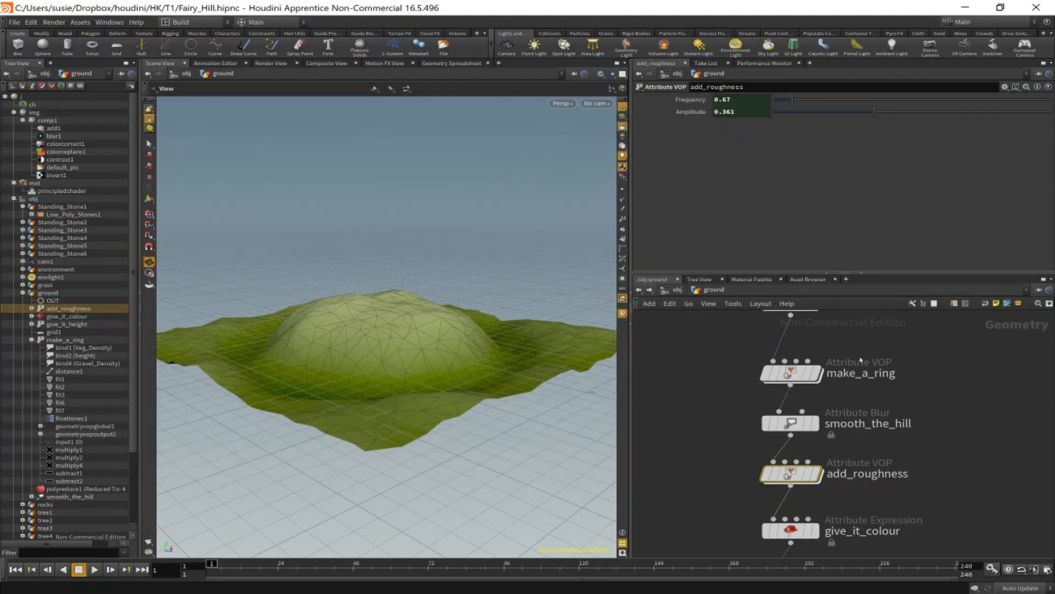
left_click(677, 290)
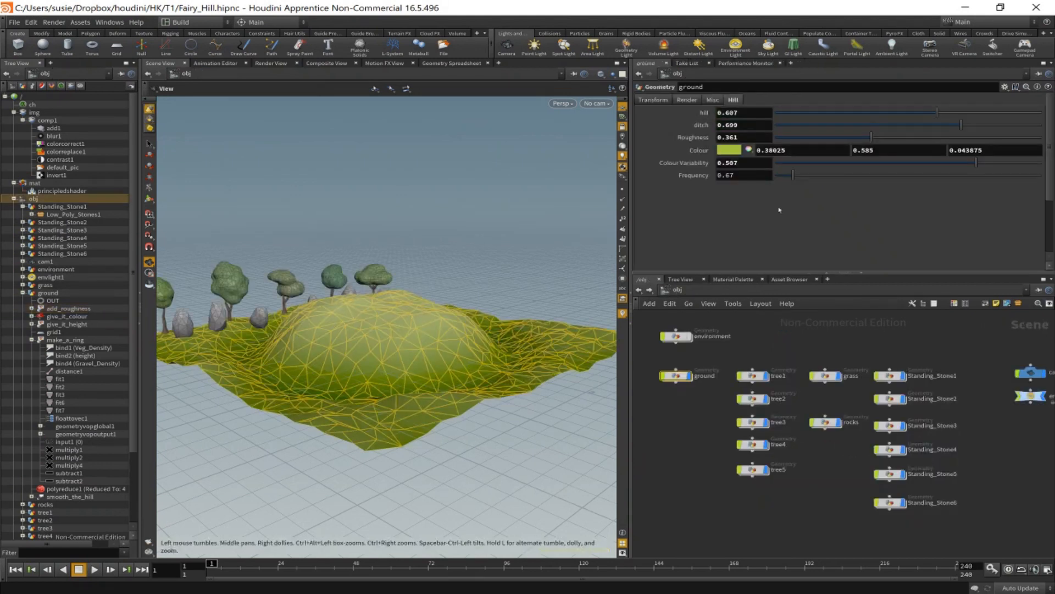
left_click_drag(809, 174, 787, 178)
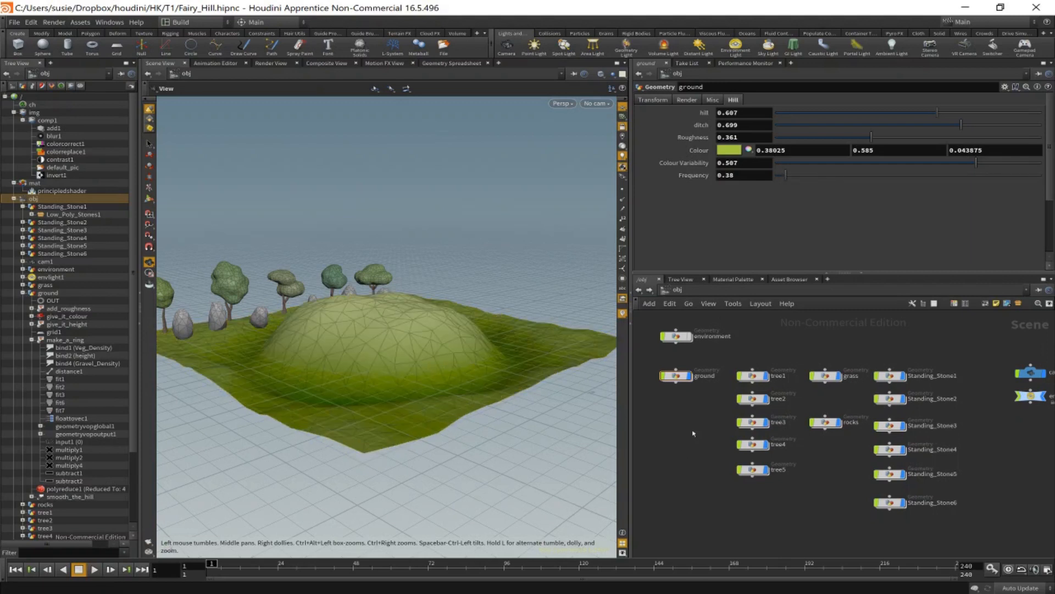
Step: Examine the reshaped hill, the trees and the standing stones from several angles in the scene view
left_click_drag(536, 339, 495, 354)
middle_click_drag(368, 385, 373, 421)
right_click_drag(372, 421, 516, 446)
left_click_drag(516, 446, 381, 289)
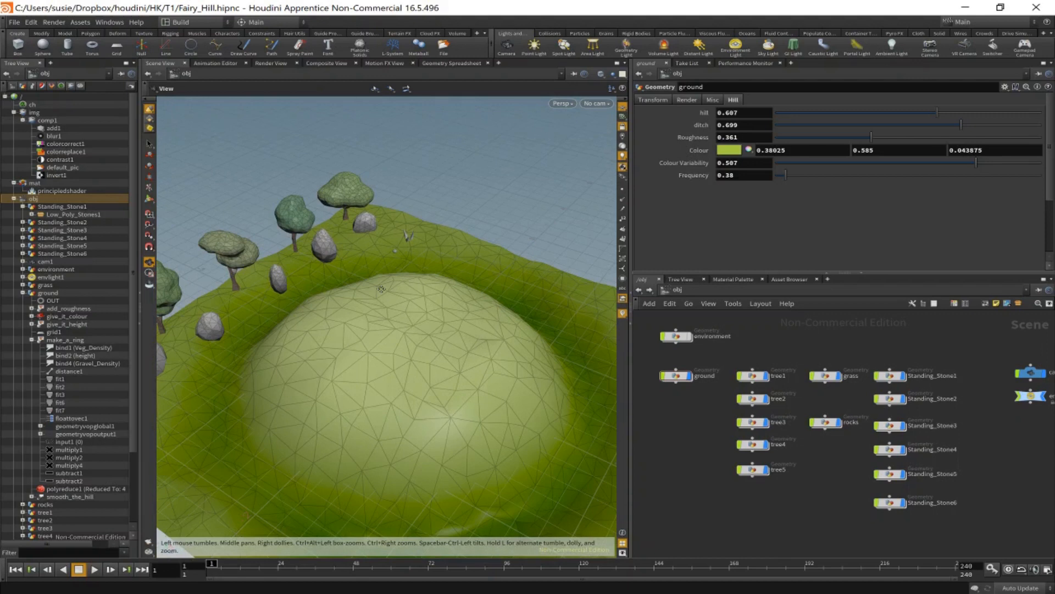
right_click_drag(381, 289, 341, 281)
left_click_drag(341, 280, 471, 313)
middle_click_drag(442, 313, 468, 321)
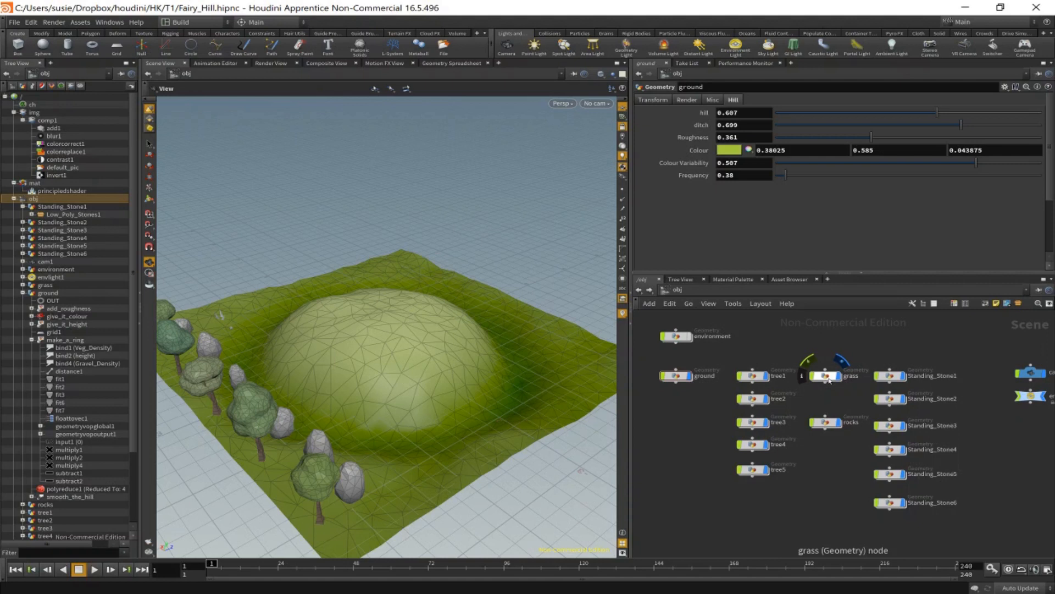
Step: Enter the Standing_Stone1 object's geometry network and inspect its Low_Poly_Stones1 asset node
left_click(890, 400)
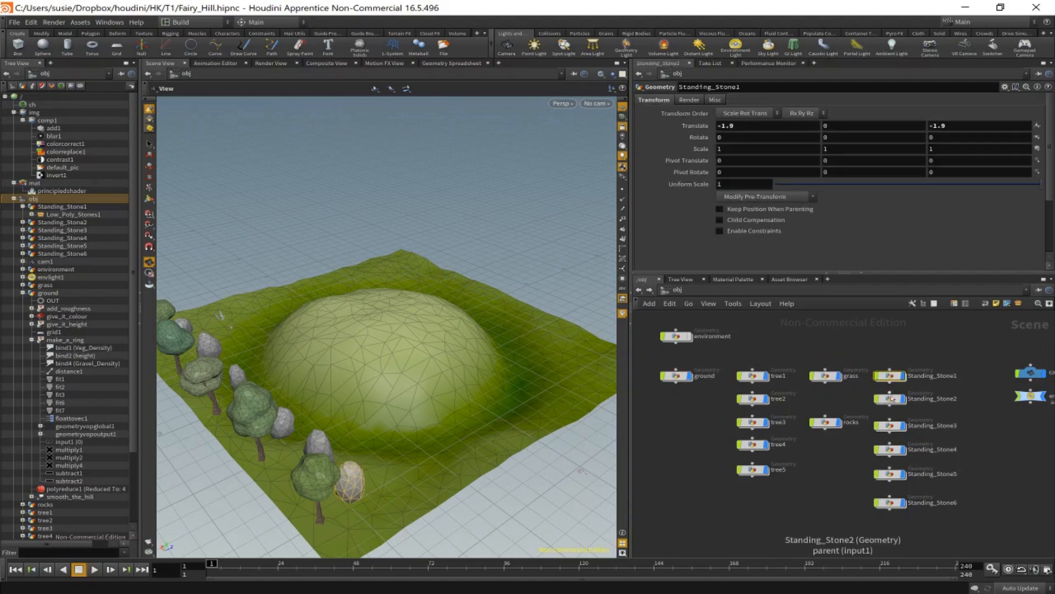
double_click(891, 376)
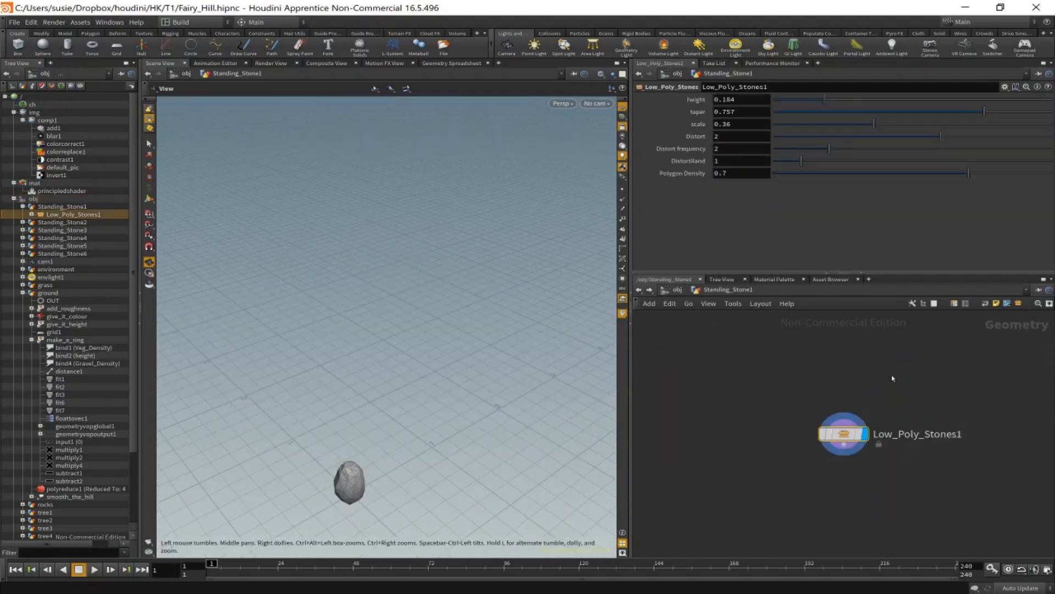
middle_click_drag(783, 422, 749, 374)
scroll(749, 375, "up", 3)
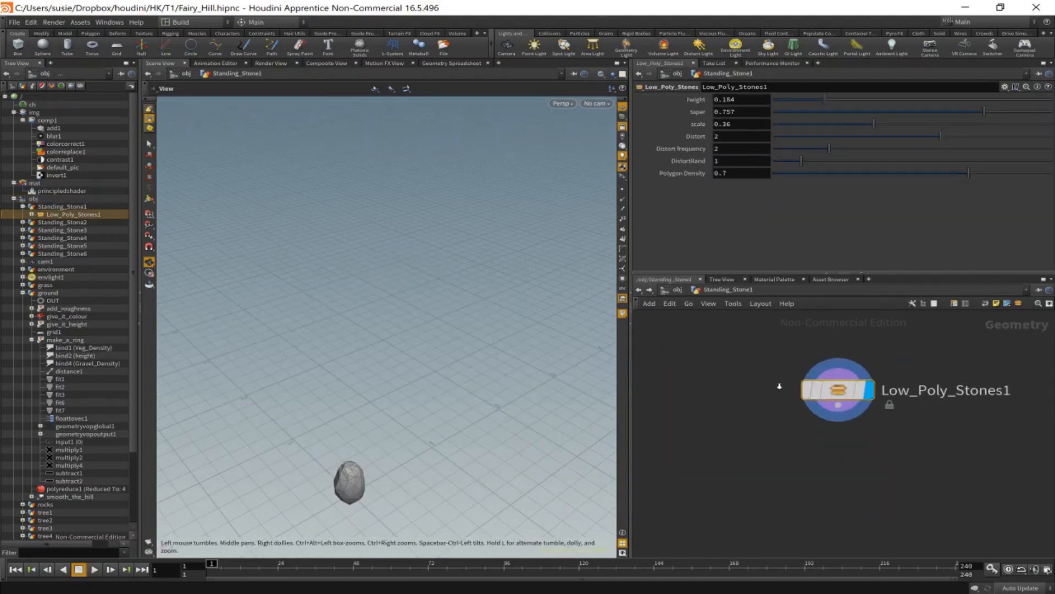
mouse_move(849, 395)
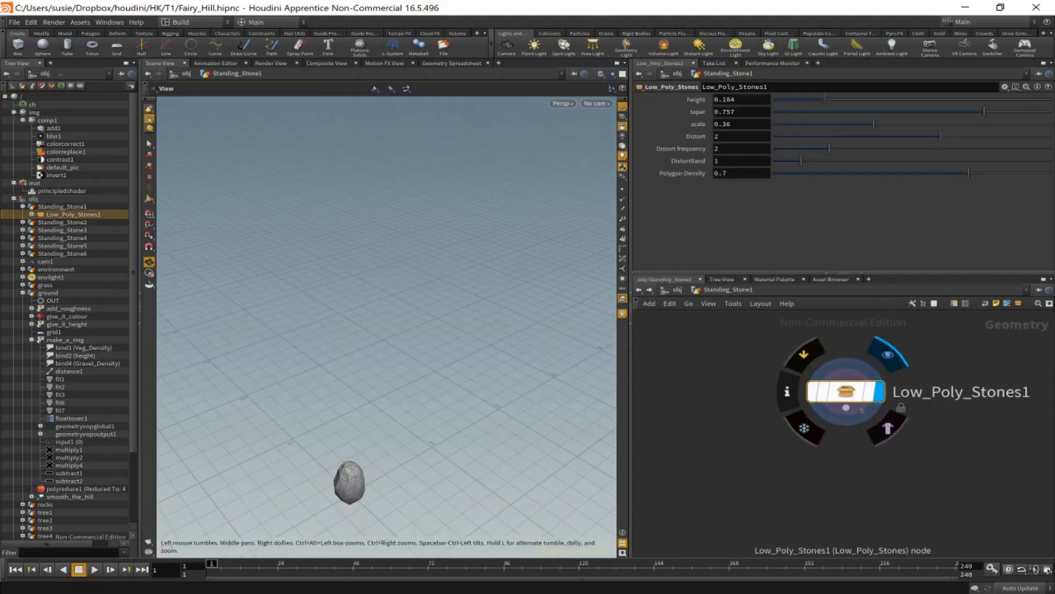
middle_click_drag(976, 433, 902, 419)
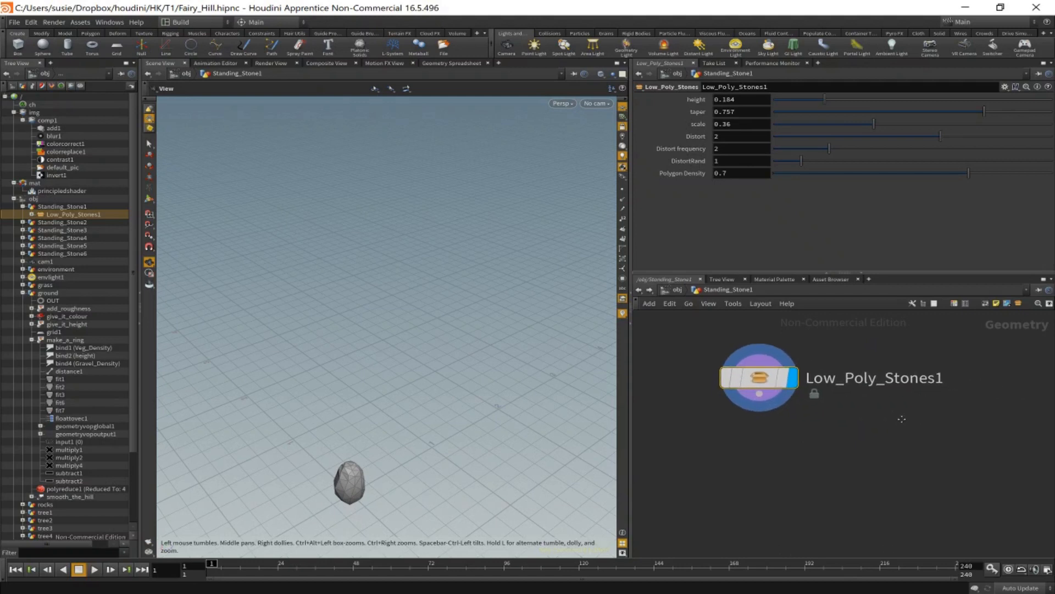
Step: Set the taper of Low_Poly_Stones1 to 0.635 and its DistortRand to 2.86
scroll(903, 420, "down", 3)
left_click_drag(878, 114, 951, 115)
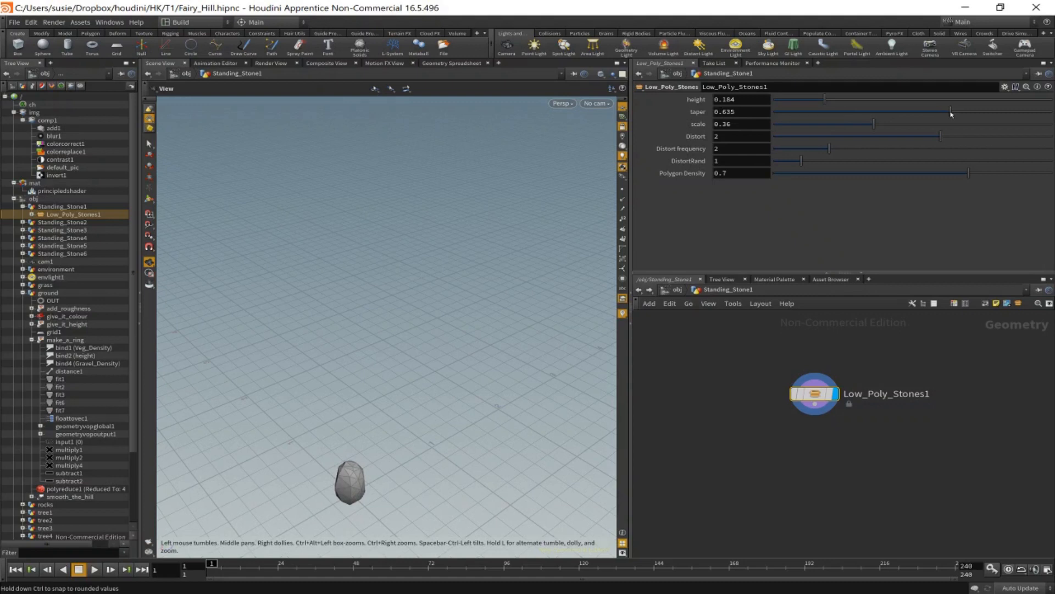
left_click_drag(806, 168, 854, 167)
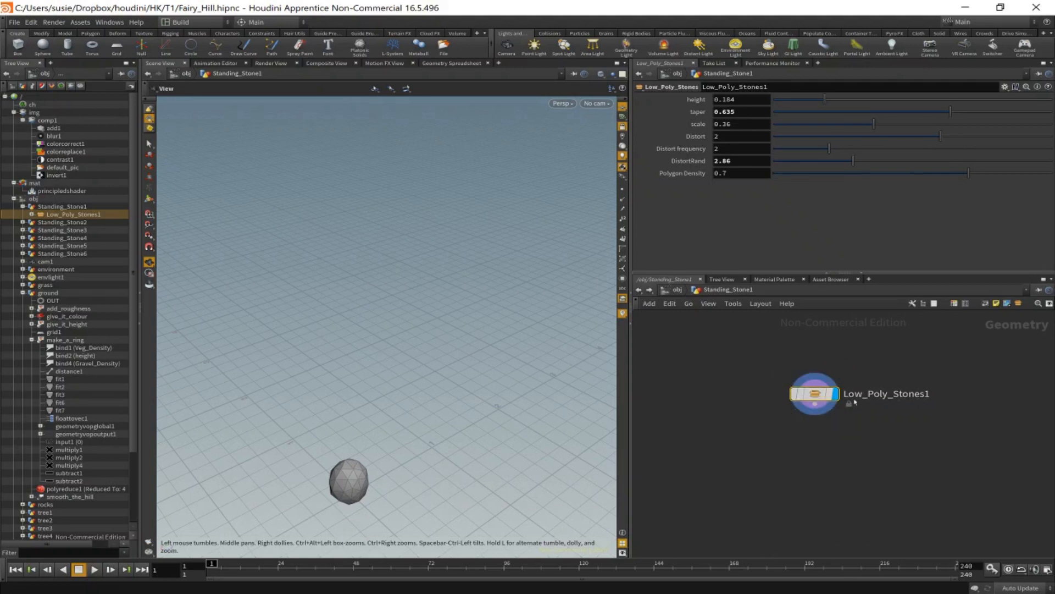
Step: Open the locked Low_Poly_Stones1 asset's internal network and try to display its sphere1 node
left_click_drag(820, 399, 787, 368)
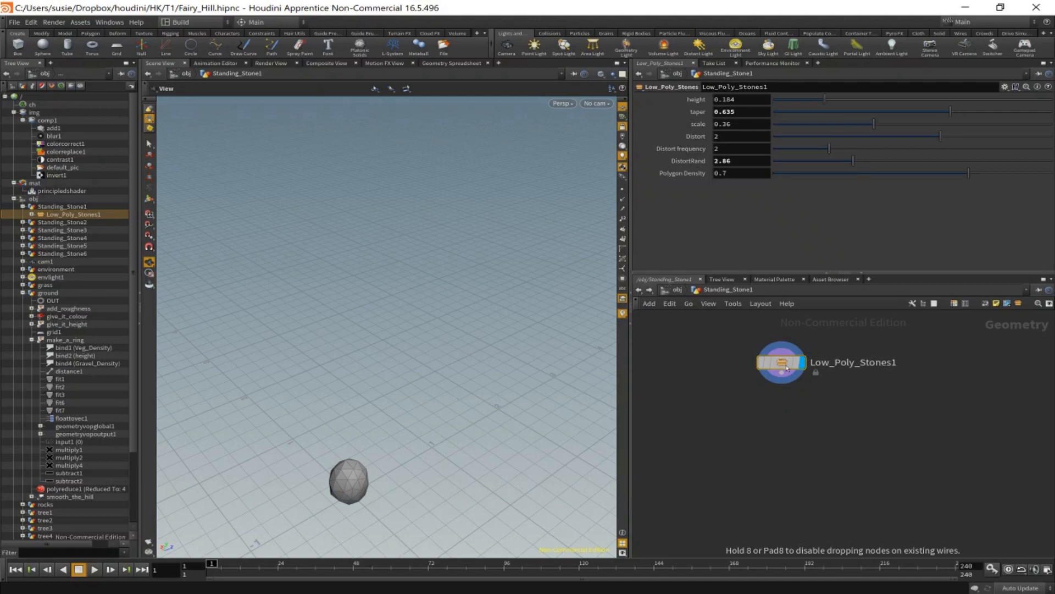
right_click(780, 364)
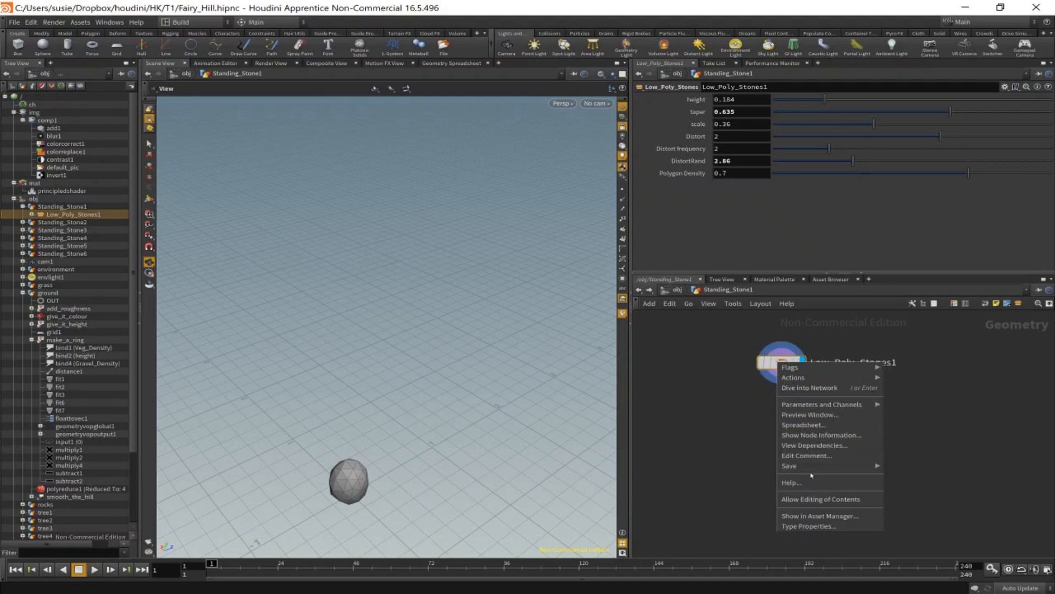
left_click(809, 387)
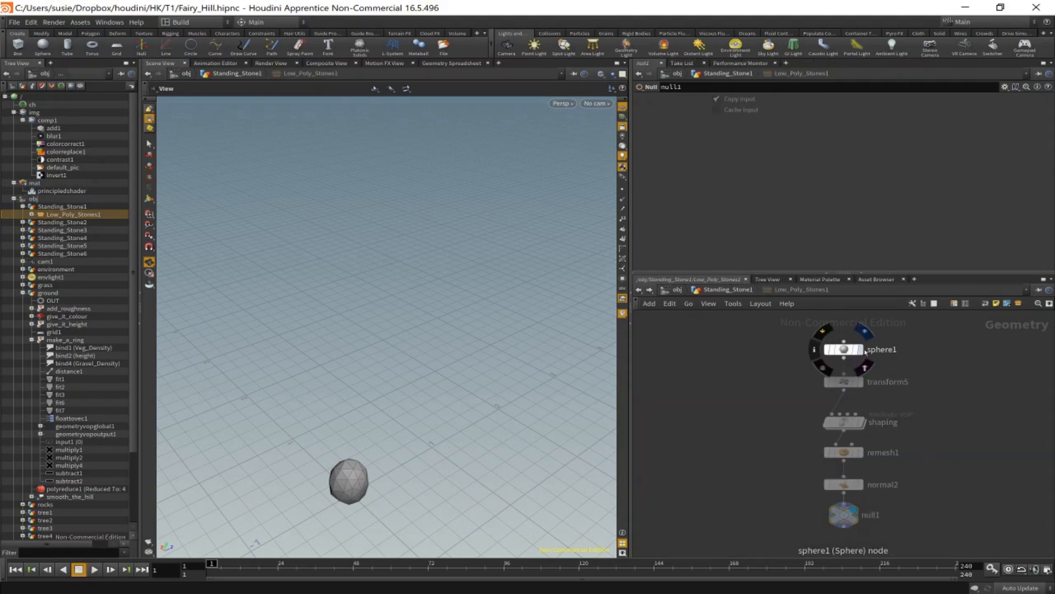
left_click(865, 351)
key("u")
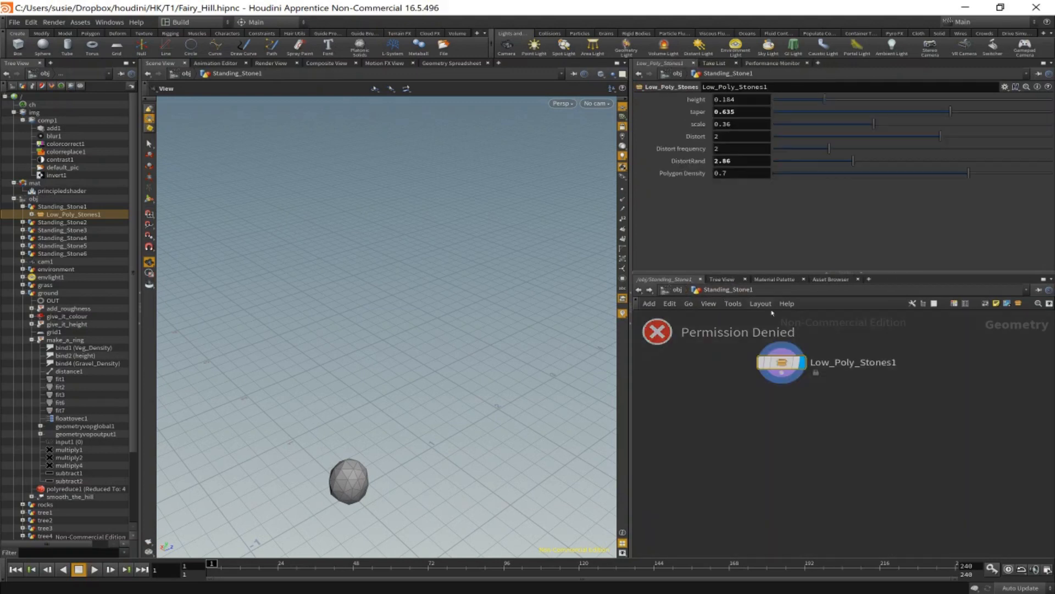
Step: Allow editing of Low_Poly_Stones1's contents, and look at its unlocked internal network
right_click(780, 363)
left_click(834, 499)
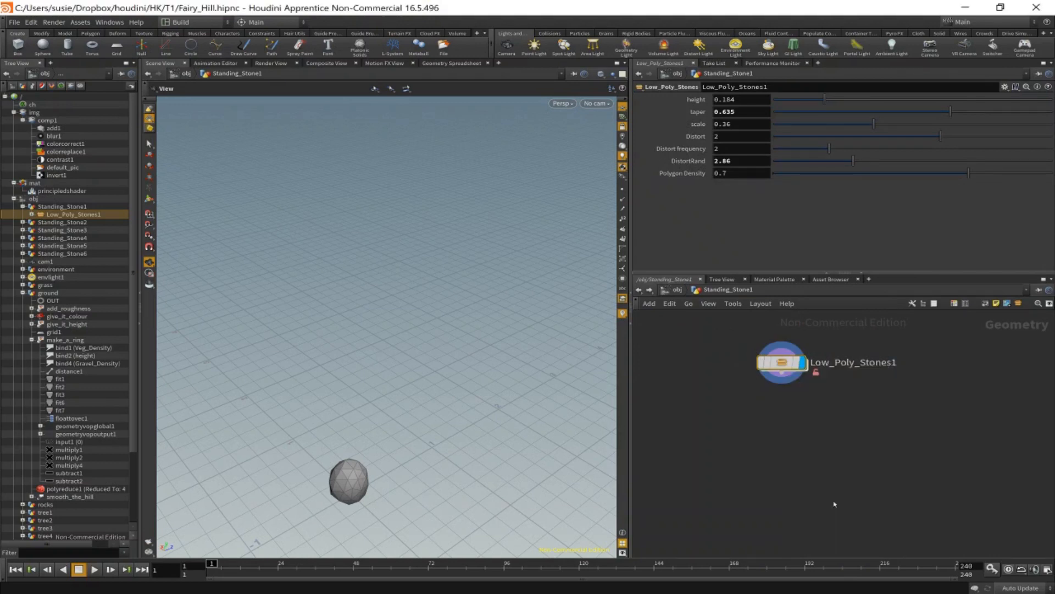
double_click(782, 363)
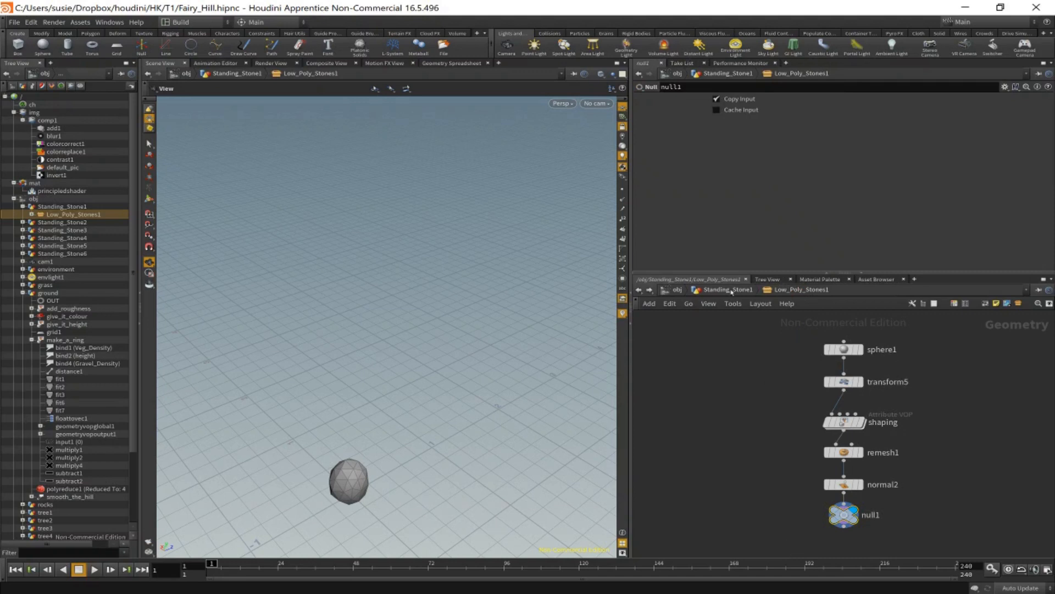
left_click(731, 290)
Step: Save the Low_Poly_Stones1 node type and lock the asset again by matching its current definition
right_click(781, 355)
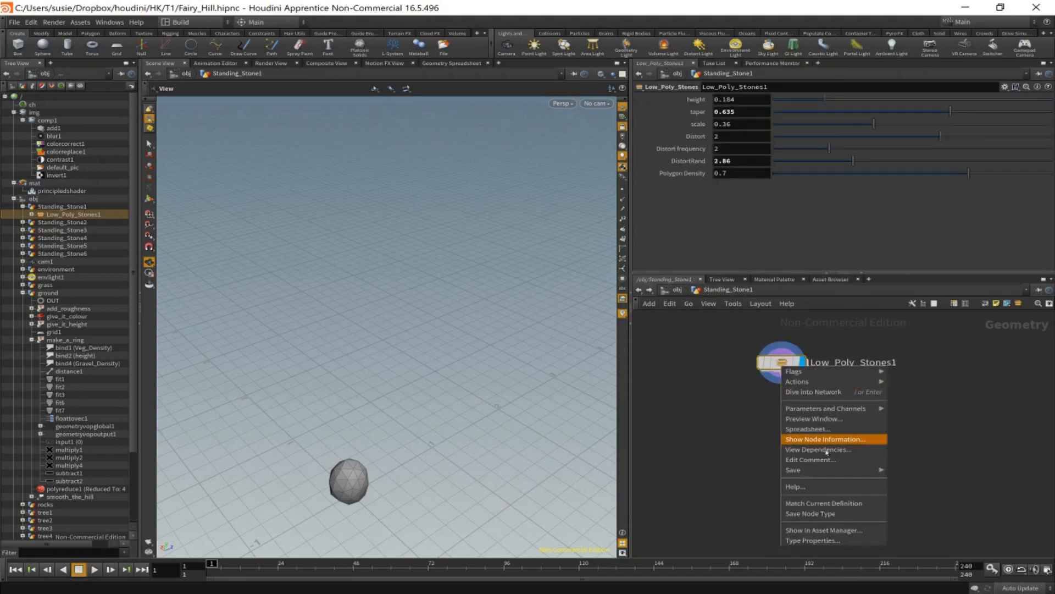
left_click(838, 512)
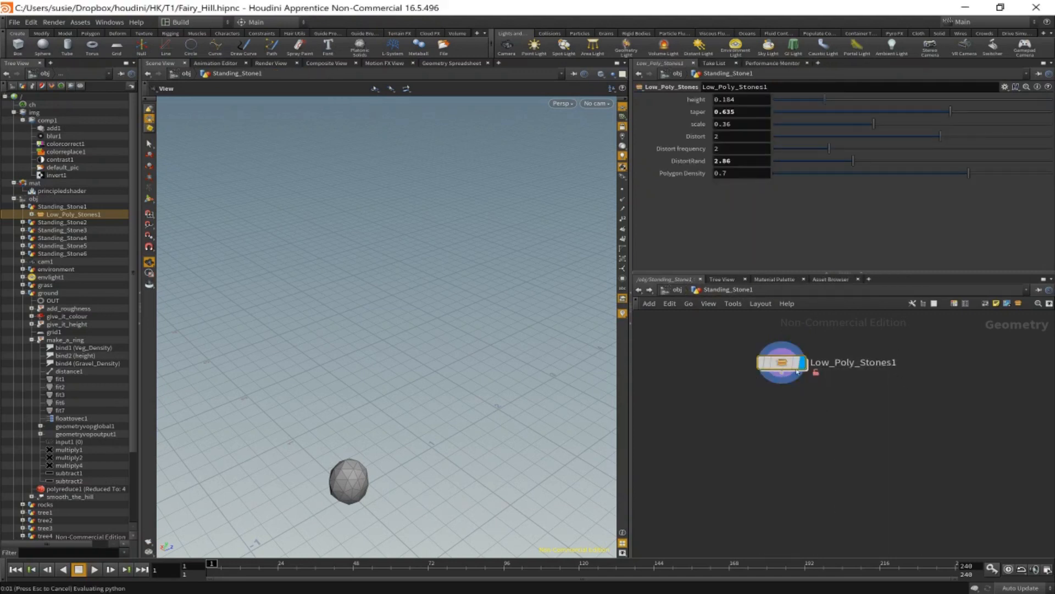
mouse_move(778, 366)
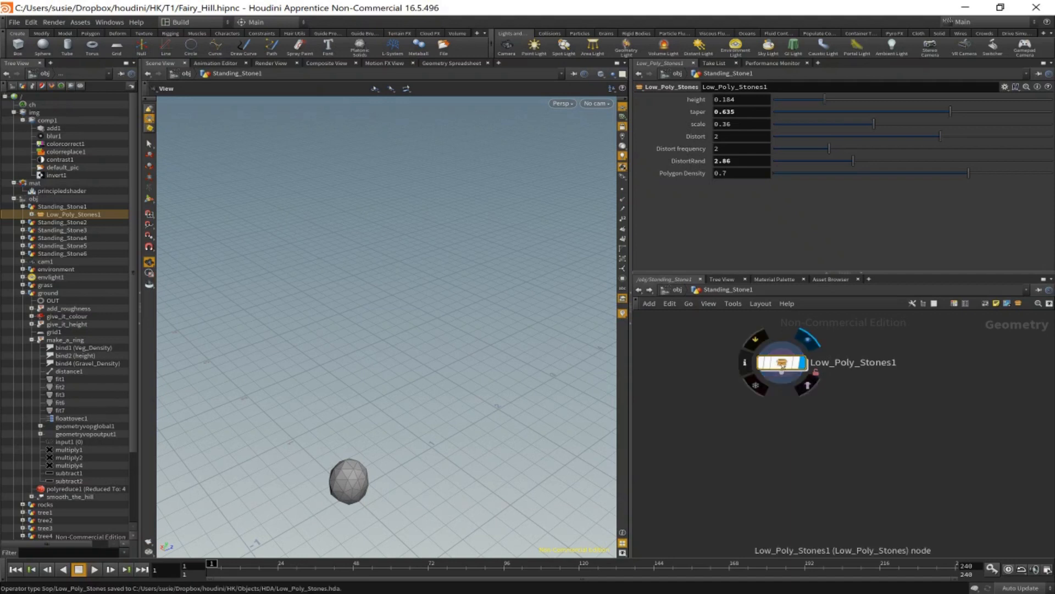
right_click(782, 366)
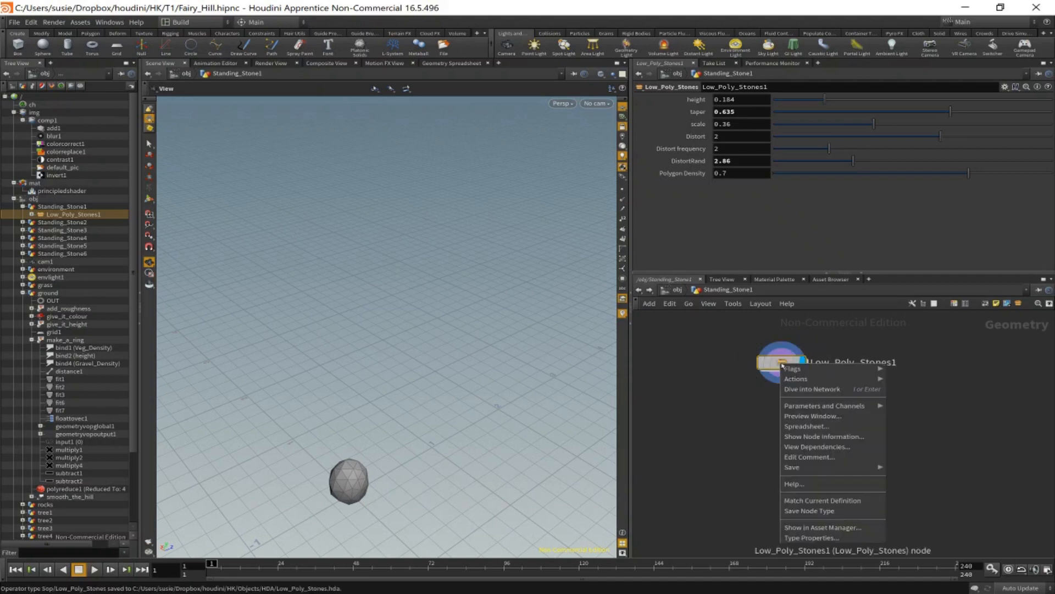
left_click(841, 502)
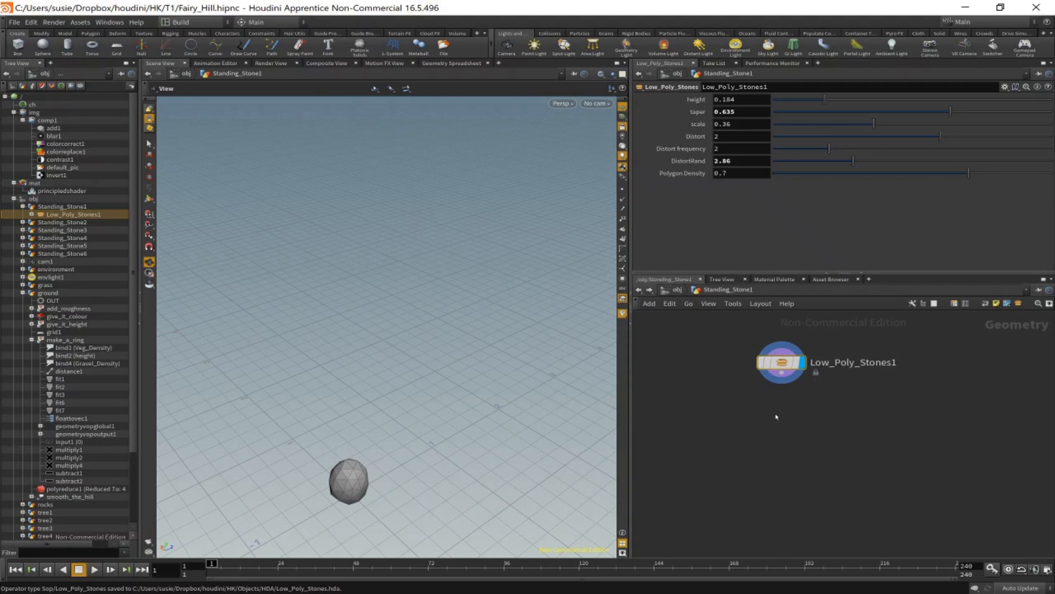
Step: Return to obj level and inspect Standing_Stone2, Standing_Stone3 and Standing_Stone4 one after another in the scene
left_click(677, 290)
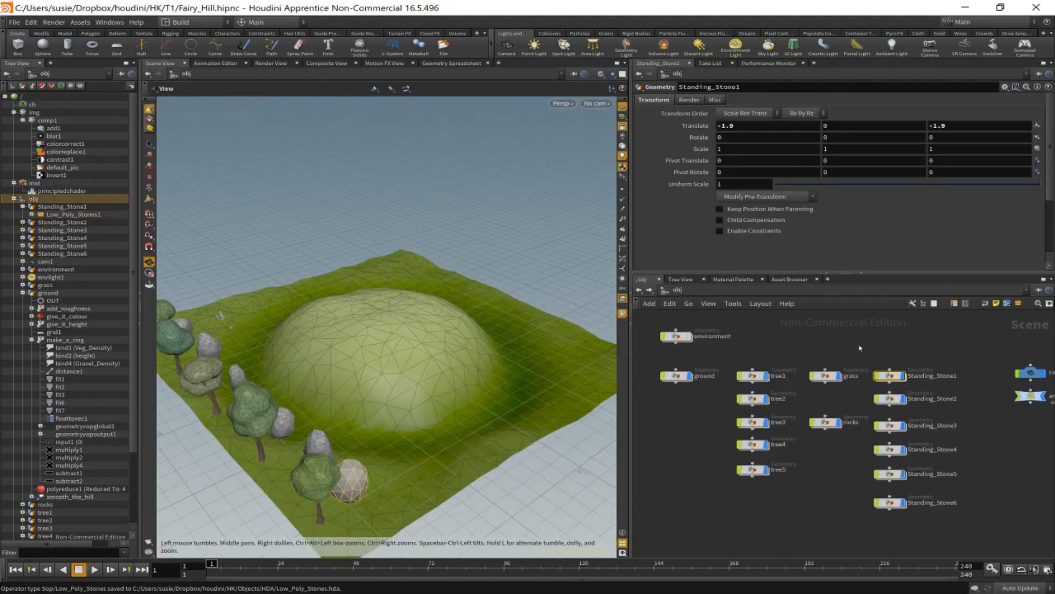
left_click(890, 399)
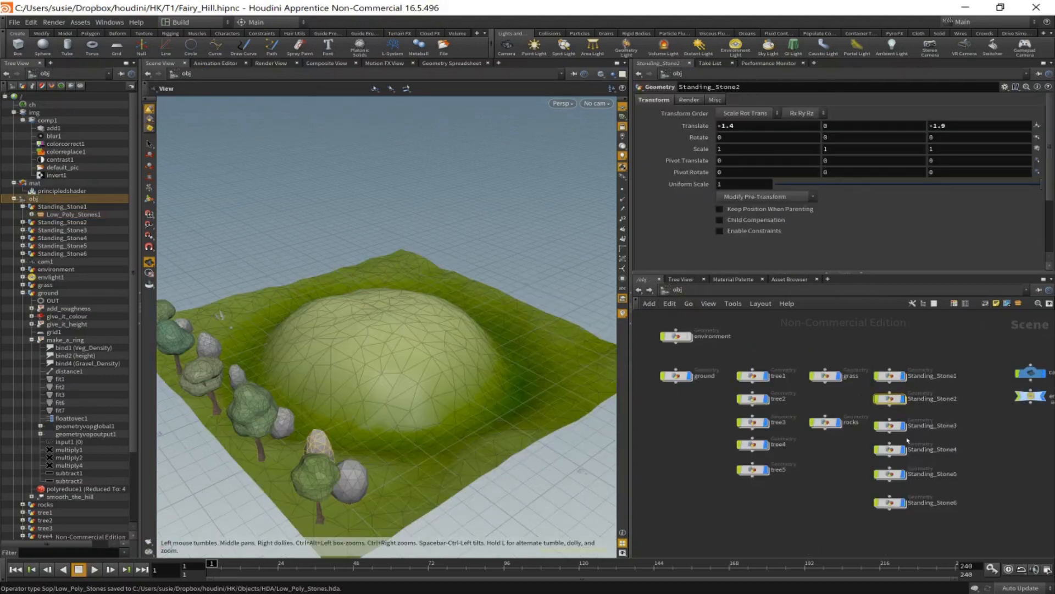
left_click(890, 427)
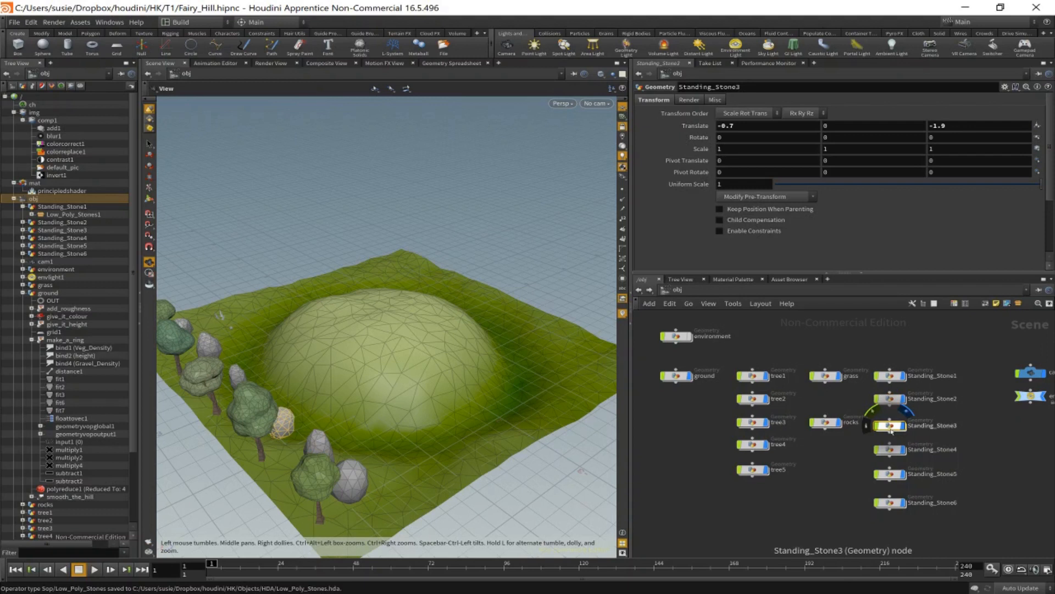
left_click(891, 449)
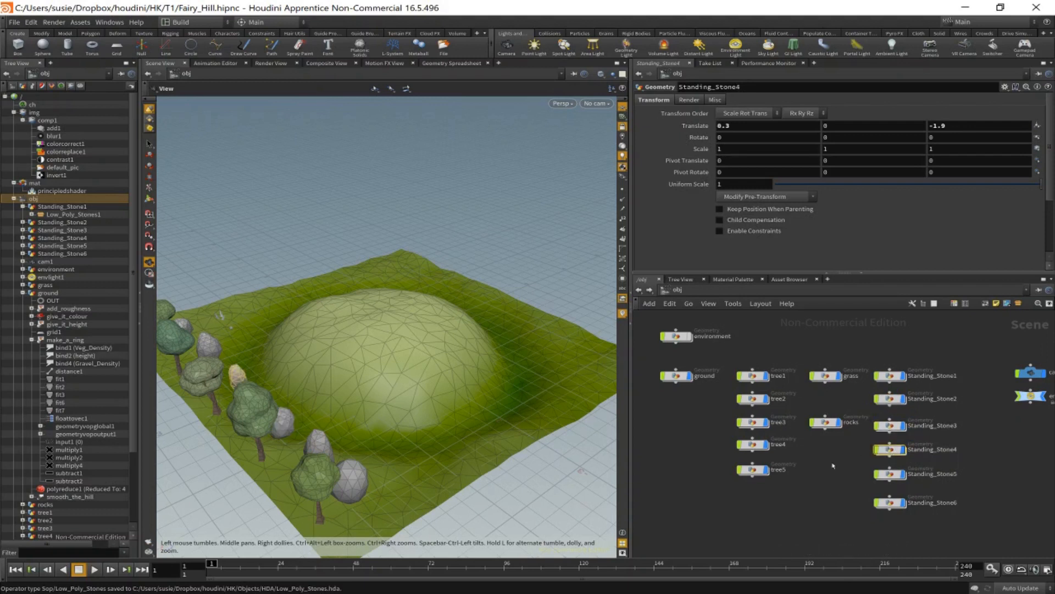
left_click_drag(512, 379, 554, 393)
scroll(516, 395, "down", 3)
left_click(1008, 469)
Step: Enter the tree1 object, frame its tree, and set Low_Poly_Tree_Deciduous1's random seed to 53
left_click(756, 376)
double_click(755, 377)
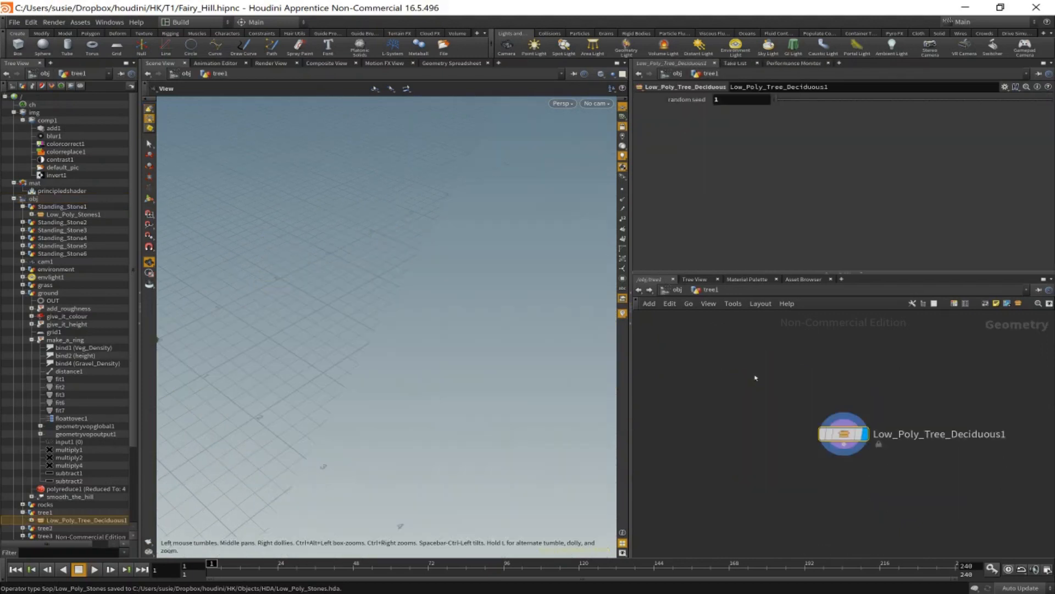
key("f")
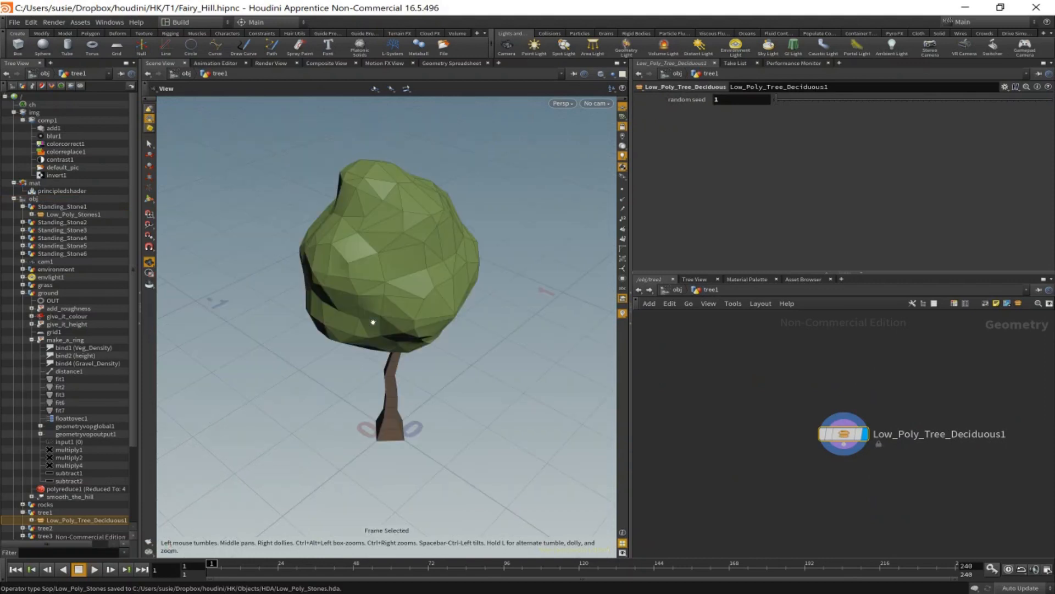
left_click_drag(504, 400, 508, 329)
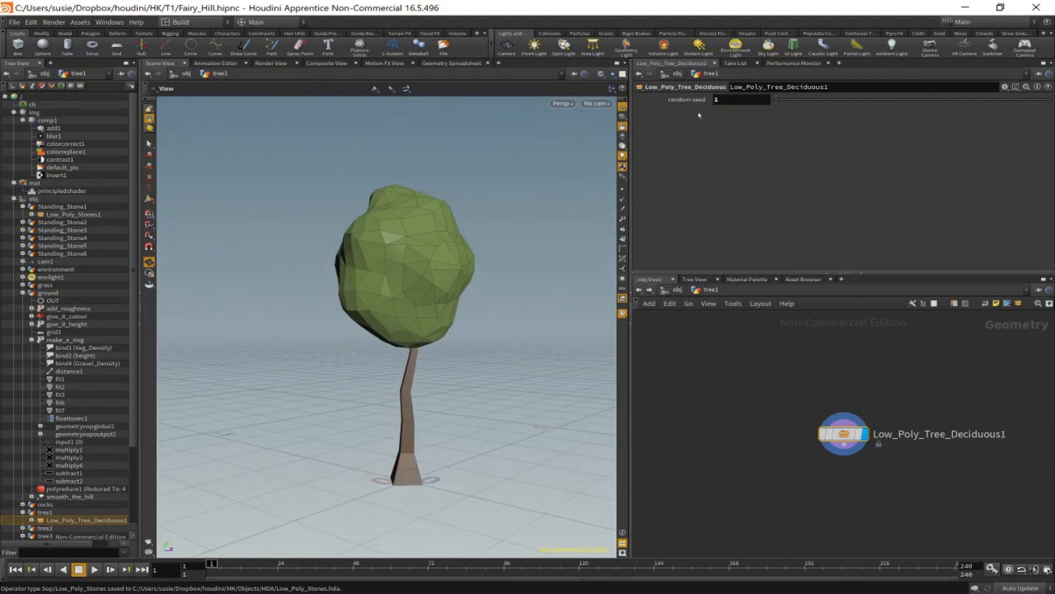
left_click_drag(780, 102, 924, 101)
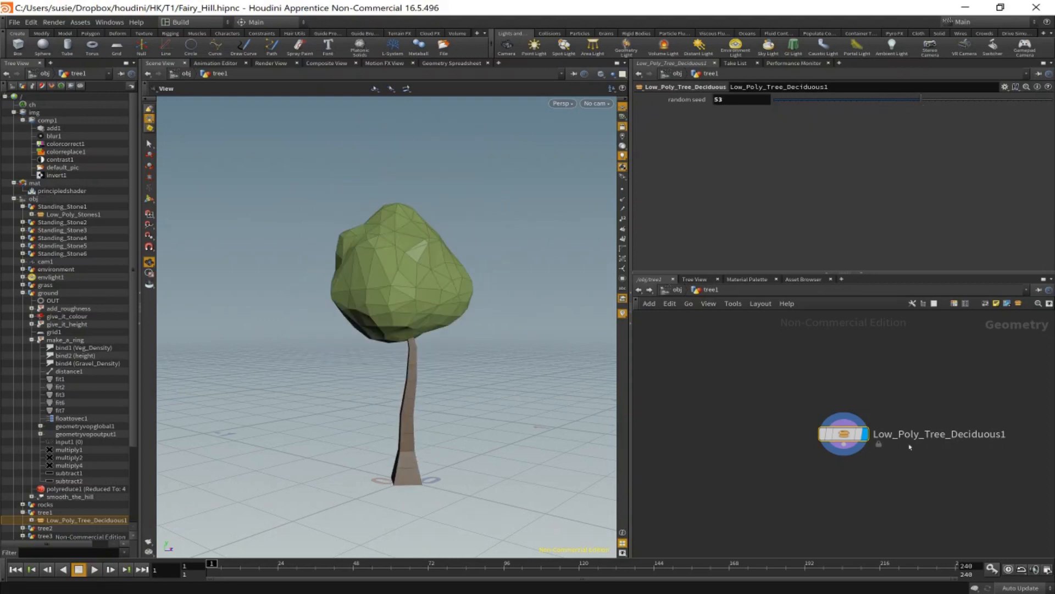
Step: Look at the node network inside the Low_Poly_Tree_Deciduous1 asset, and return to obj level
double_click(838, 437)
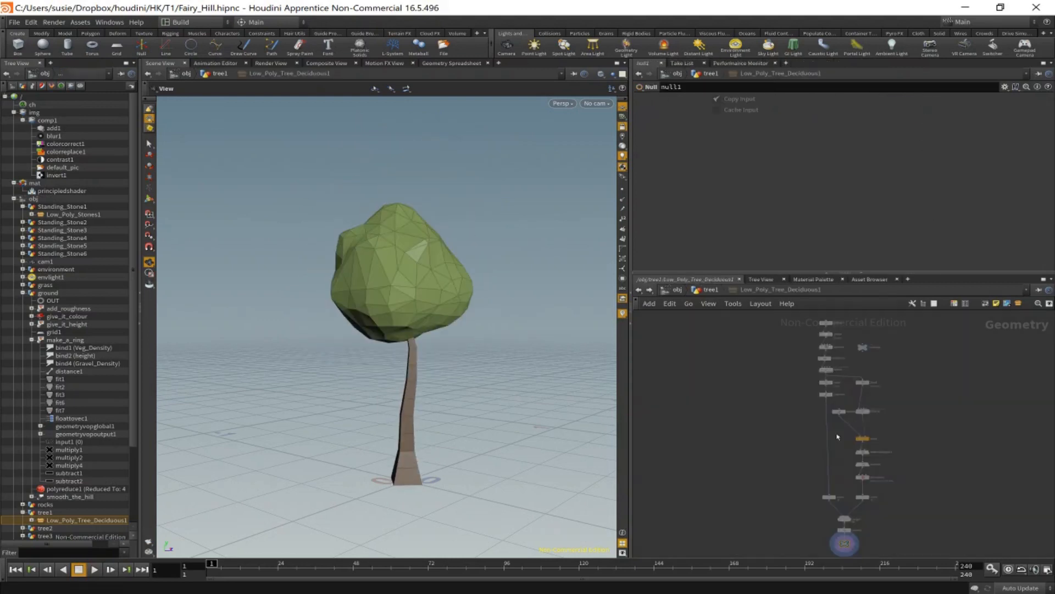
left_click(707, 290)
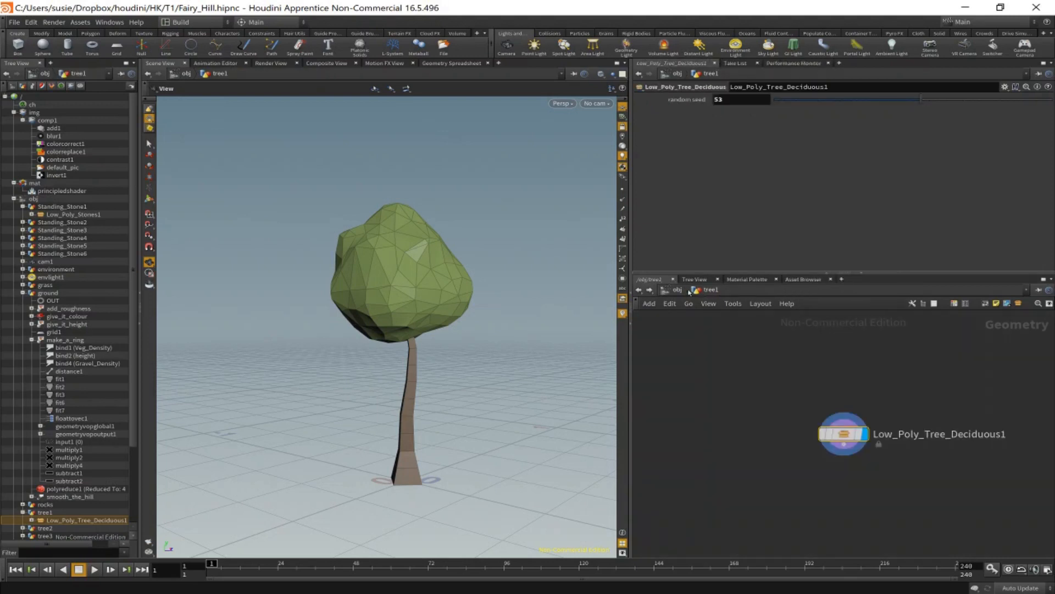
left_click(679, 291)
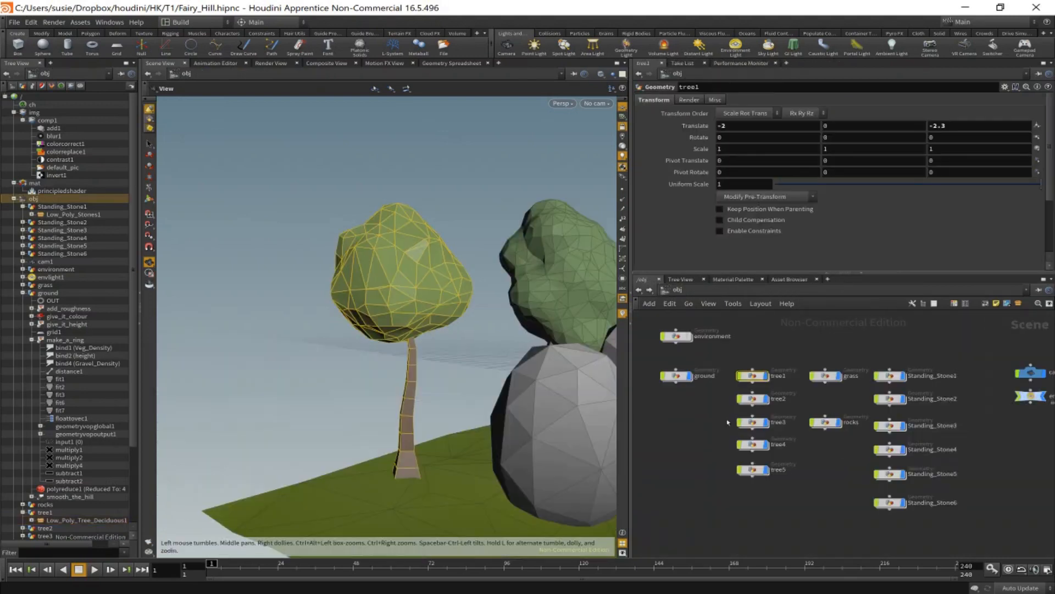
Step: Display the environment object and hide the ground, tree, grass, rocks and Standing_Stone objects
left_click(871, 486)
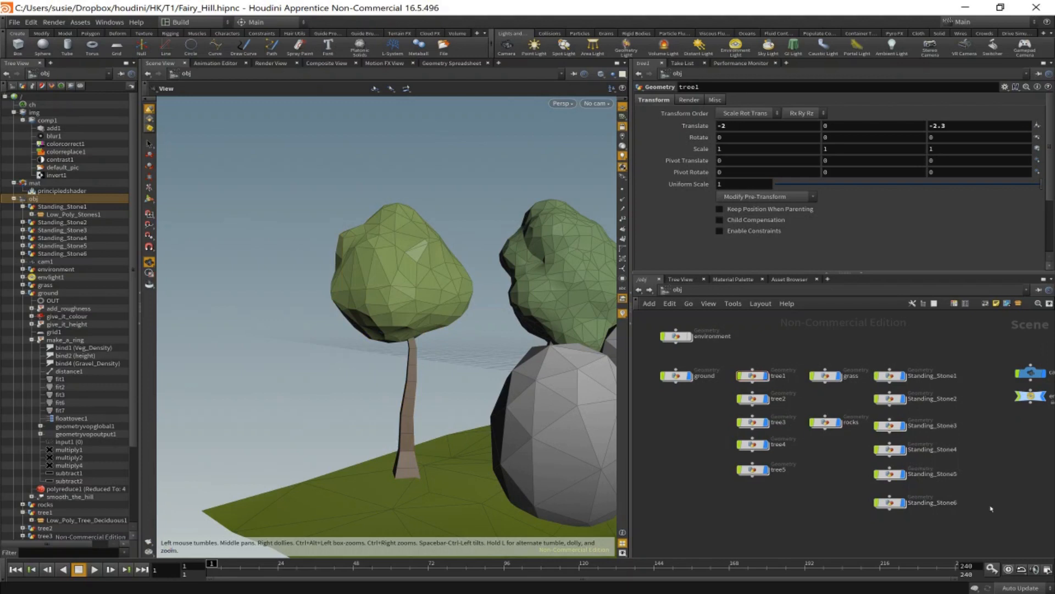
scroll(984, 506, "down", 2)
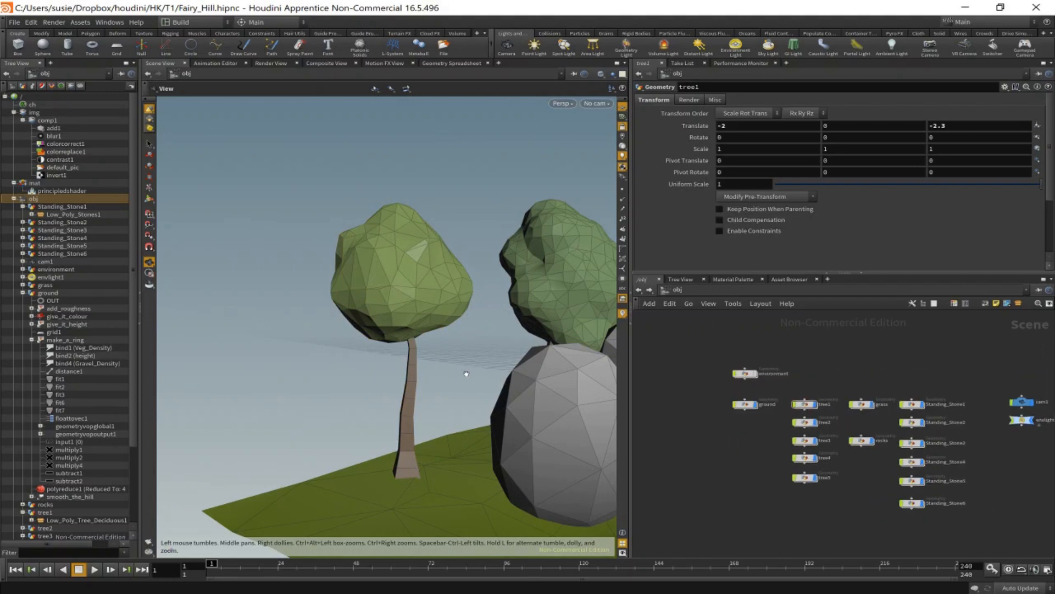
key("f")
left_click_drag(440, 313, 437, 368)
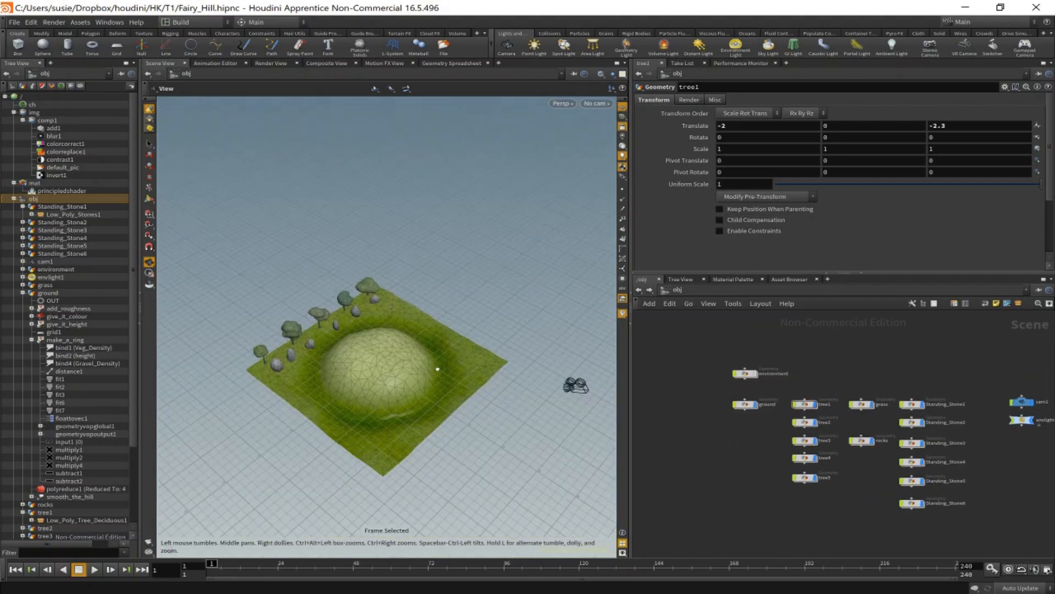
left_click(756, 363)
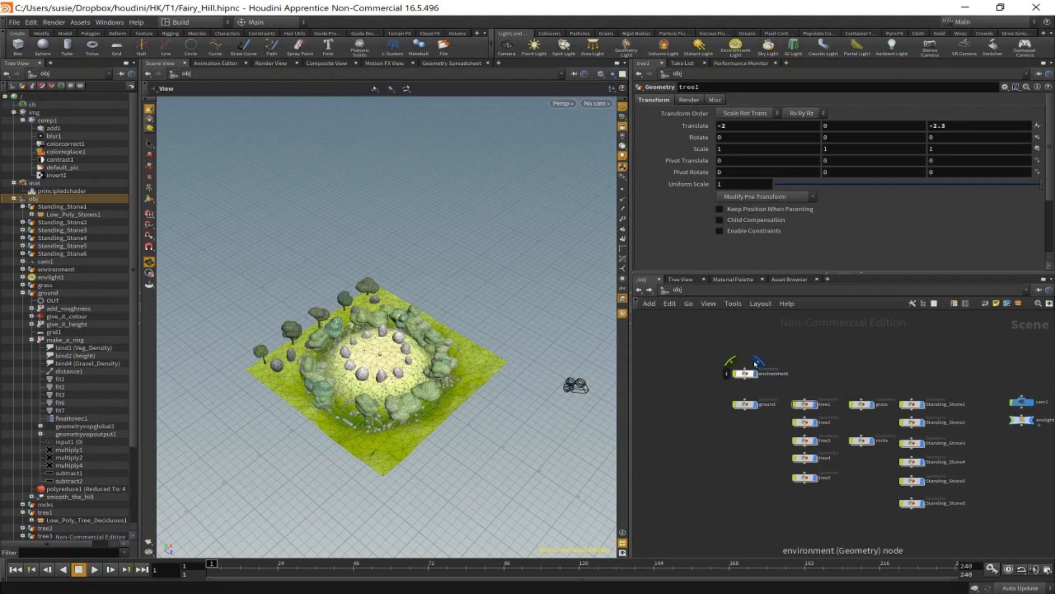
left_click_drag(720, 389, 977, 533)
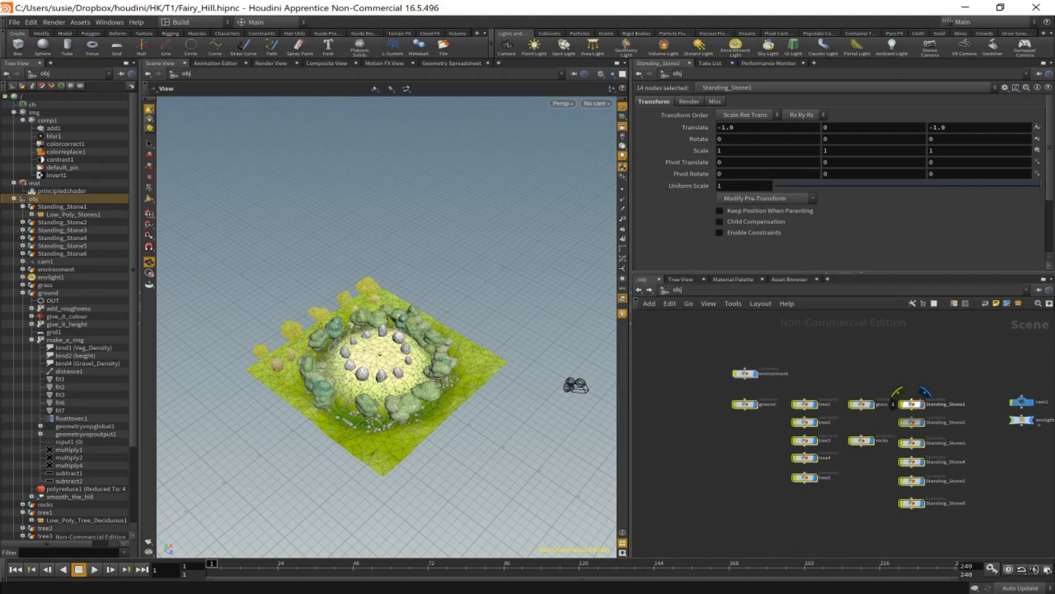
left_click(925, 395)
Step: Examine the assembled hill with its ring of trees, gravel and standing stones up close from several angles
left_click_drag(504, 377, 385, 363)
right_click_drag(453, 374, 824, 440)
middle_click_drag(354, 365, 438, 357)
left_click_drag(439, 356, 602, 328)
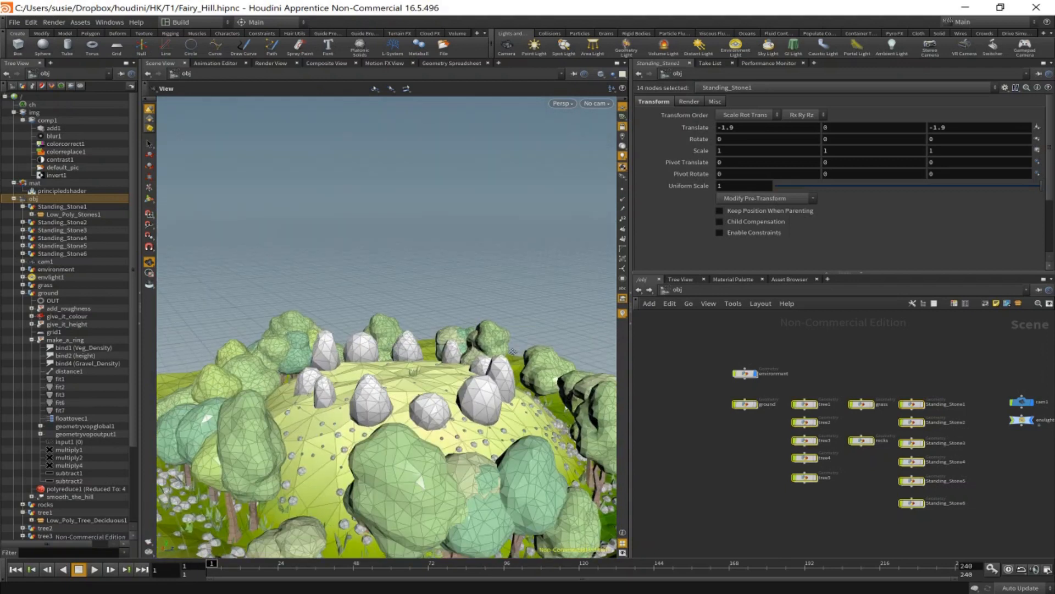
middle_click_drag(513, 351, 506, 271)
Step: Enter the environment object's geometry network and inspect its full node tree alongside the scene
double_click(742, 374)
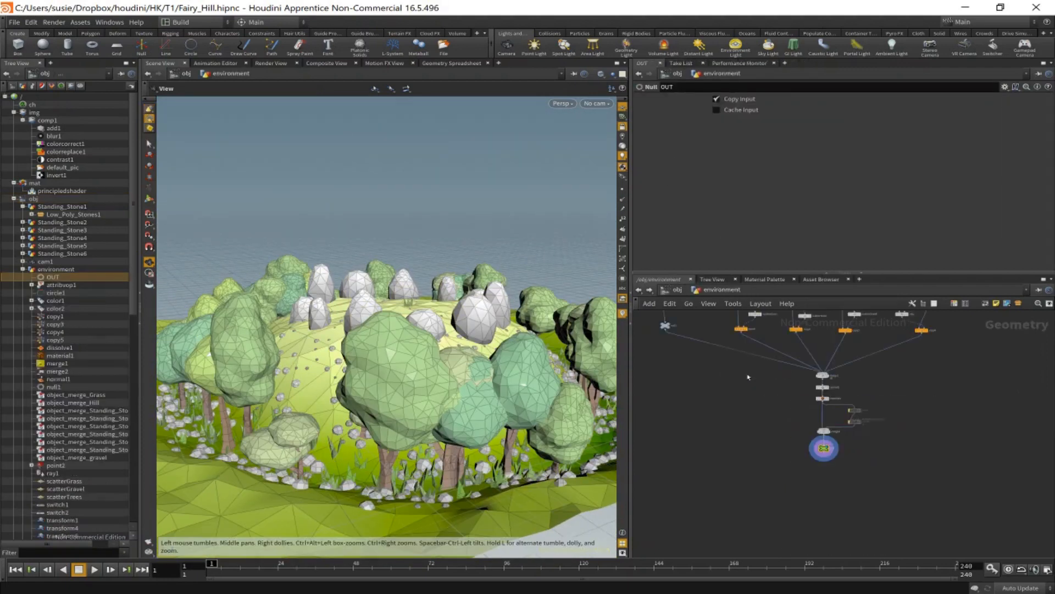
middle_click_drag(809, 342, 813, 480)
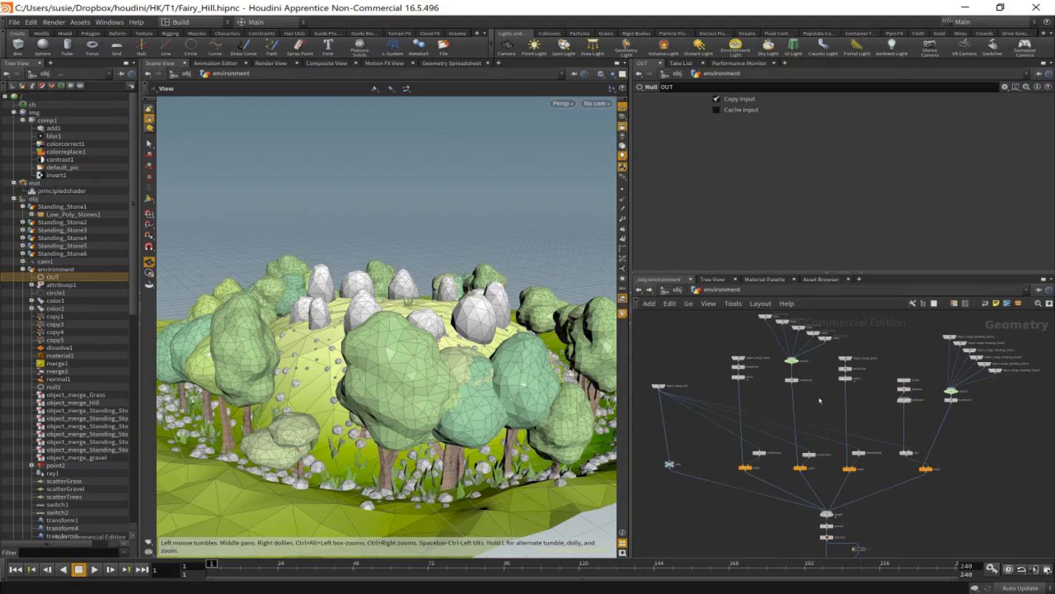
scroll(820, 401, "down", 3)
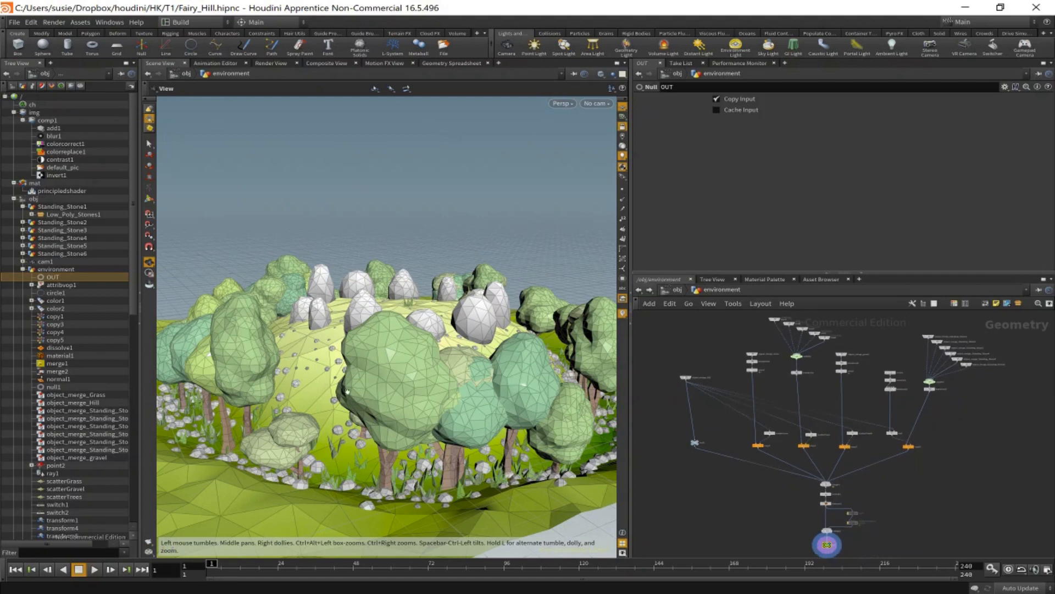
left_click_drag(347, 391, 399, 399)
middle_click_drag(399, 399, 517, 406)
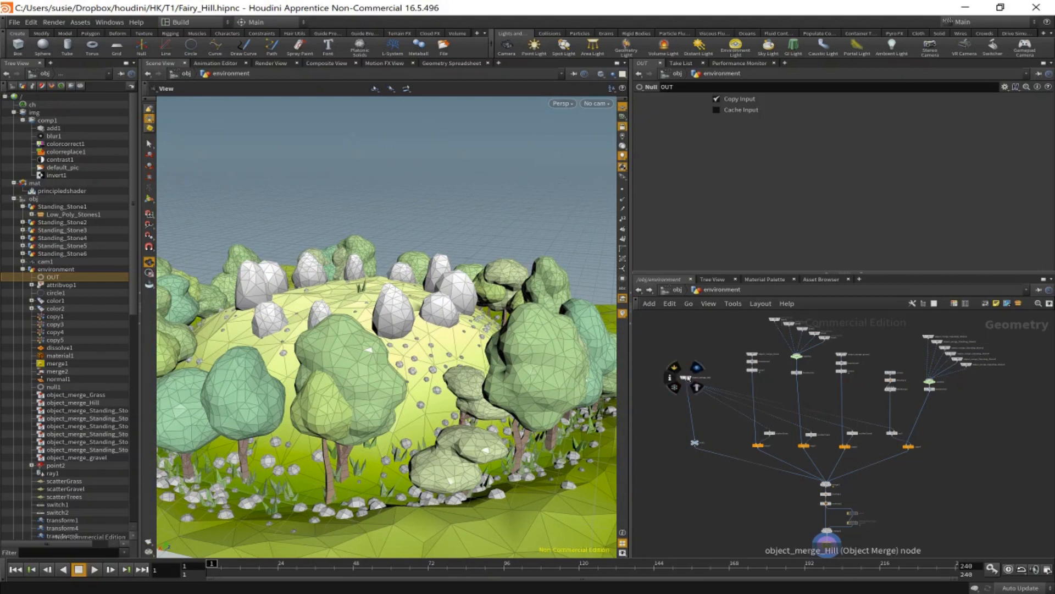
Step: Display the outputs of object_merge_Hill, object_merge_Grass and the grass branch's copy node one after another
left_click(697, 367)
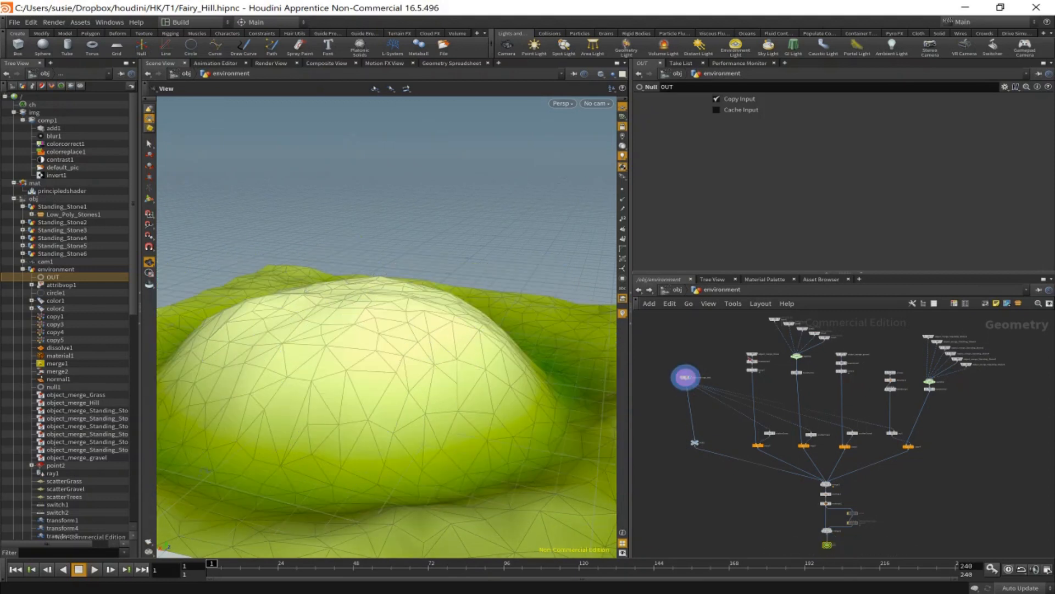
left_click(754, 352)
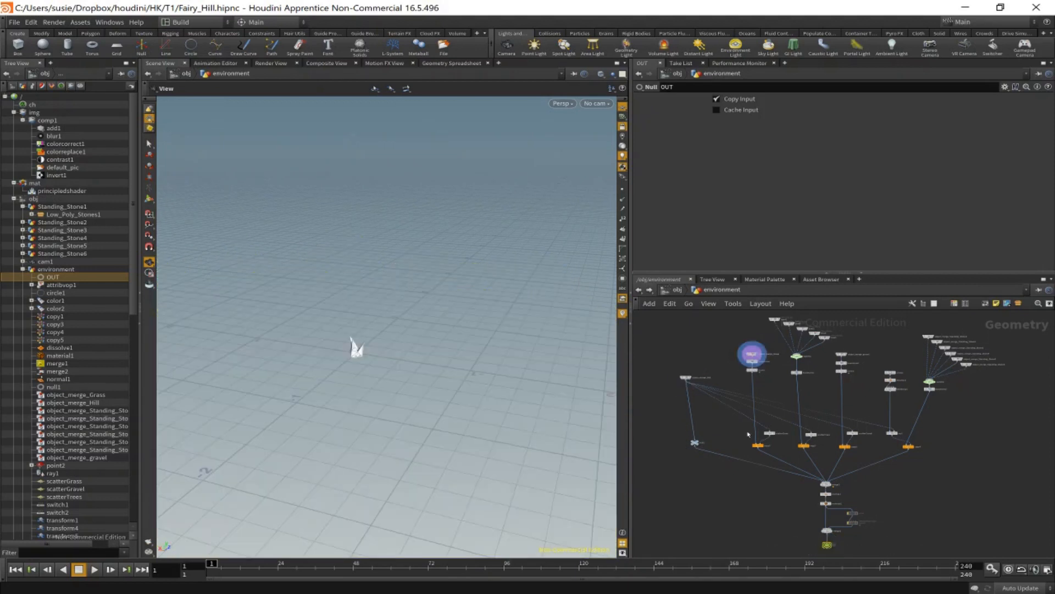
left_click(770, 439)
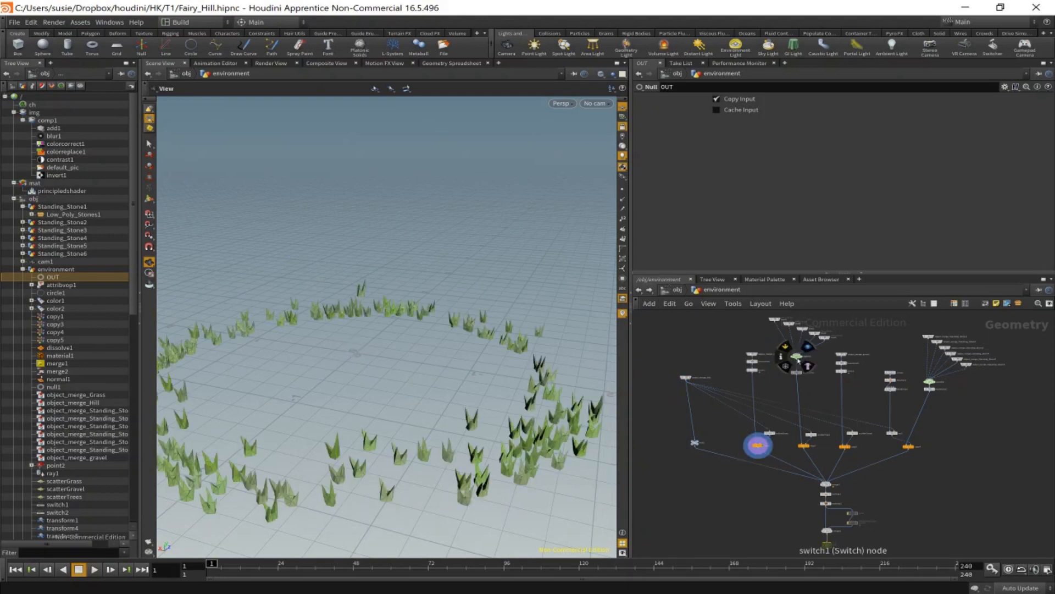
Step: Display the outputs of switch1 and copy1 in the tree branch, followed by object_merge_gravel and copy5 in the gravel branch
left_click(810, 348)
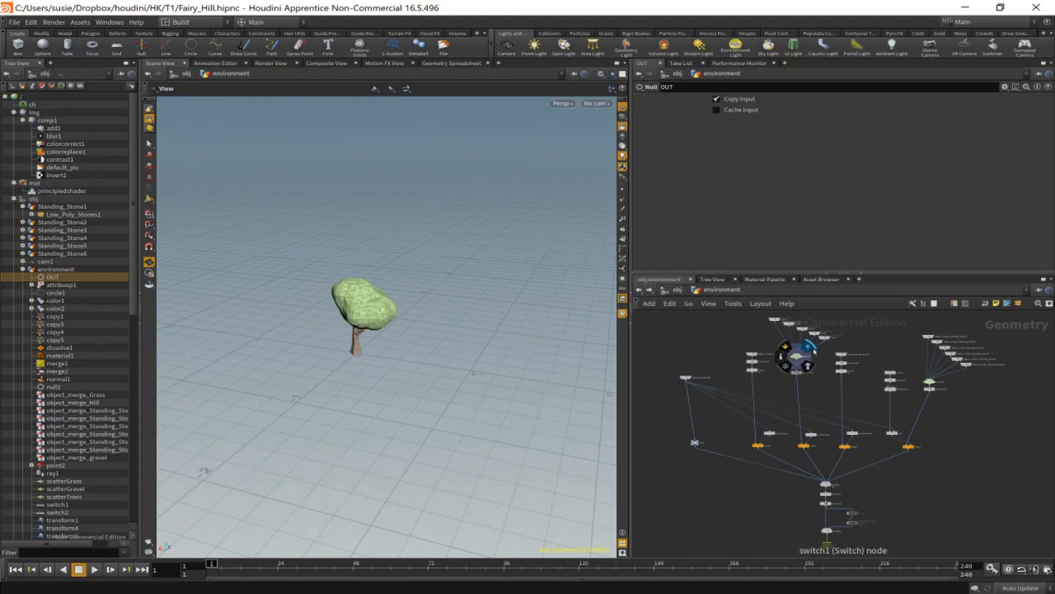
left_click(814, 437)
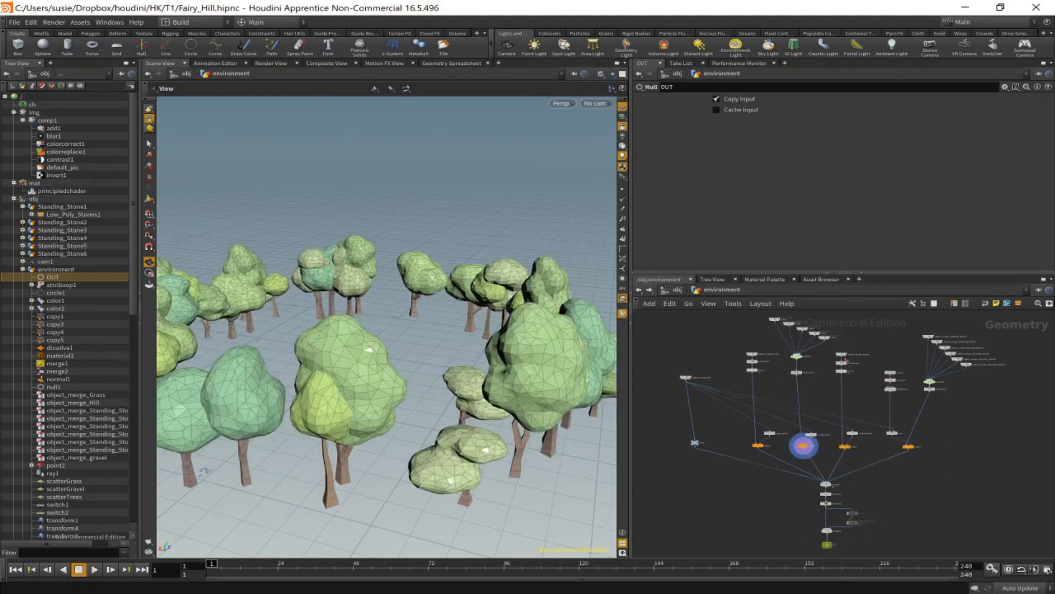
left_click(853, 344)
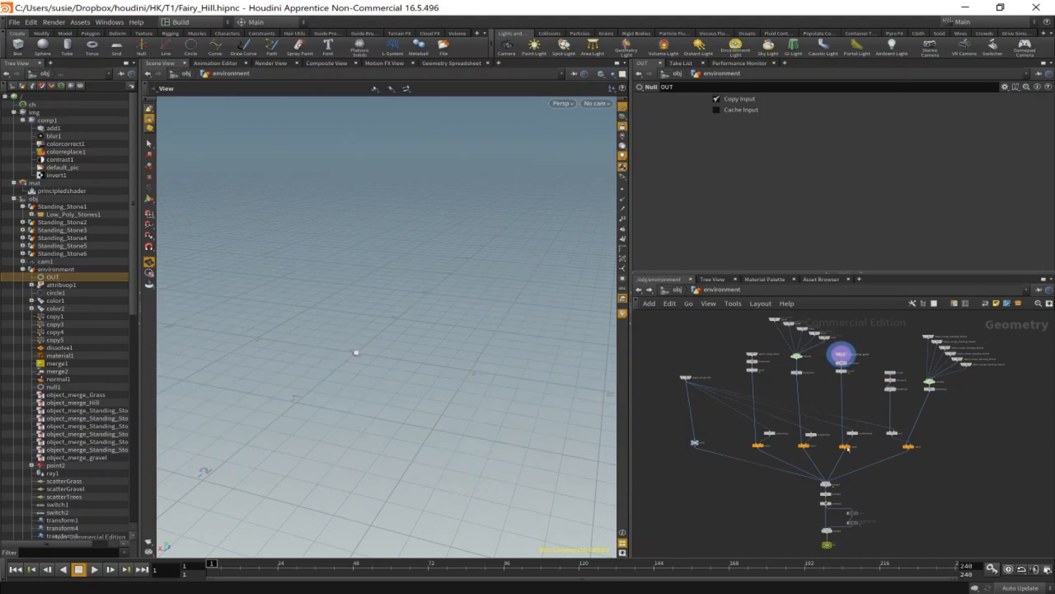
left_click(858, 437)
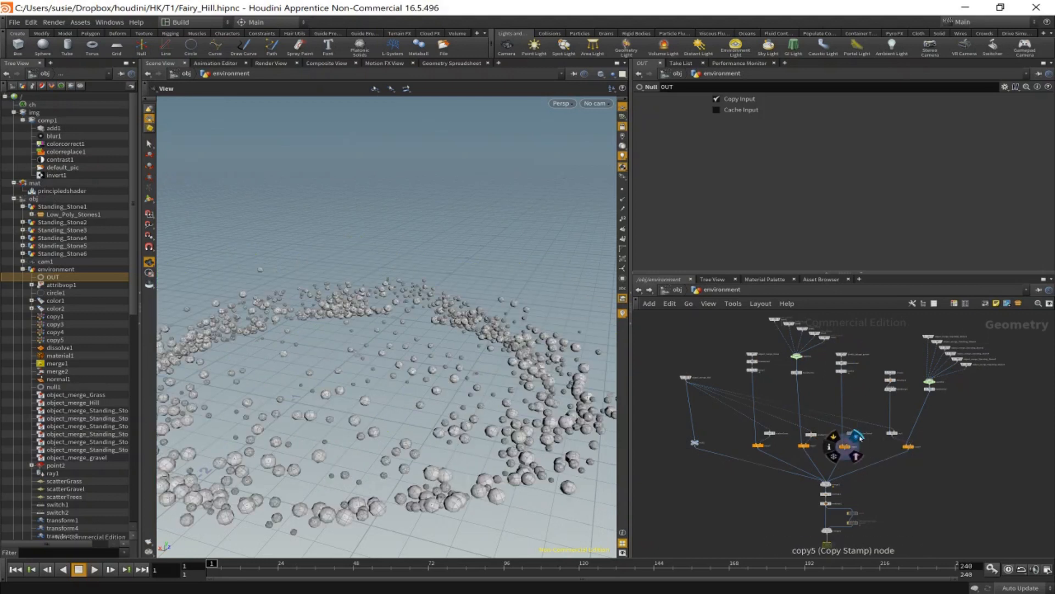
Step: Display the outputs of object_merge_Standing_Stone1 and object_merge_Standing_Stone2 one after another
middle_click_drag(951, 437, 953, 454)
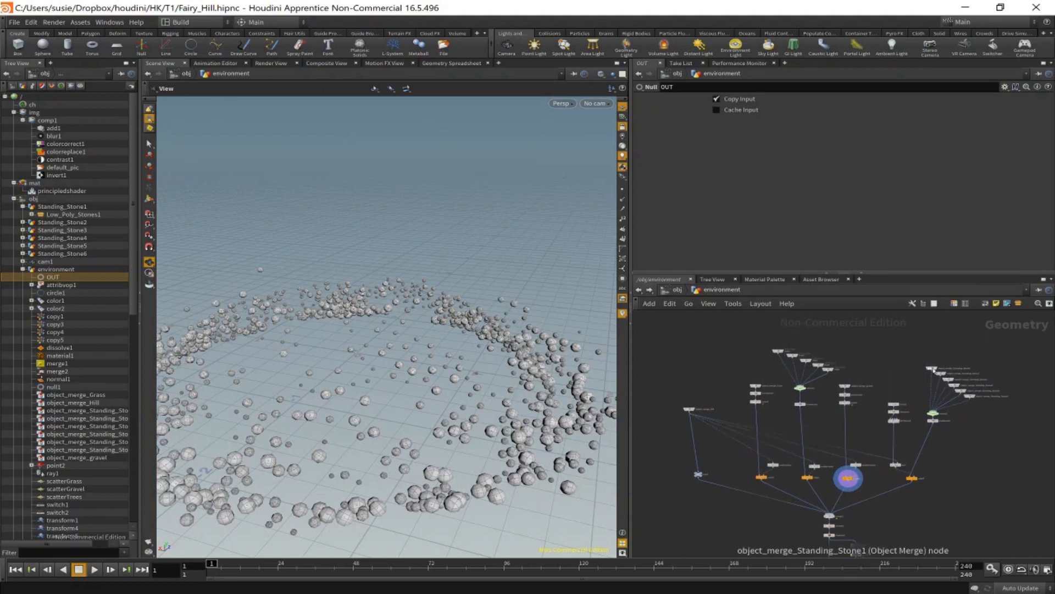
left_click(944, 356)
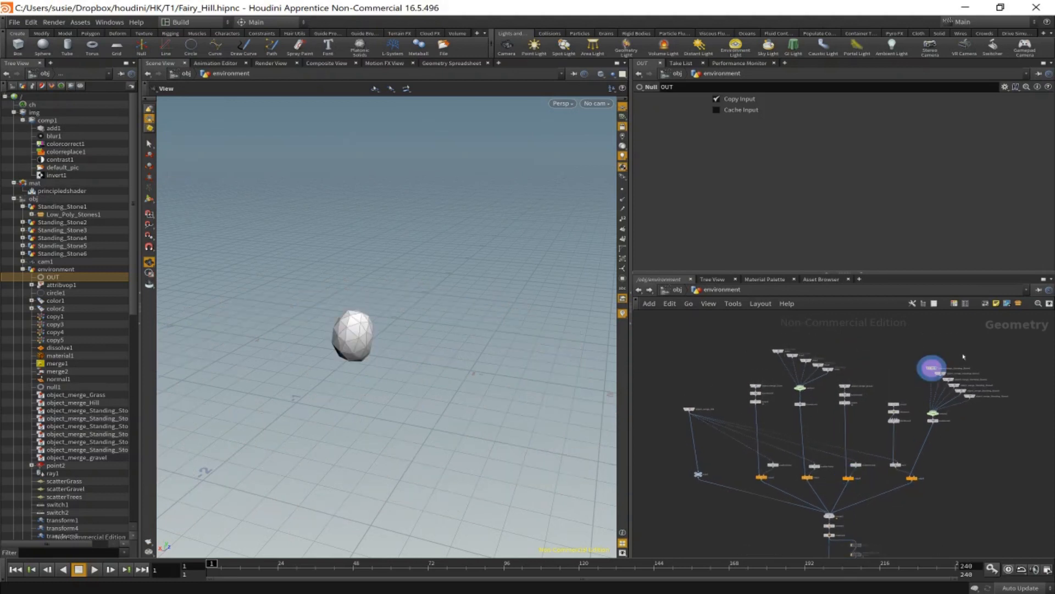
left_click(951, 364)
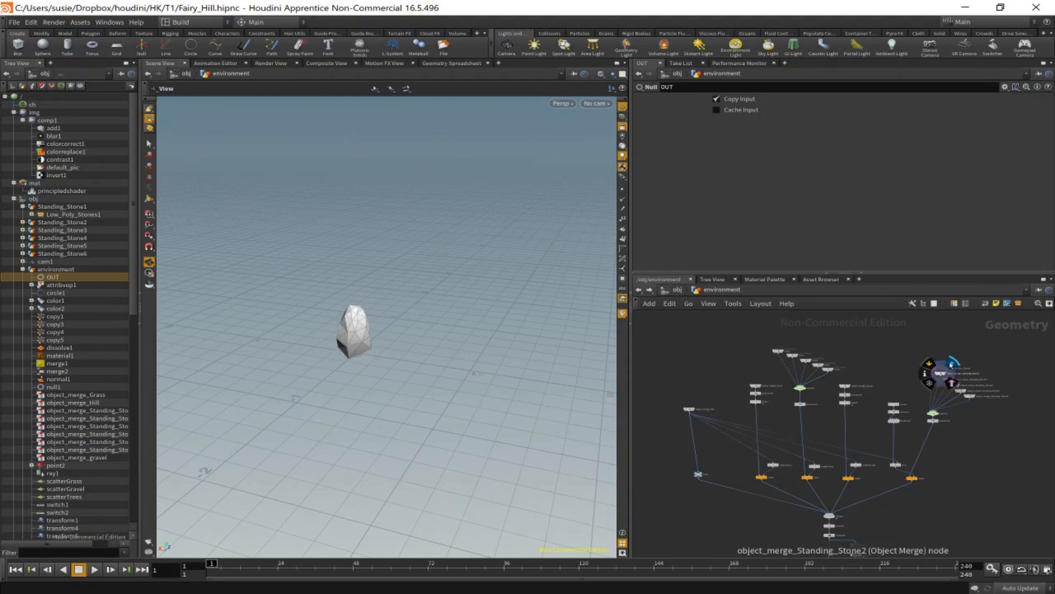
Step: Browse the source operators available to the tree1 Object Merge, expanding tree1, rocks and ground down to its OUT node, and cancel without changing the source
left_click(778, 351)
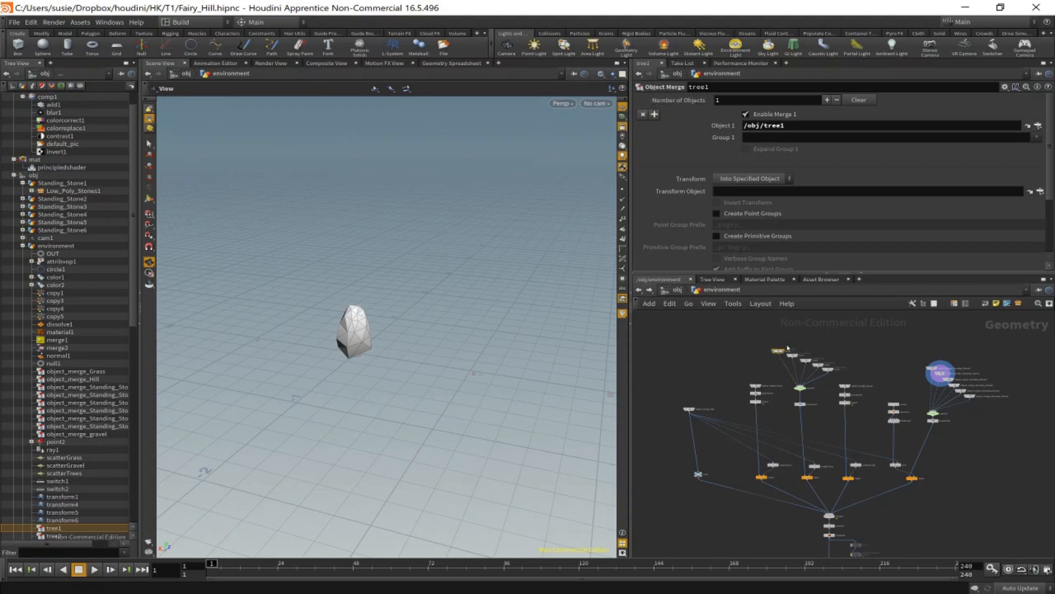
scroll(787, 348, "up", 3)
left_click(1037, 126)
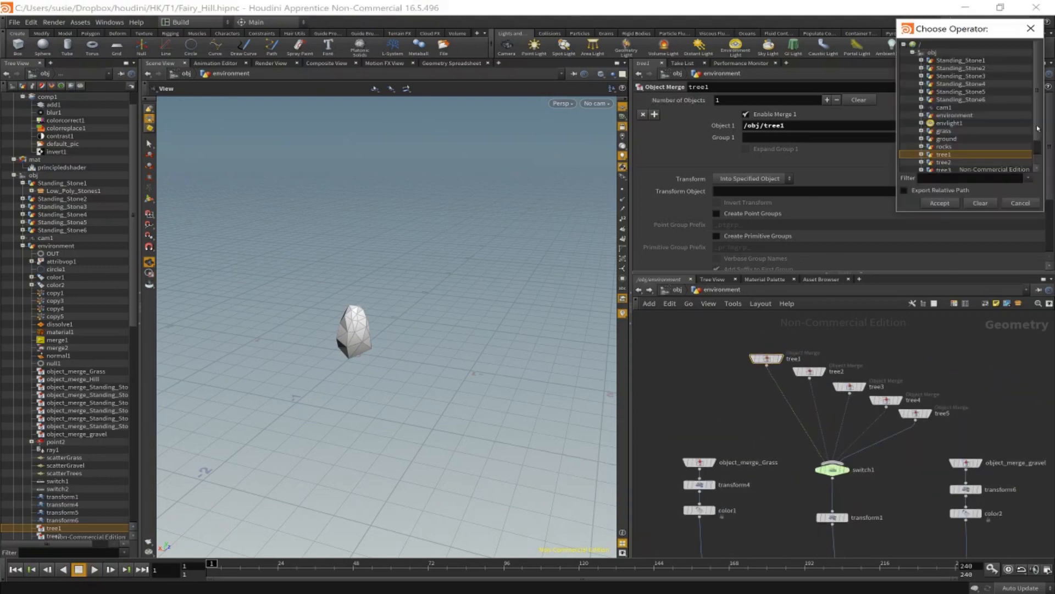
scroll(956, 124, "down", 1)
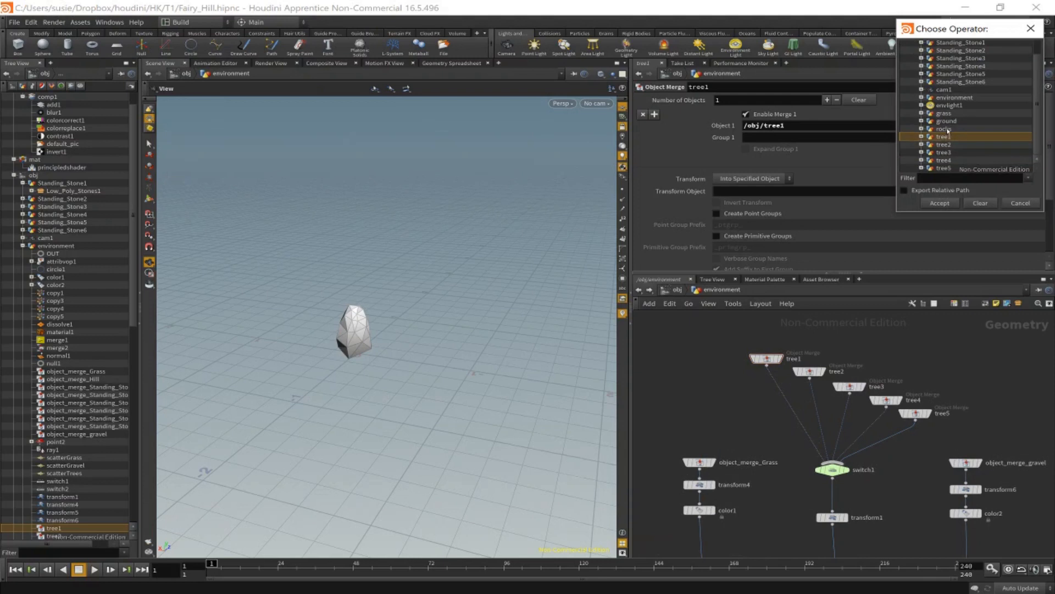
left_click(922, 137)
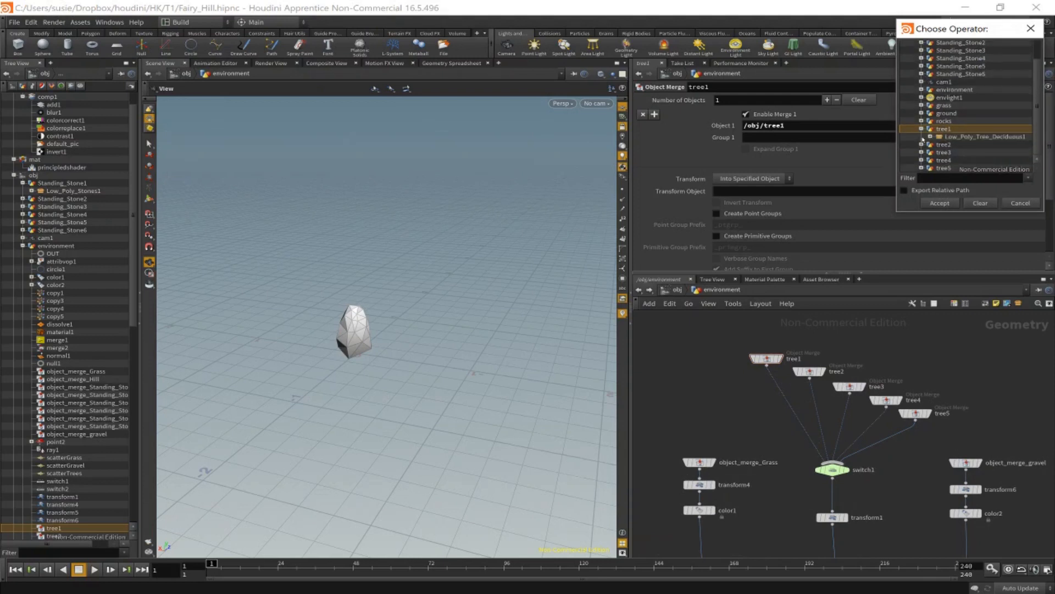
left_click(922, 121)
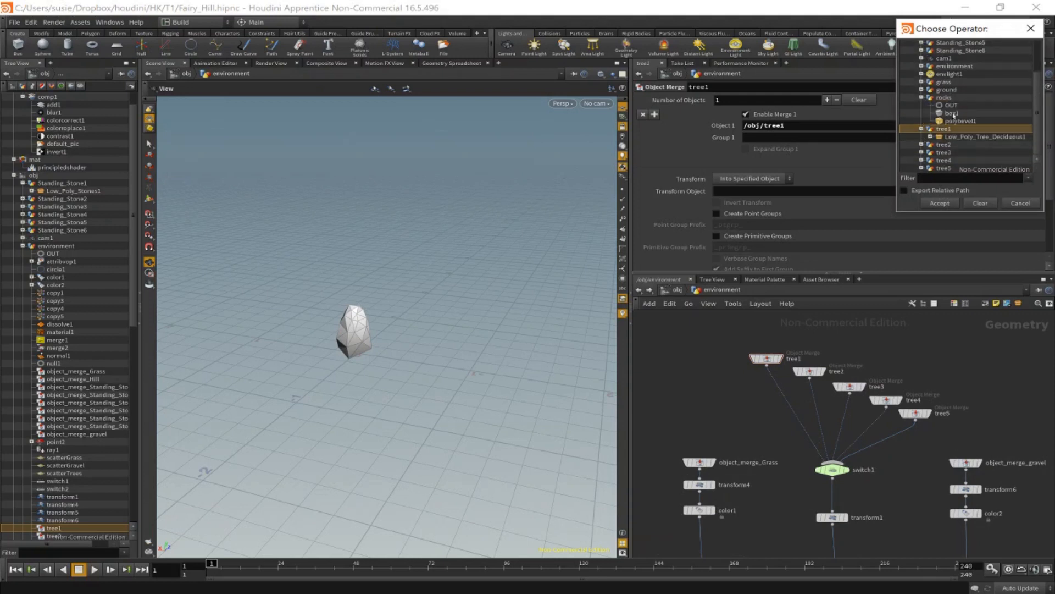
left_click(922, 90)
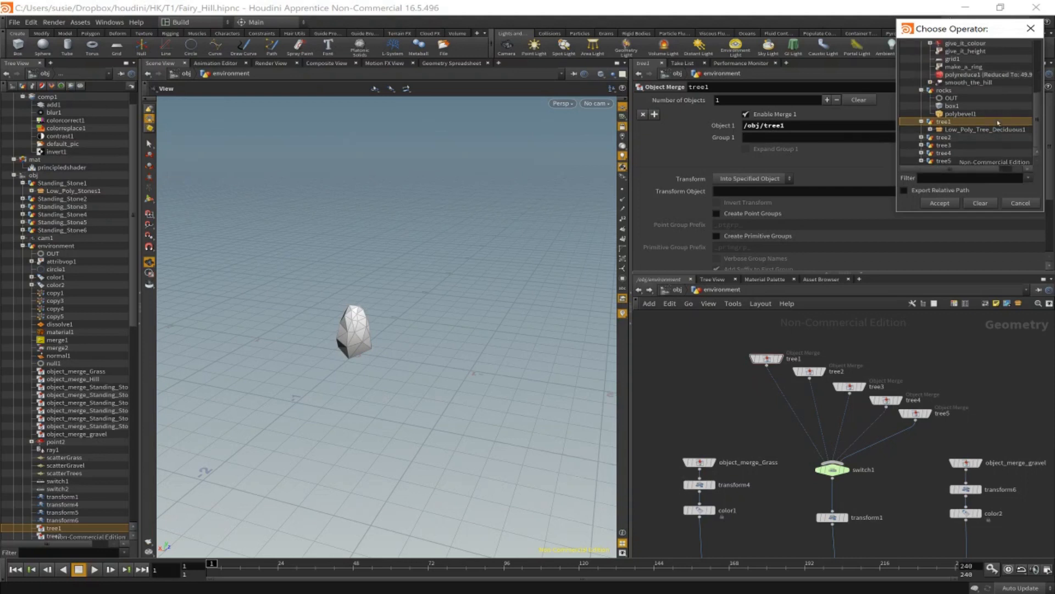
scroll(962, 98, "up", 3)
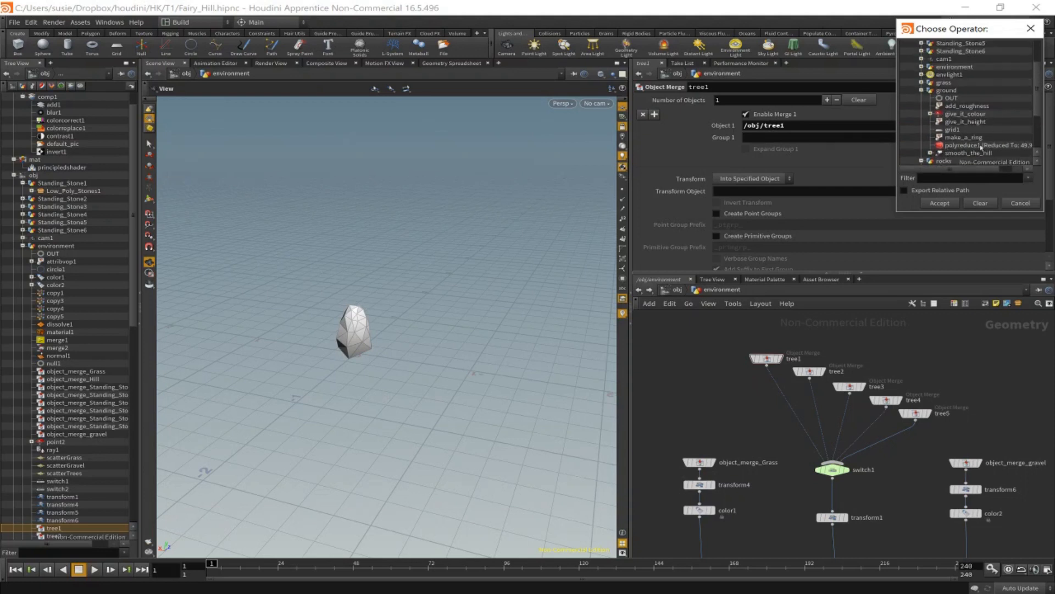
left_click(957, 98)
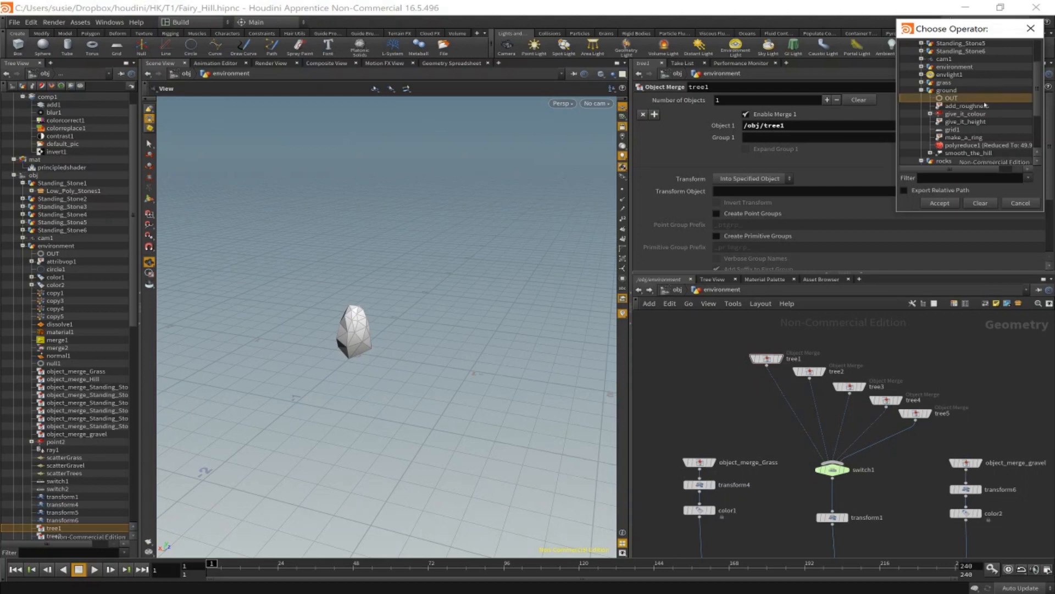
scroll(982, 128, "down", 2)
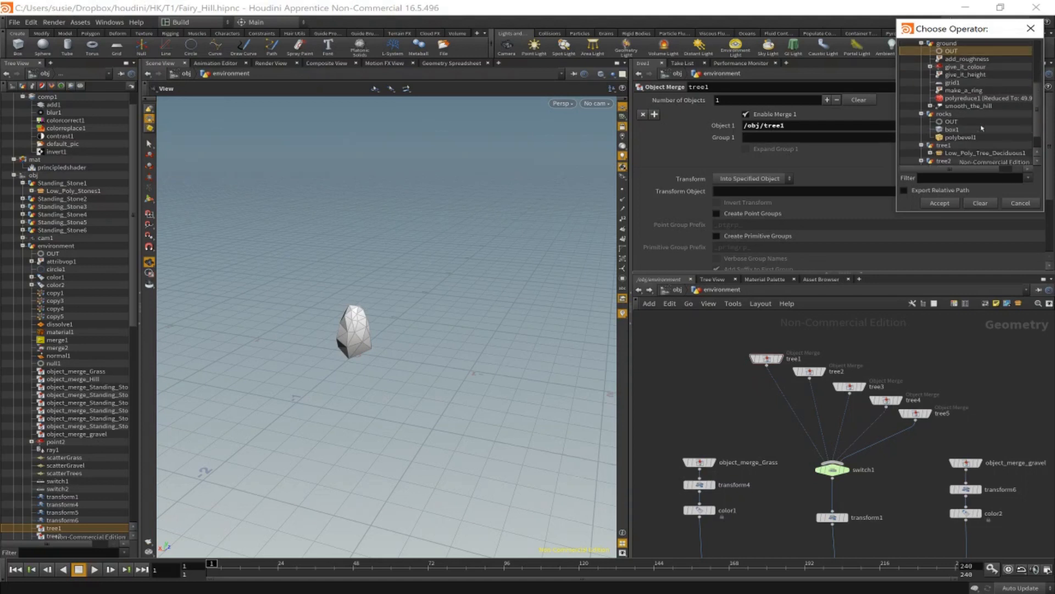
left_click(1021, 206)
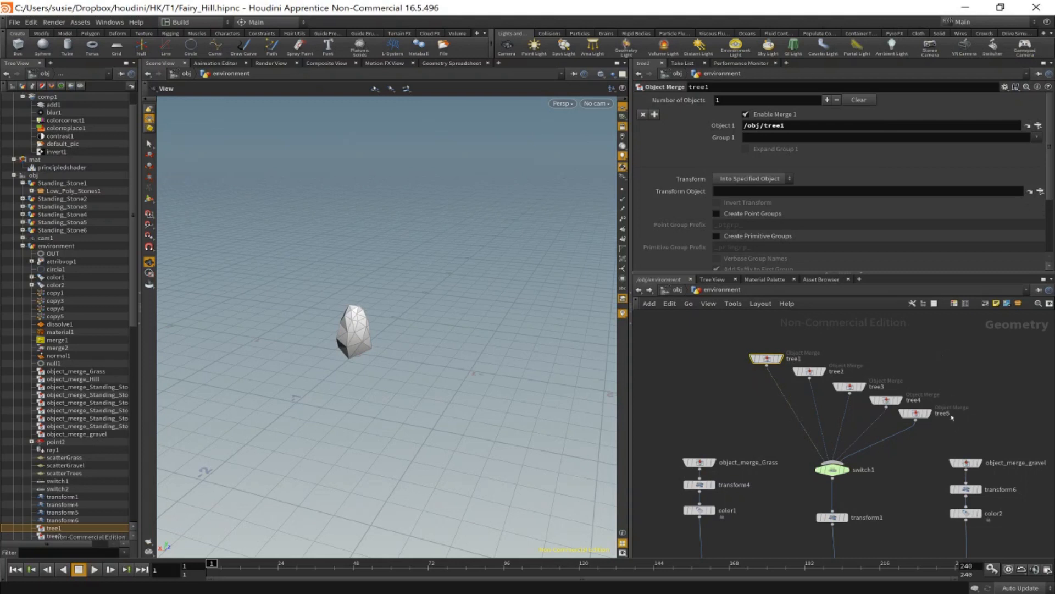
Step: With point display temporarily enabled, compare the points of scatterGrass and scatterTrees with the outputs of copy3 and copy1
scroll(967, 432, "down", 3)
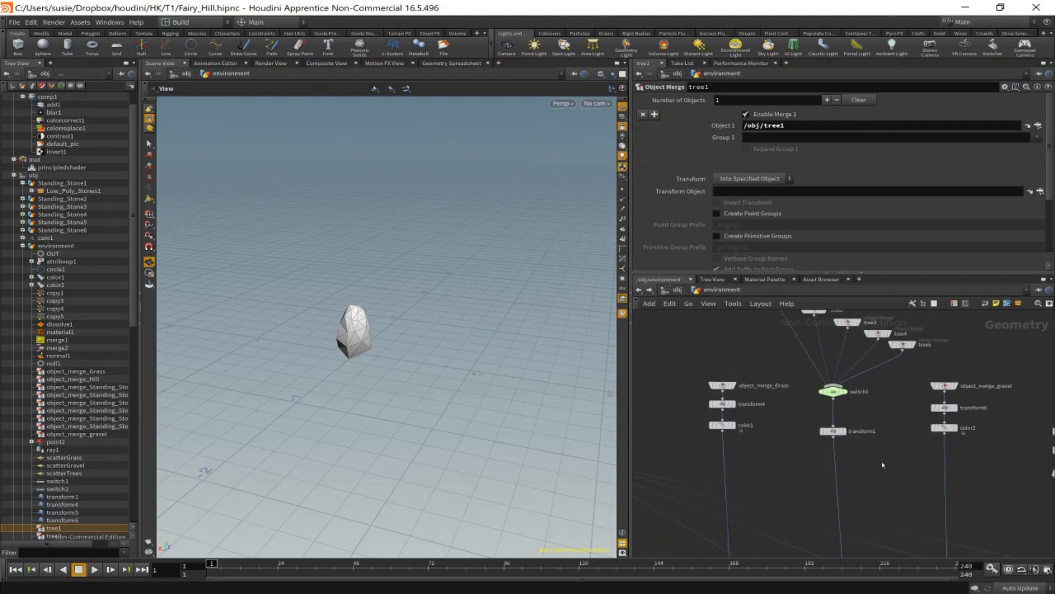
middle_click_drag(882, 487, 889, 343)
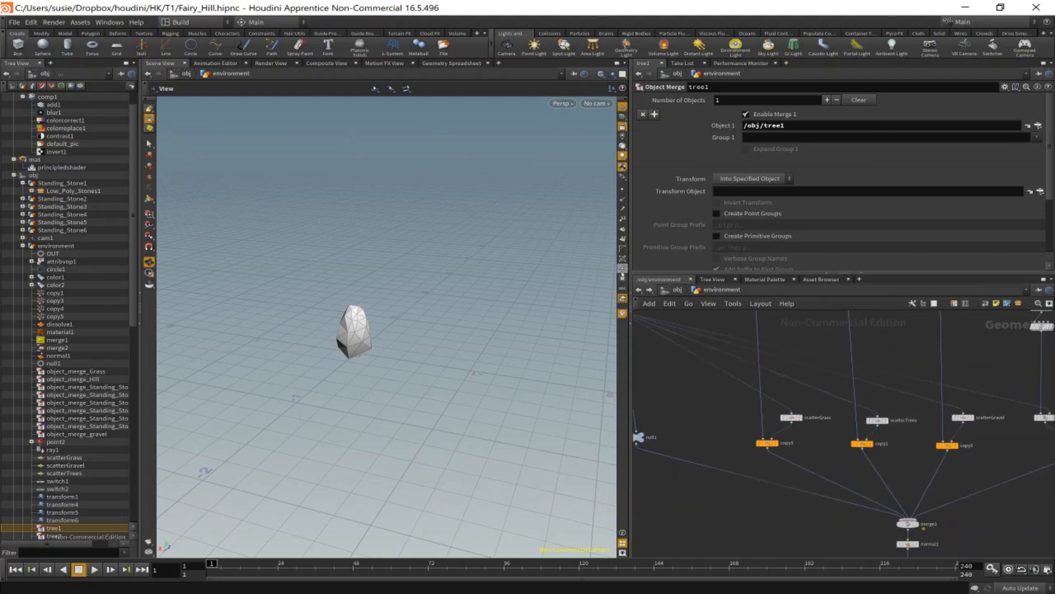
left_click(622, 189)
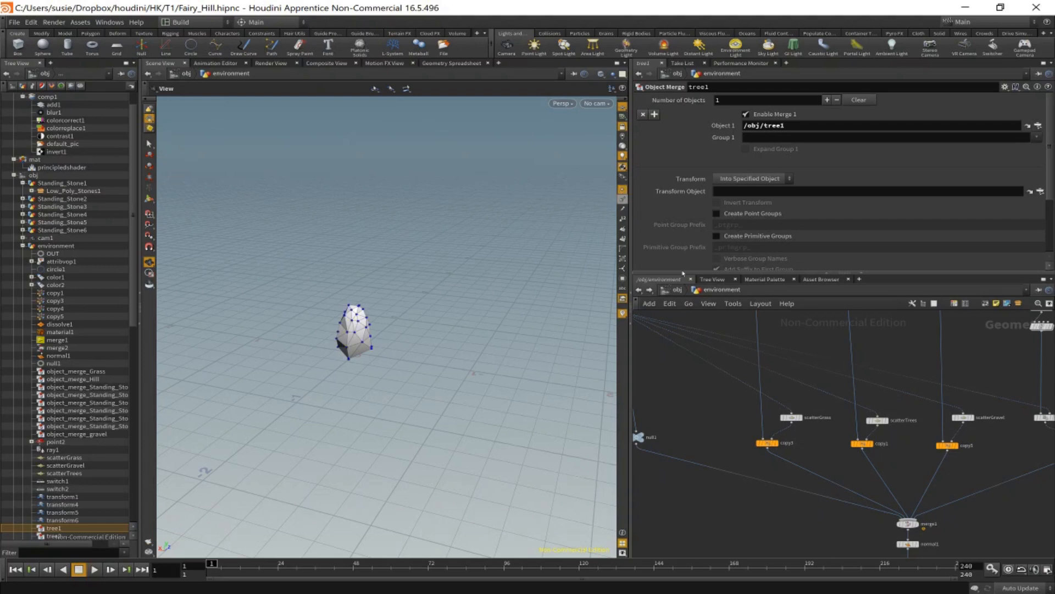
left_click(800, 417)
mouse_move(767, 449)
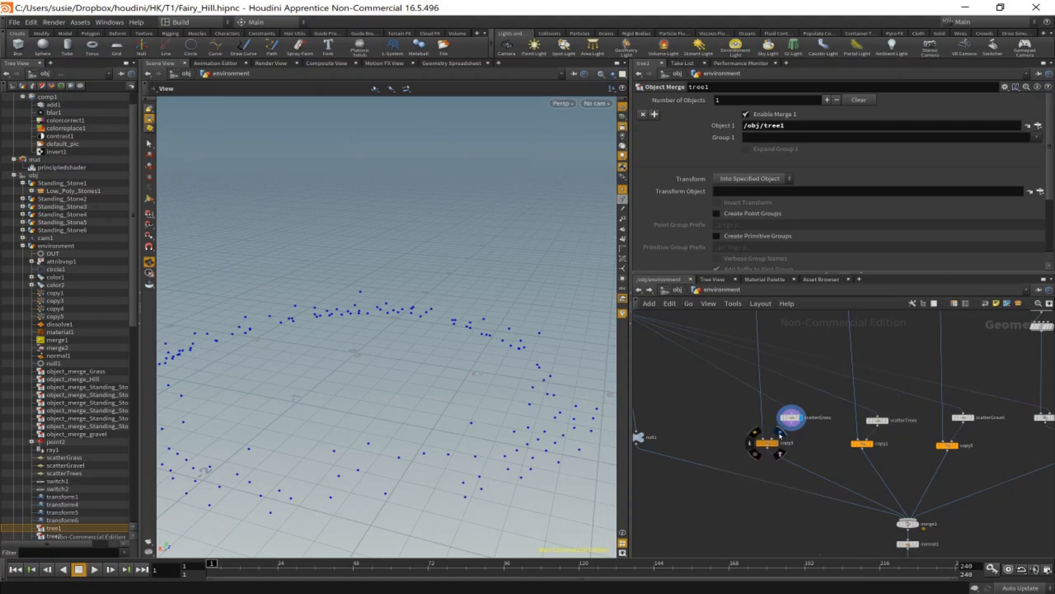
left_click(776, 446)
left_click(886, 421)
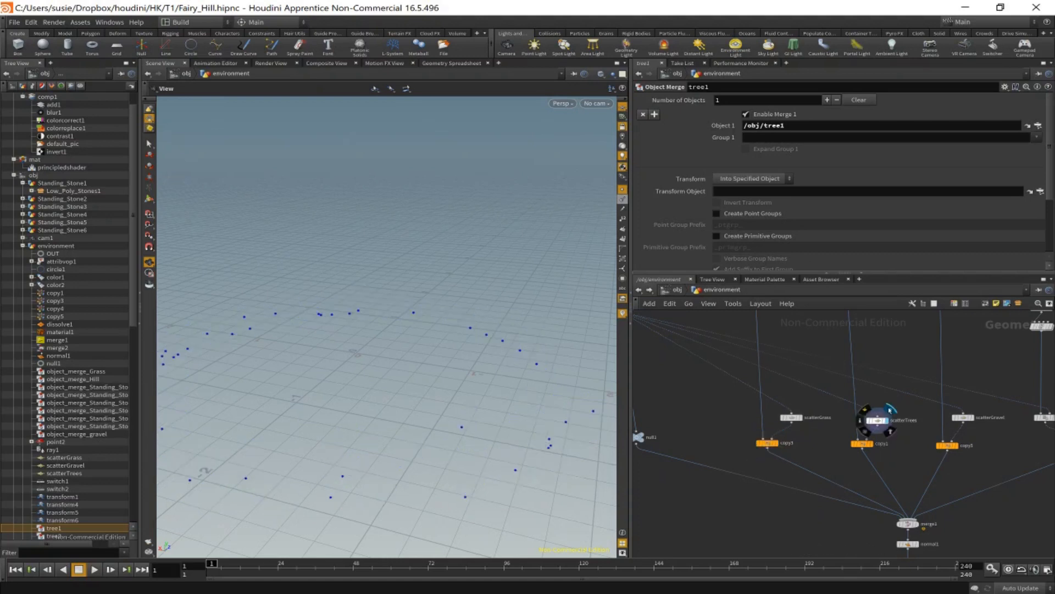
left_click(874, 447)
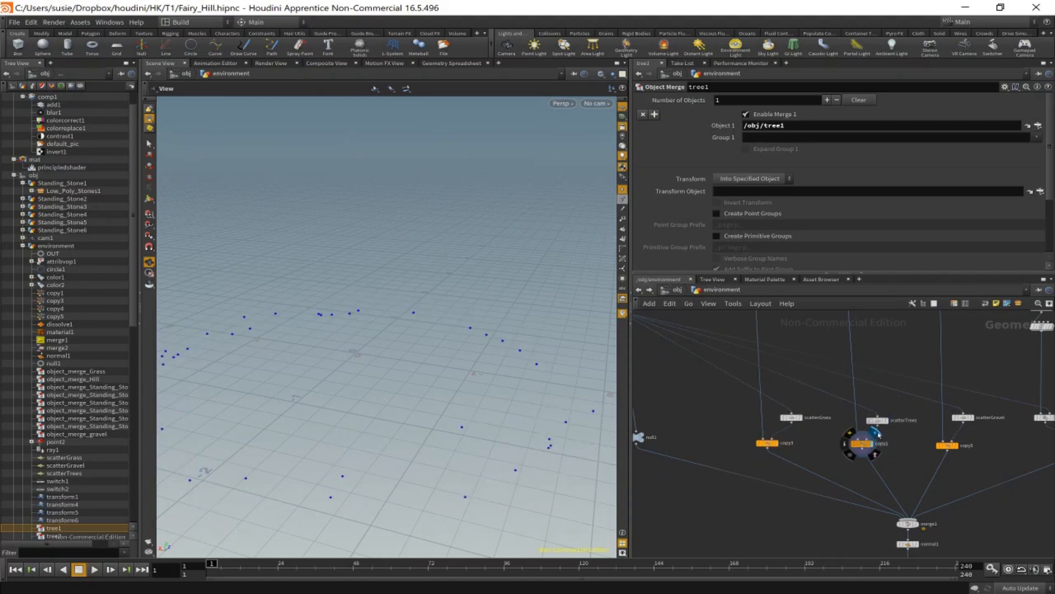
middle_click_drag(900, 484, 819, 373)
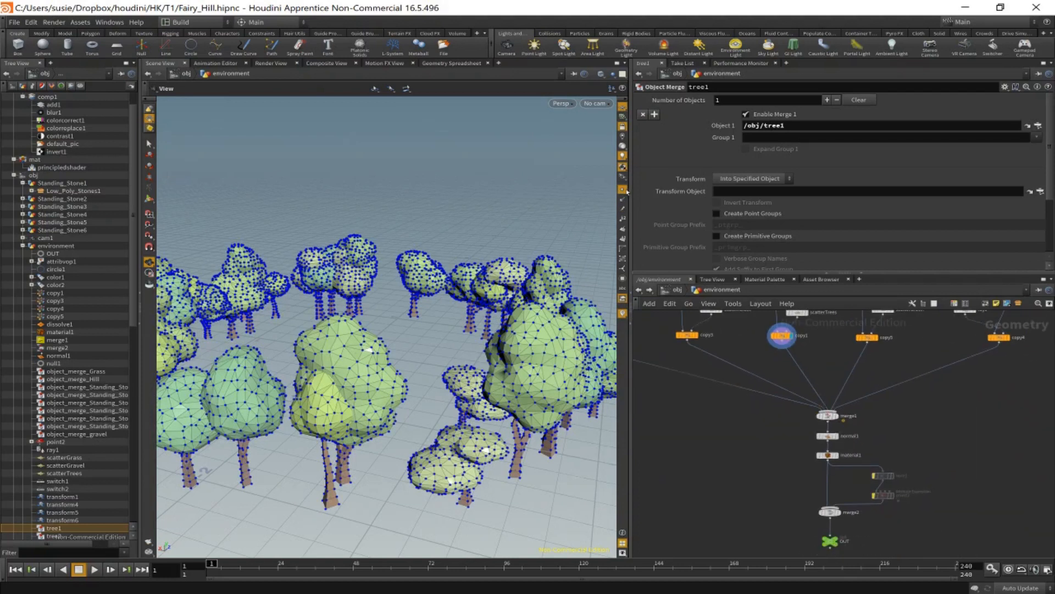
left_click(624, 189)
Step: Inspect the inputs of merge1 and display its combined output, followed by the output of the final OUT node
left_click(829, 416)
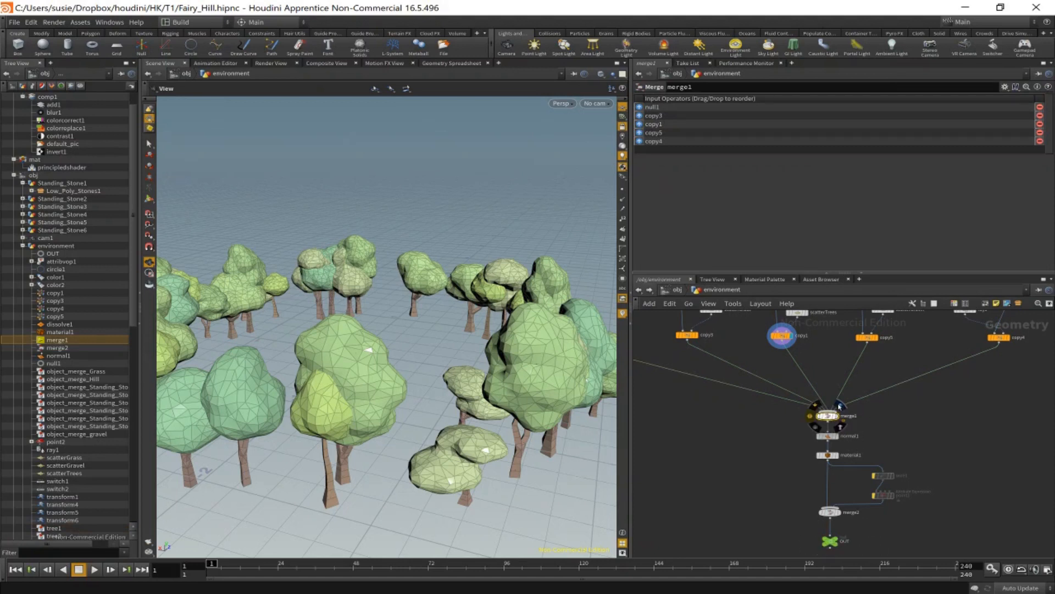
left_click(839, 407)
left_click(843, 531)
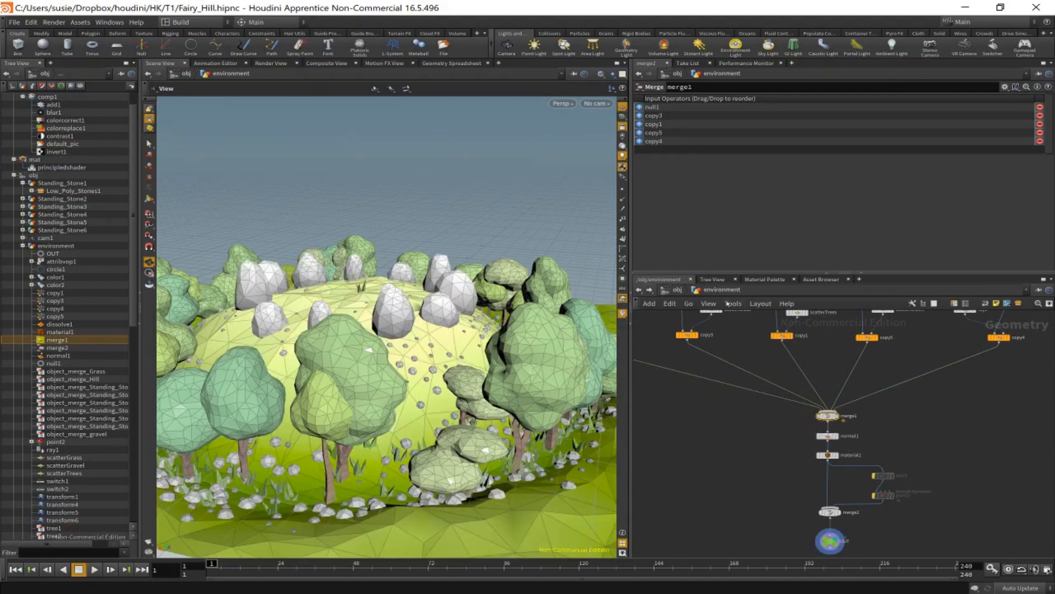
Step: Return to the object level and lower the ground object's hill parameter to 0.119, checking how the scene adapts
left_click(677, 290)
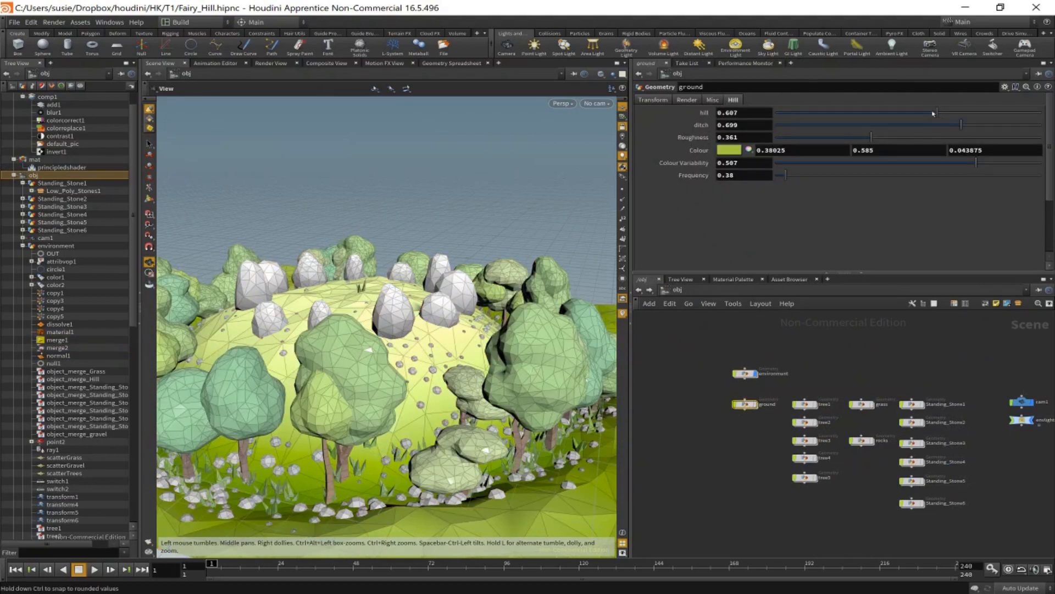
left_click_drag(924, 113, 902, 114)
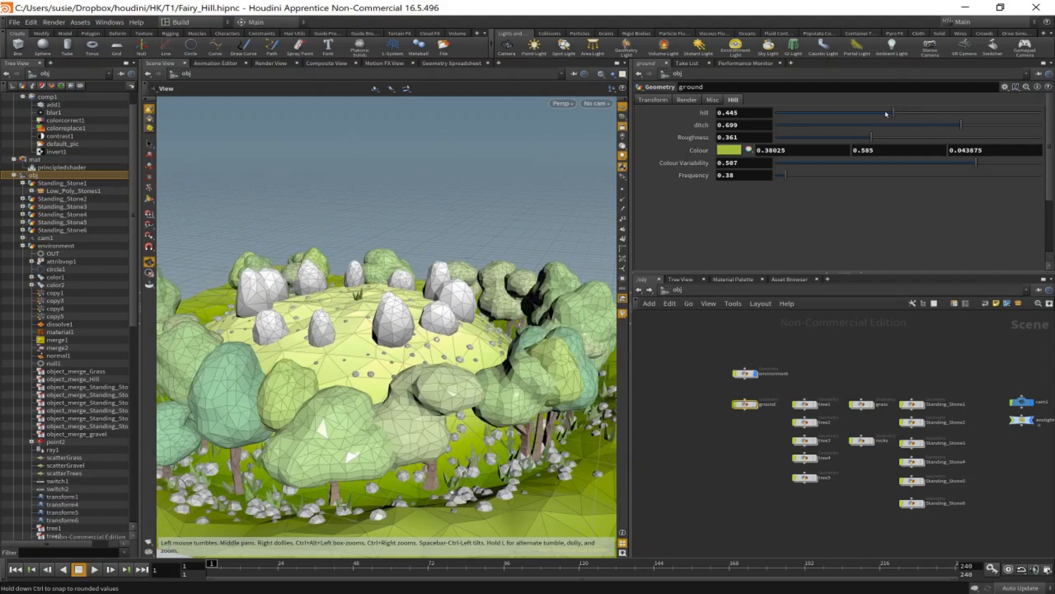
left_click(815, 114)
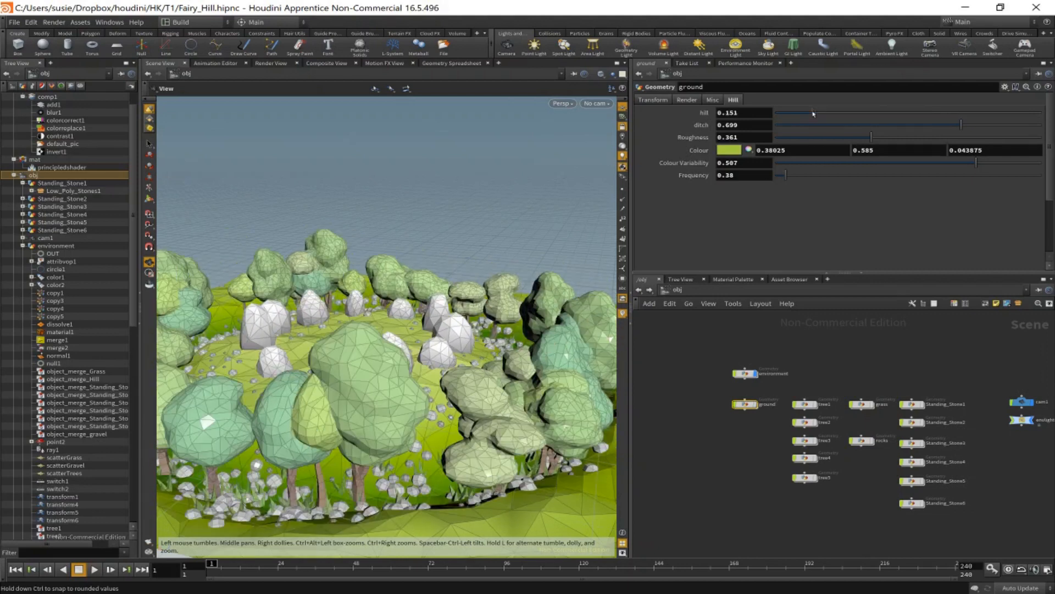
left_click_drag(814, 114, 806, 113)
left_click_drag(504, 188, 544, 289)
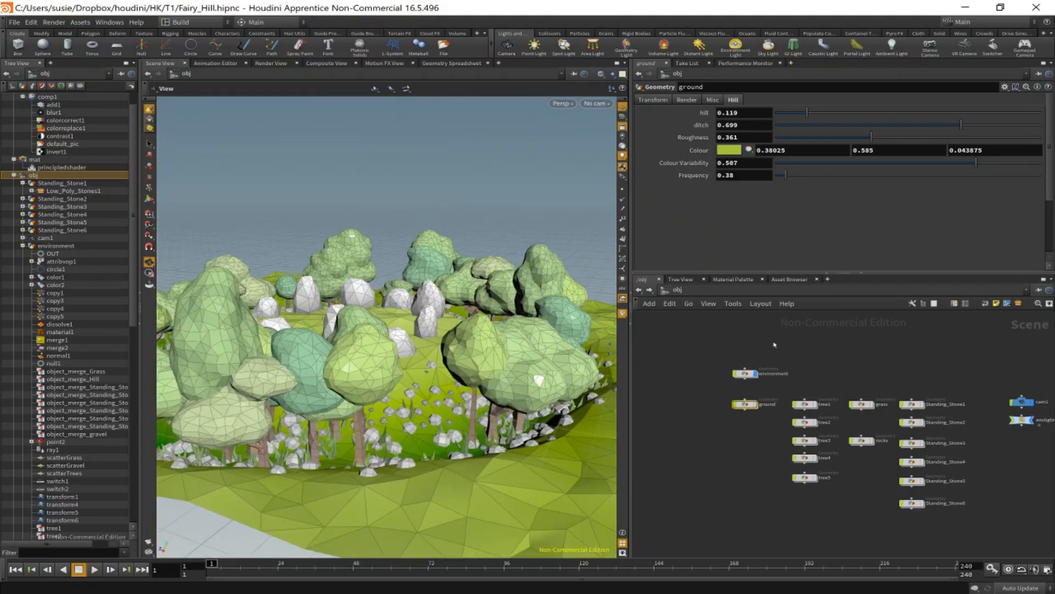
Step: Display the objects tree1 to tree5 and hide the environment object to view the five trees in a row
middle_click_drag(836, 520, 795, 490)
scroll(811, 476, "up", 2)
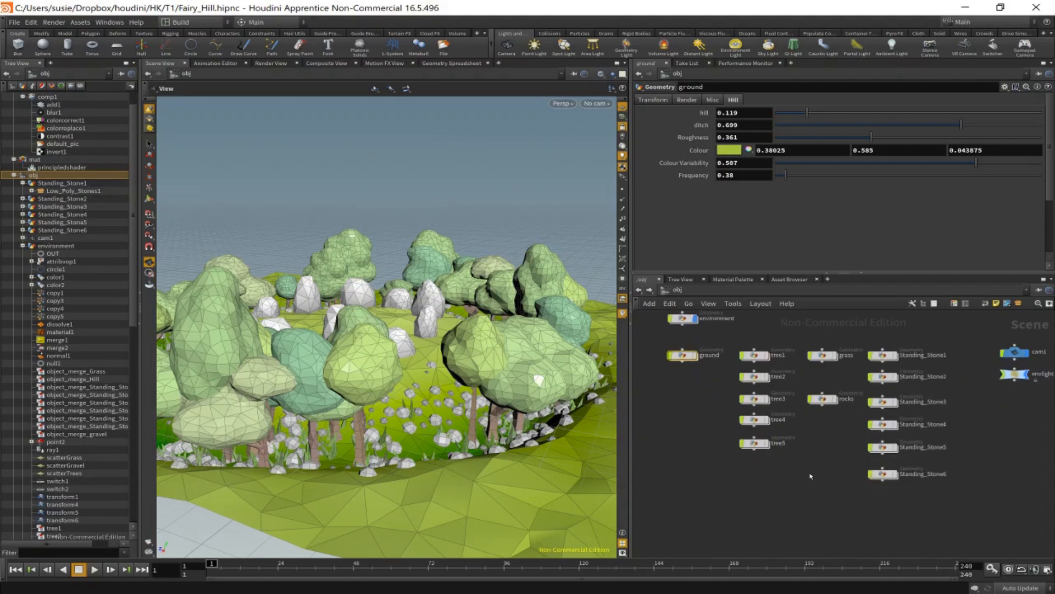
middle_click_drag(810, 438, 828, 476)
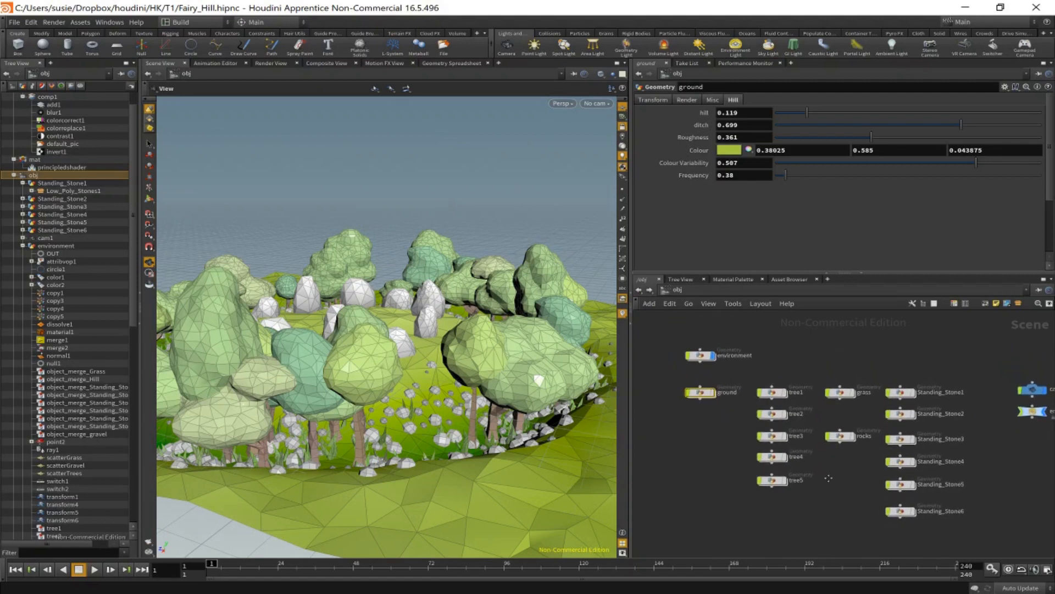
left_click(773, 393)
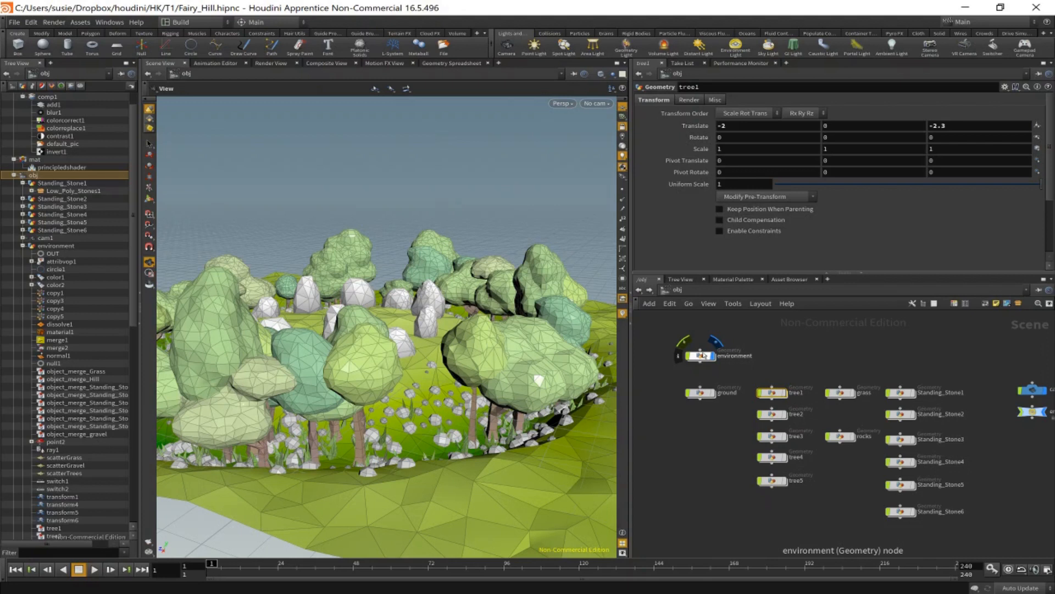
left_click(786, 393)
left_click(786, 414)
left_click(713, 356)
left_click_drag(745, 427, 804, 535)
left_click(785, 436)
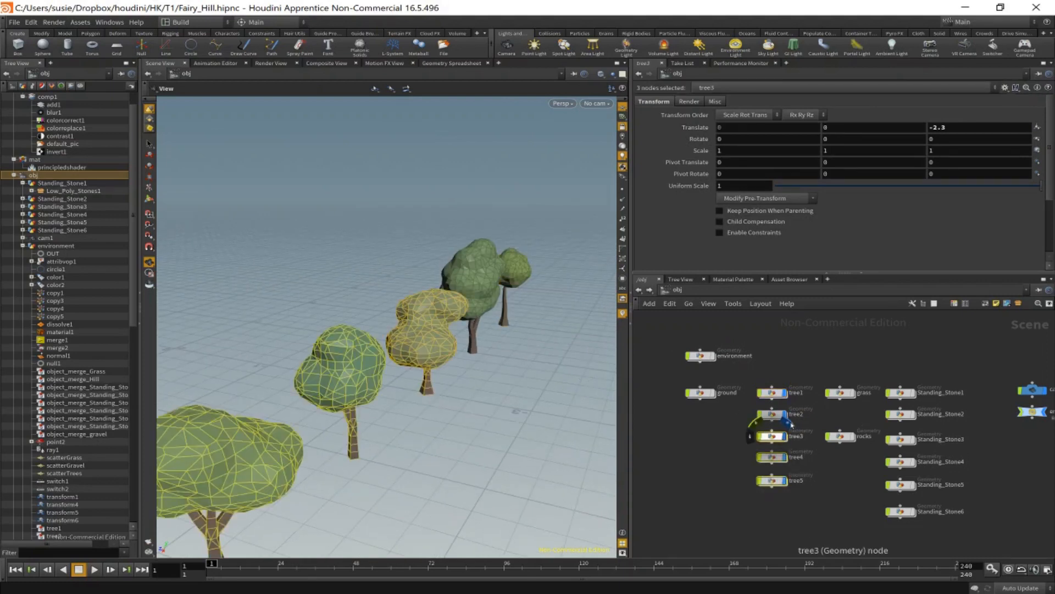
scroll(408, 412, "down", 5)
middle_click_drag(408, 413, 481, 419)
scroll(525, 412, "down", 2)
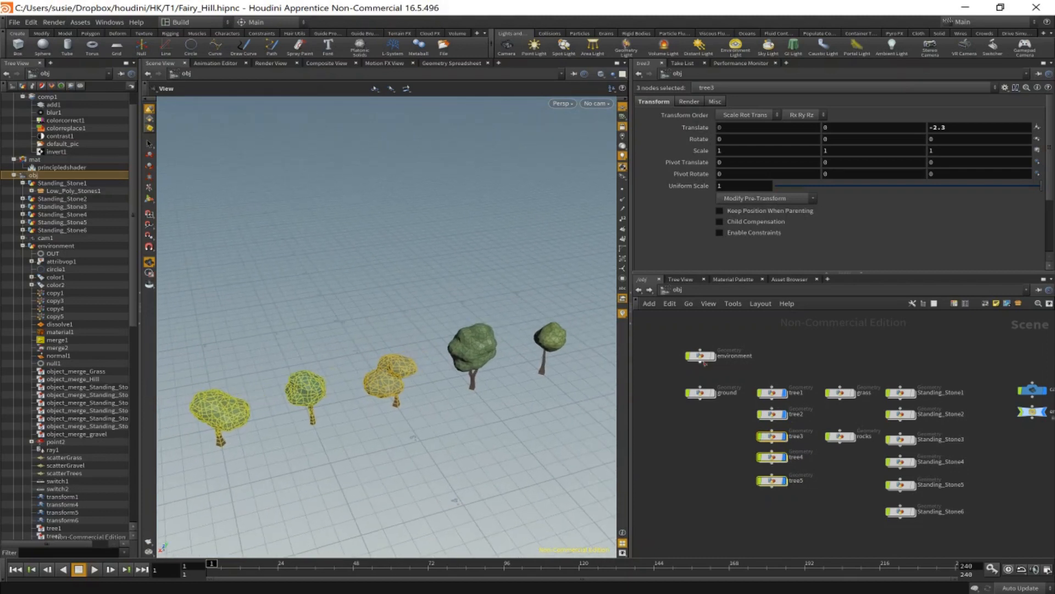
Step: Hide the five tree objects, display the environment object again and render the scene in the Render View
left_click_drag(767, 372, 799, 522)
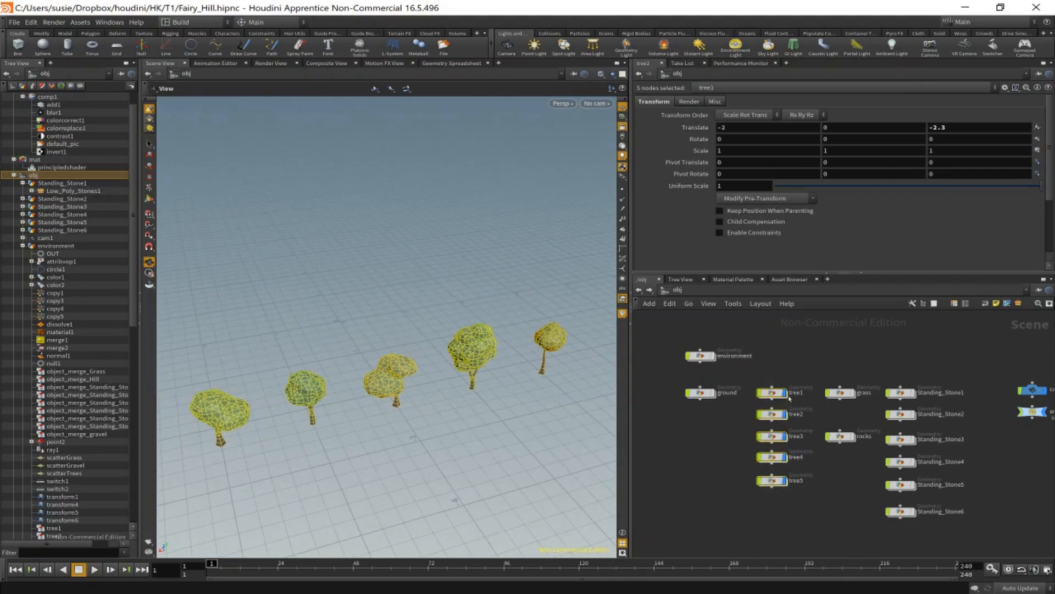
left_click(788, 379)
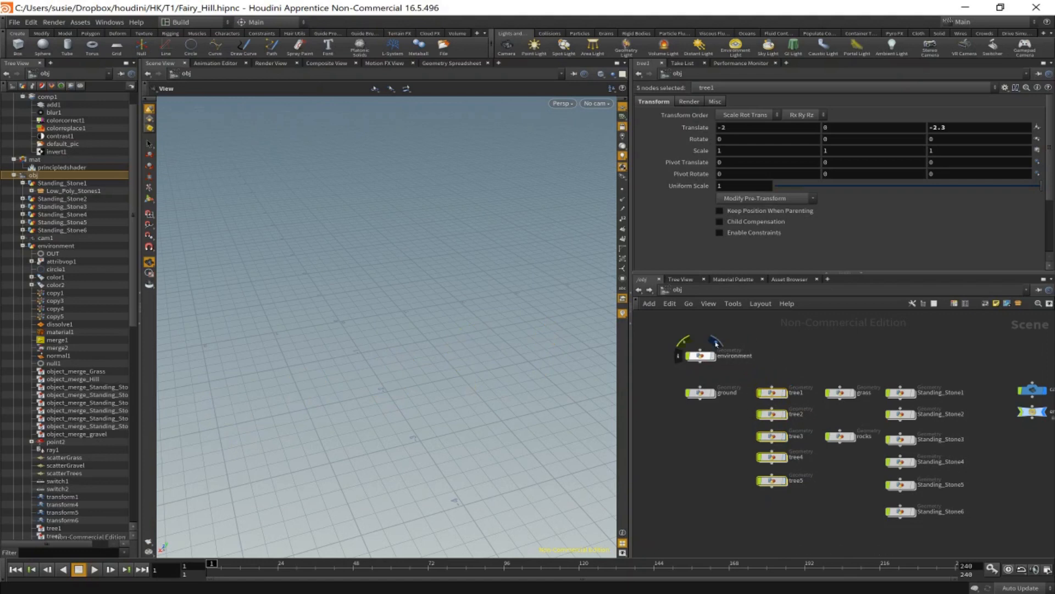
left_click(715, 343)
left_click(271, 63)
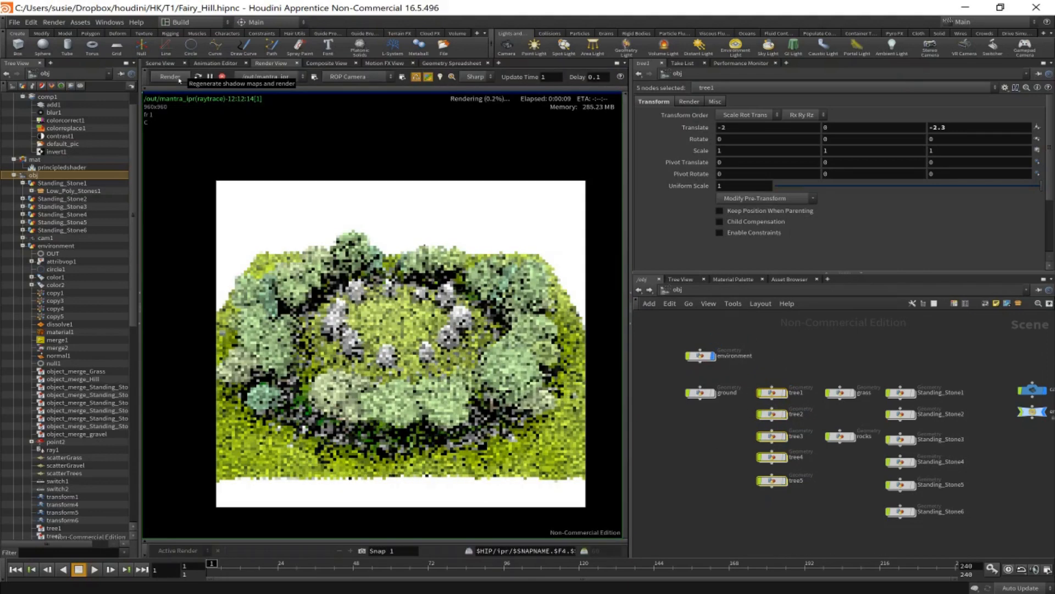